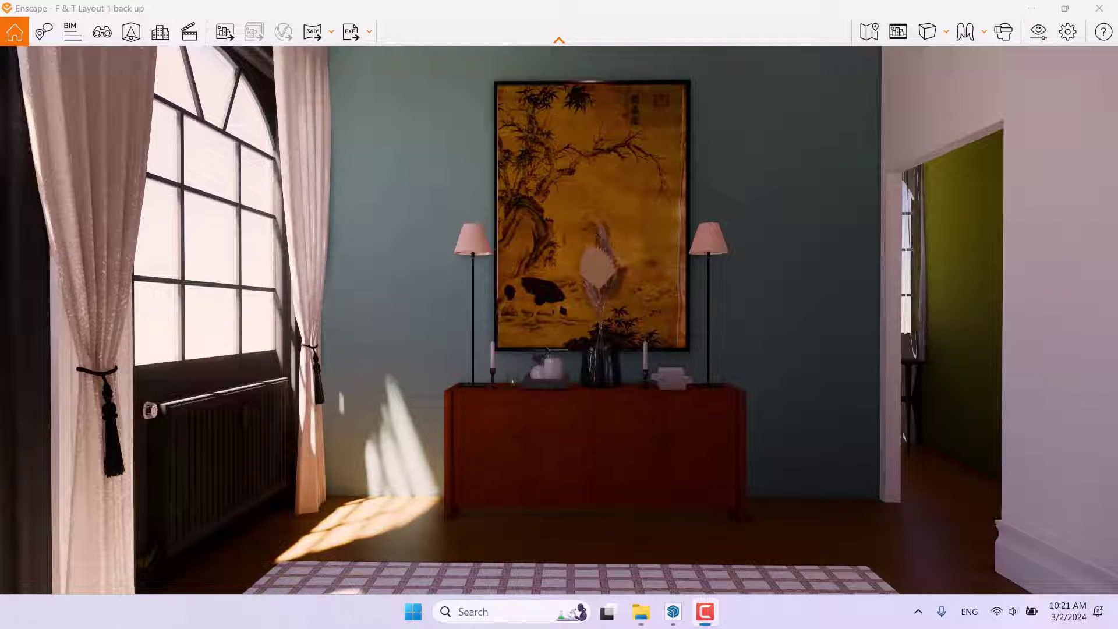
Examine the room around the sideboard, windows and framed artwork from different distances and angles
scroll(904, 438, "up", 3)
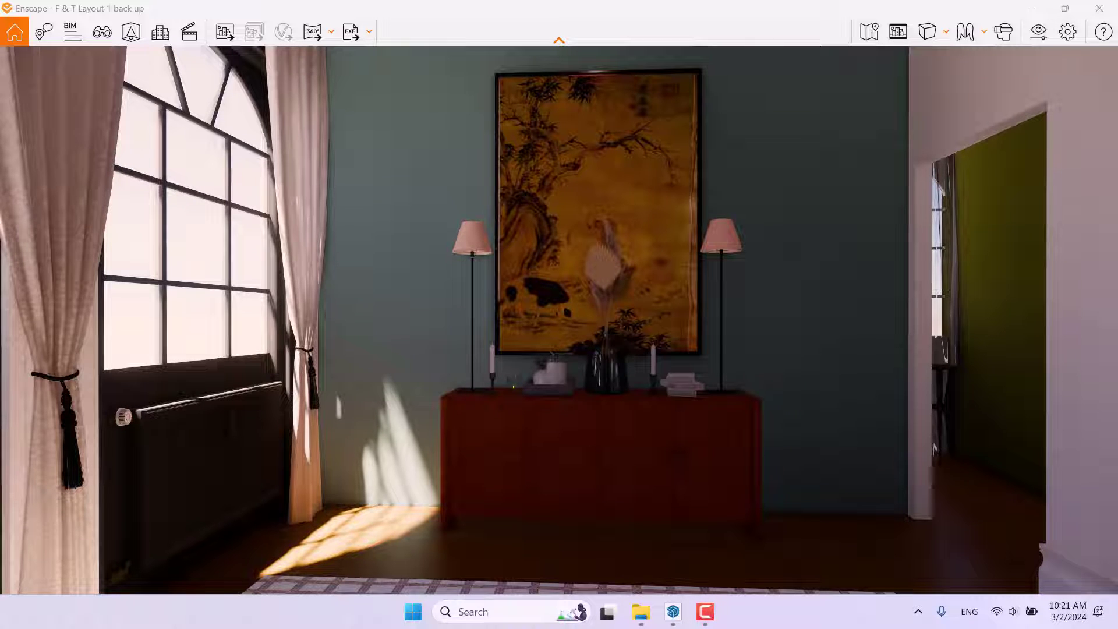
scroll(619, 476, "down", 2)
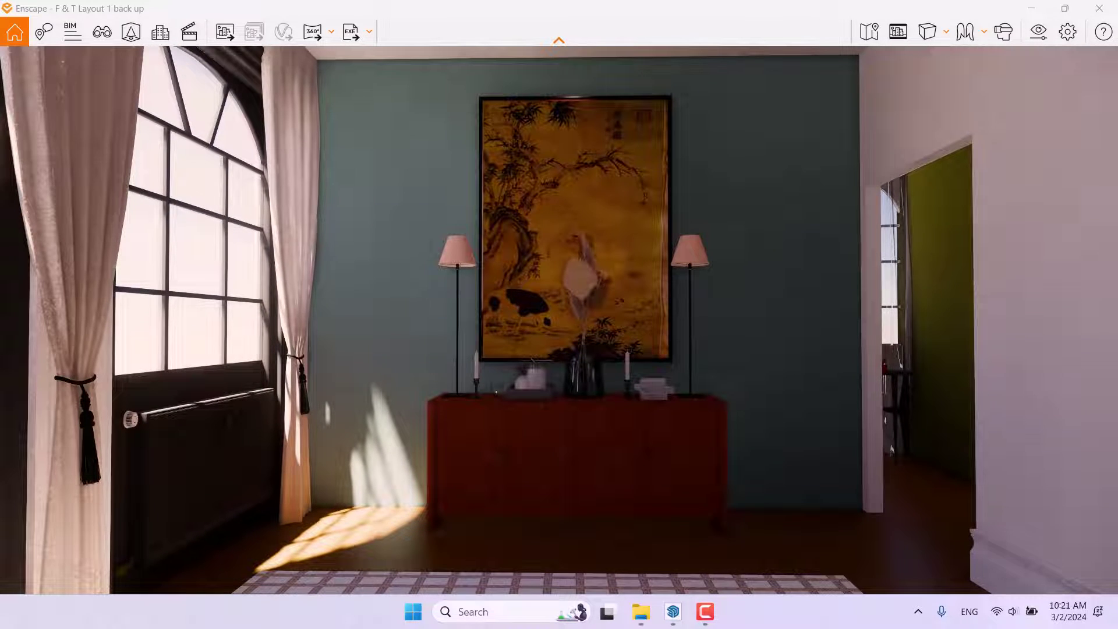
scroll(619, 475, "up", 2)
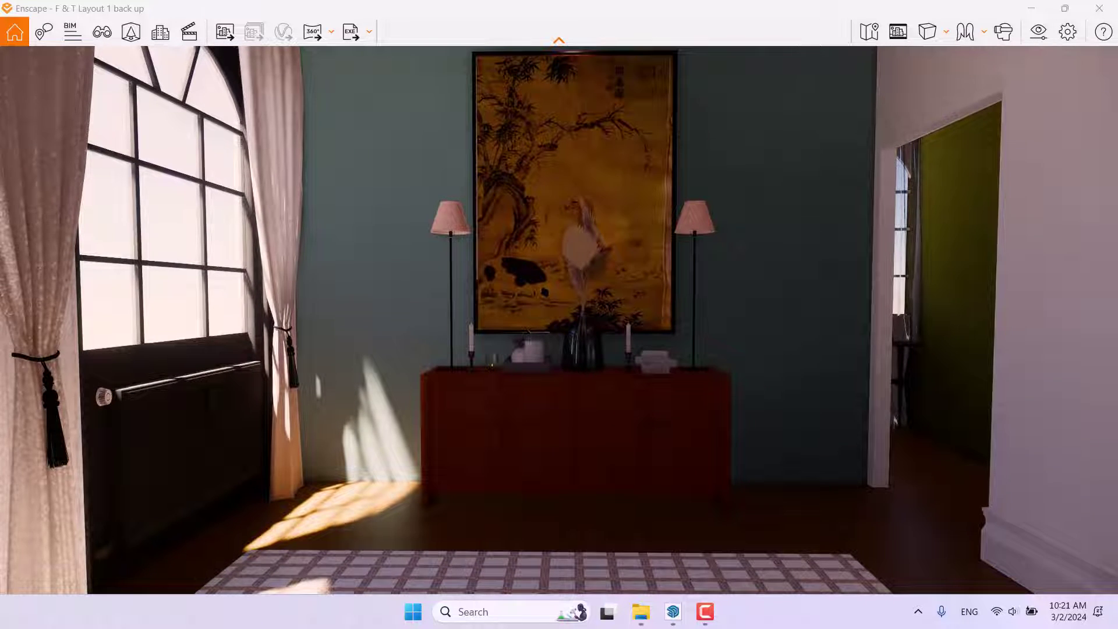
left_click_drag(895, 420, 233, 419)
key("Right")
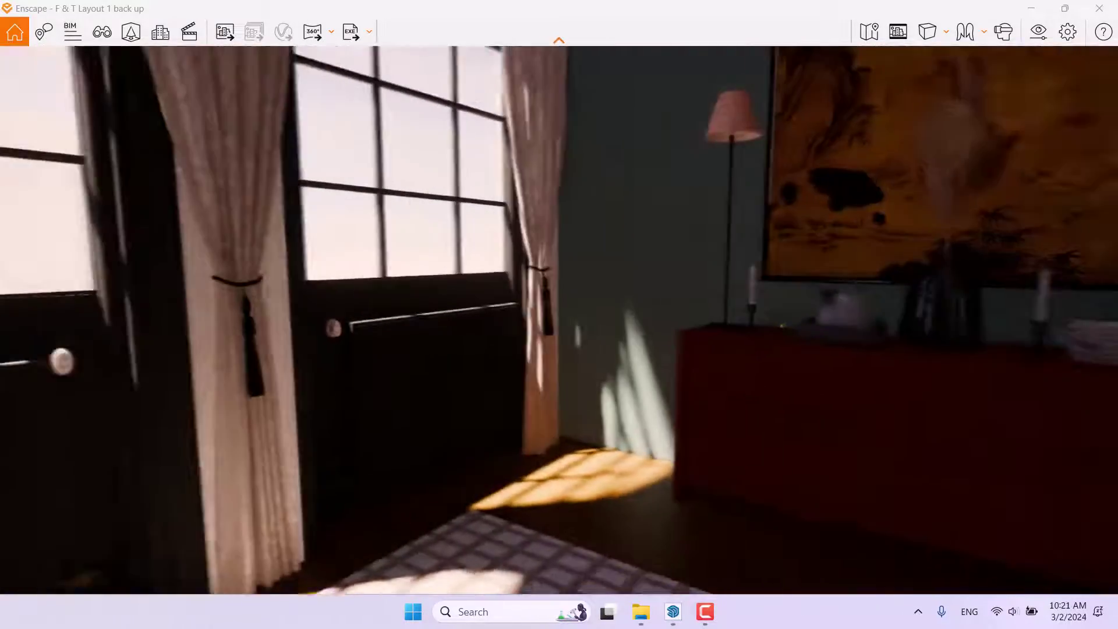
key("Up")
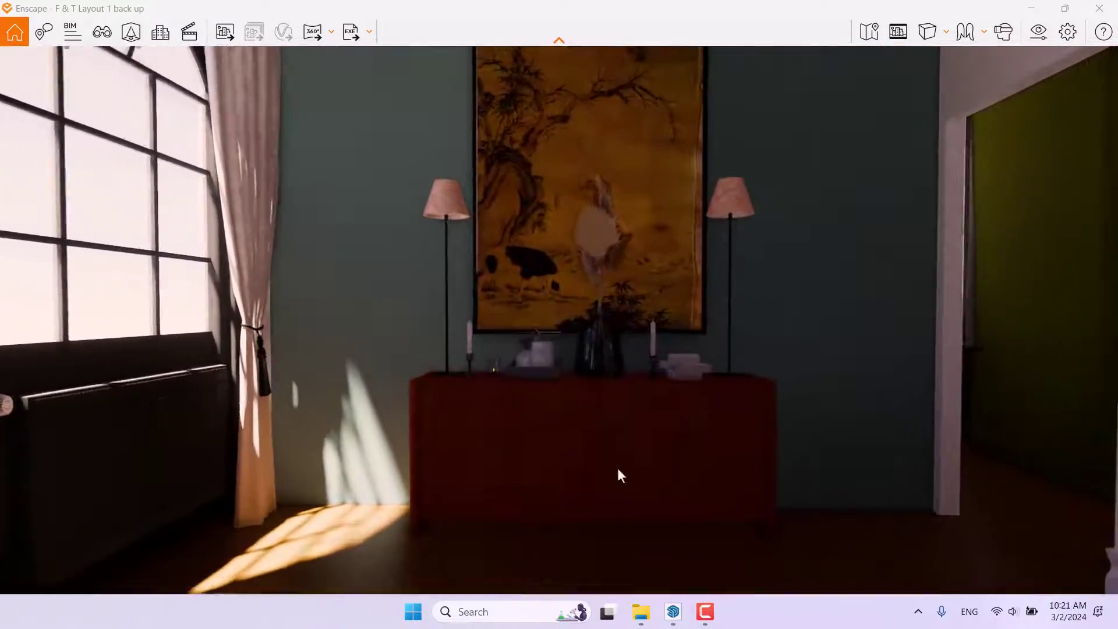
key("Down")
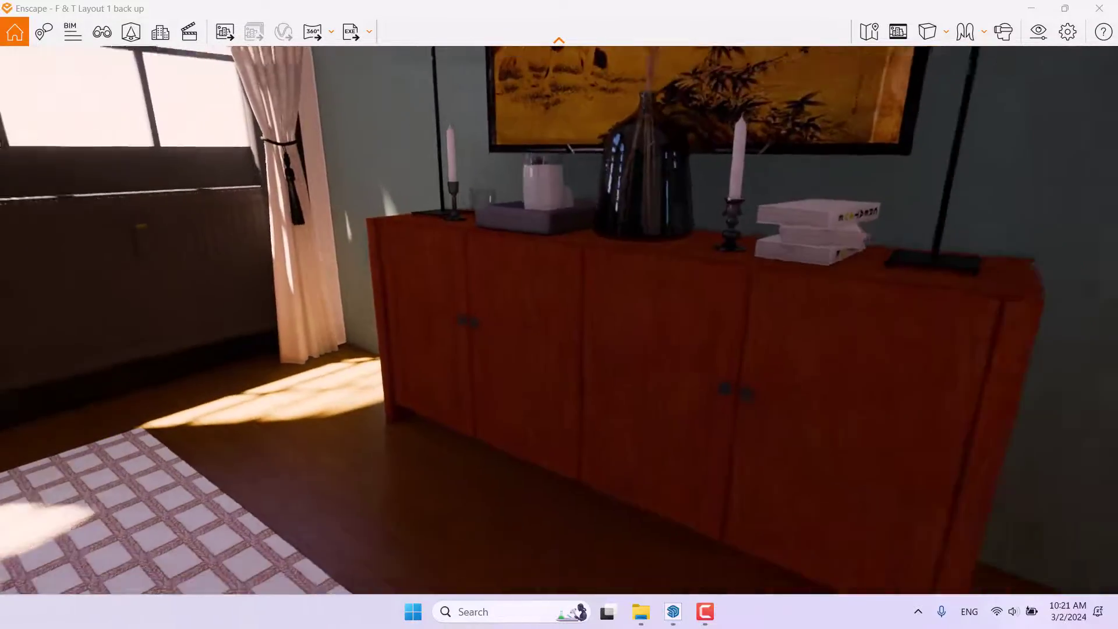
key("Down")
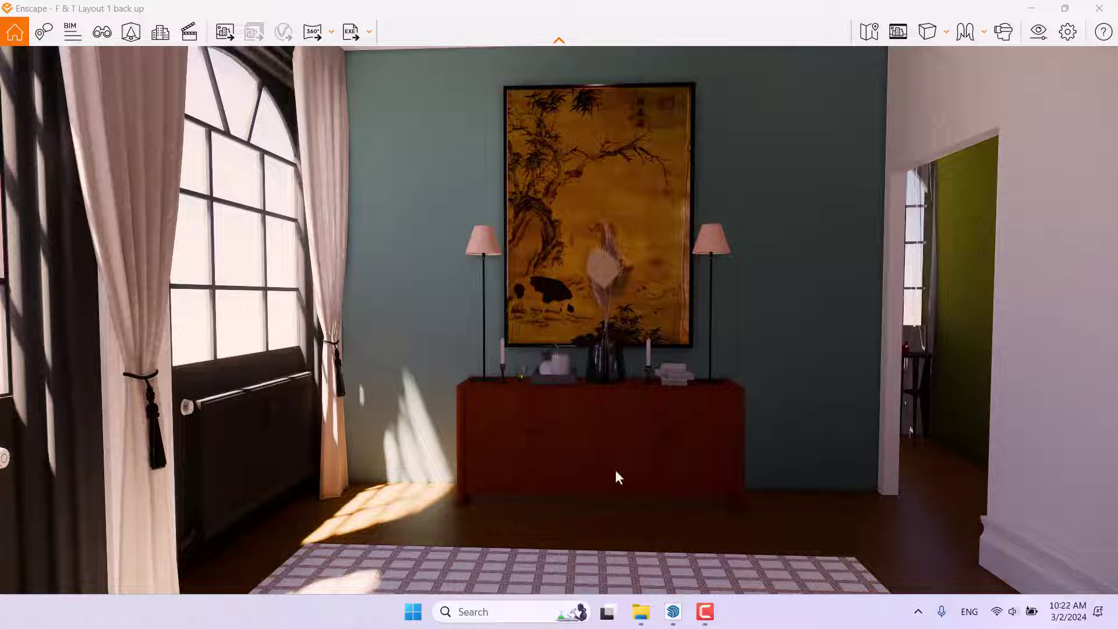
Review the image, atmosphere, sky, output and main options of the custom preset's visual settings
left_click(1030, 36)
left_click_drag(479, 30, 829, 41)
left_click(756, 82)
left_click(810, 82)
left_click(858, 82)
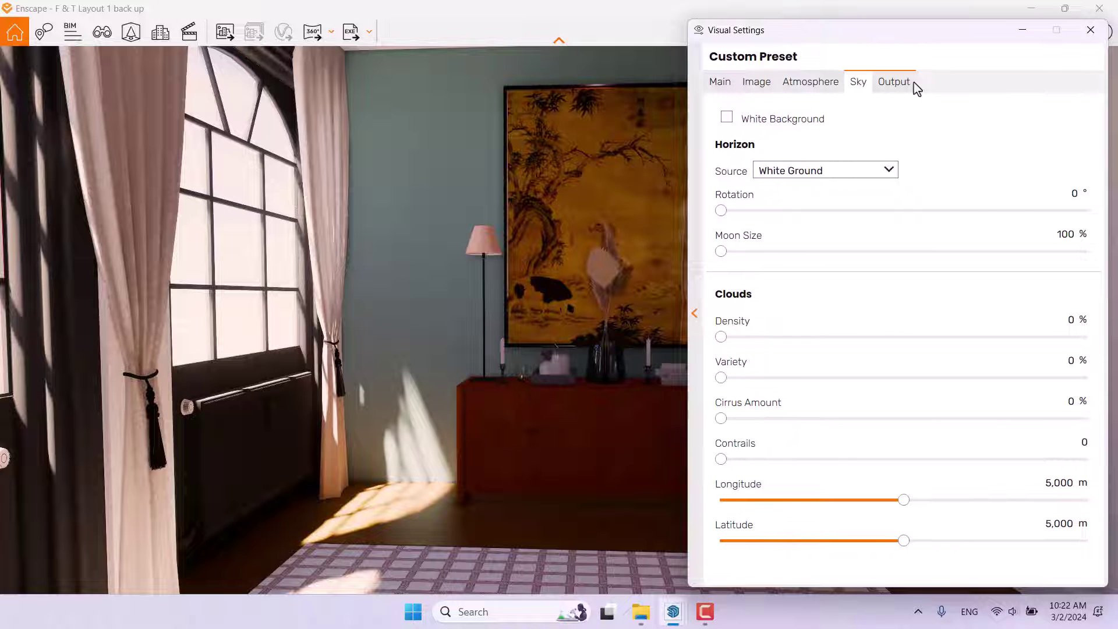
left_click(909, 82)
left_click(811, 82)
left_click(751, 84)
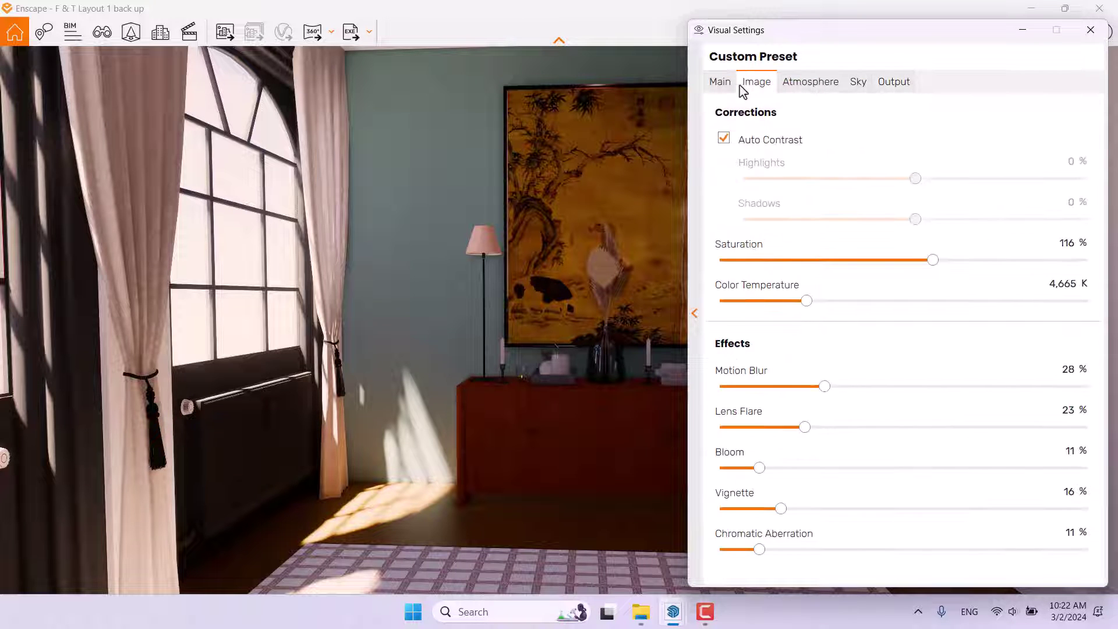
left_click(722, 83)
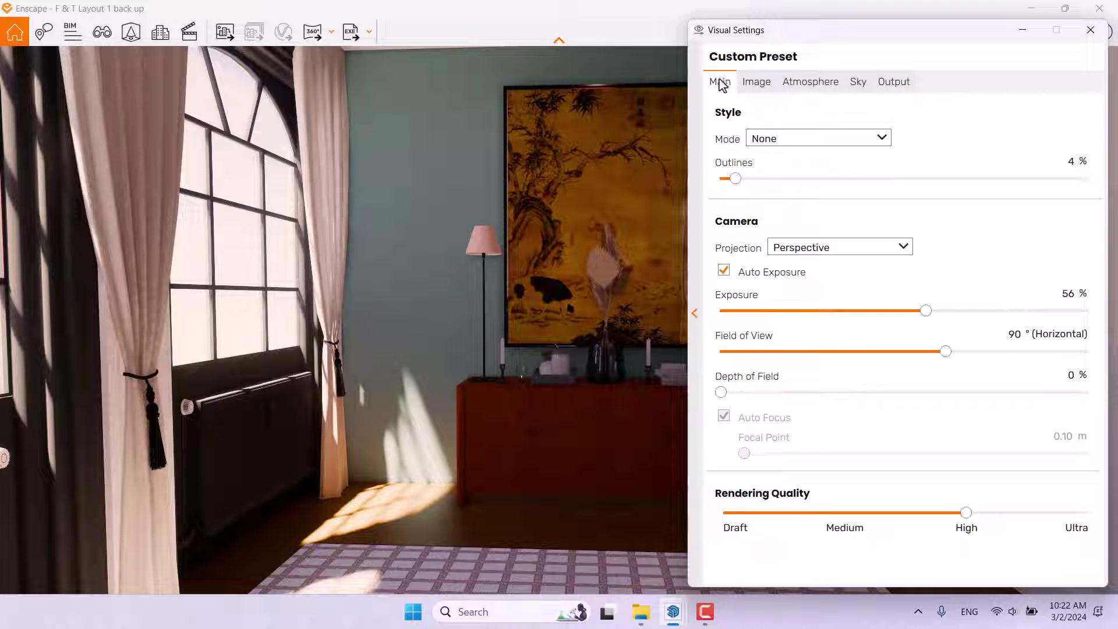
Set the rendering style mode to White and close the visual settings
left_click(760, 140)
left_click(768, 173)
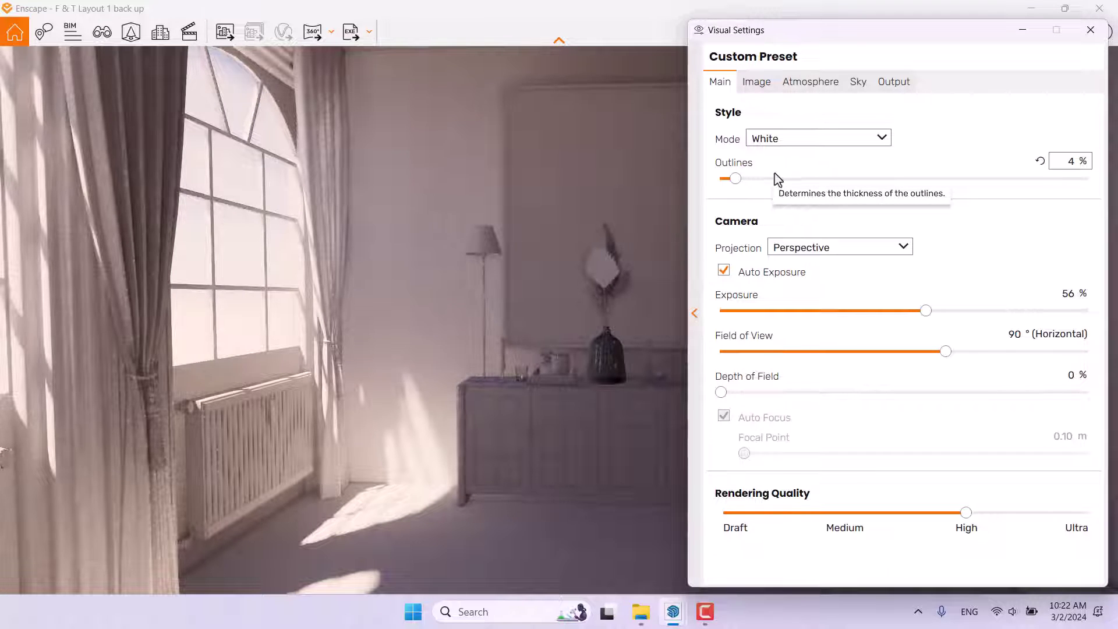
left_click(1090, 30)
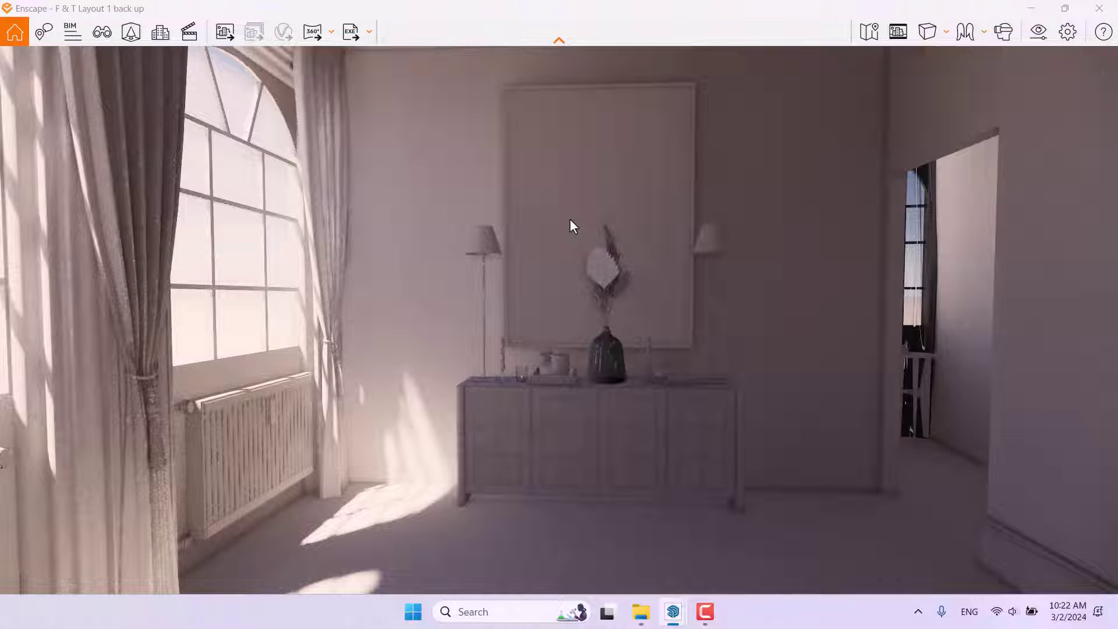
Start creating a view named 1 with no linked visual preset
key("v")
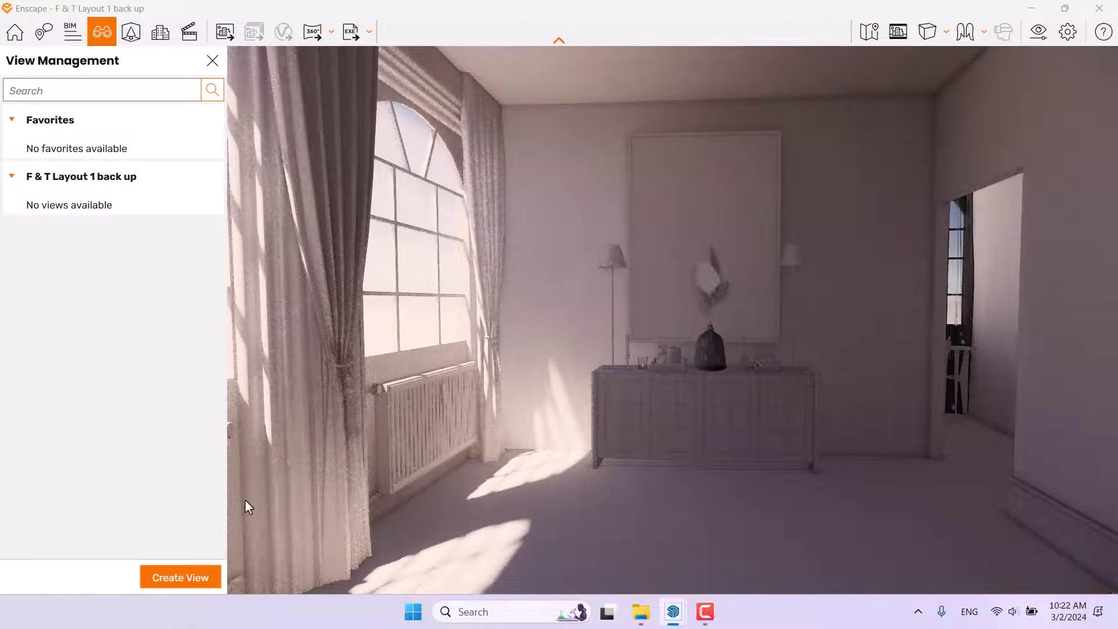
left_click(184, 576)
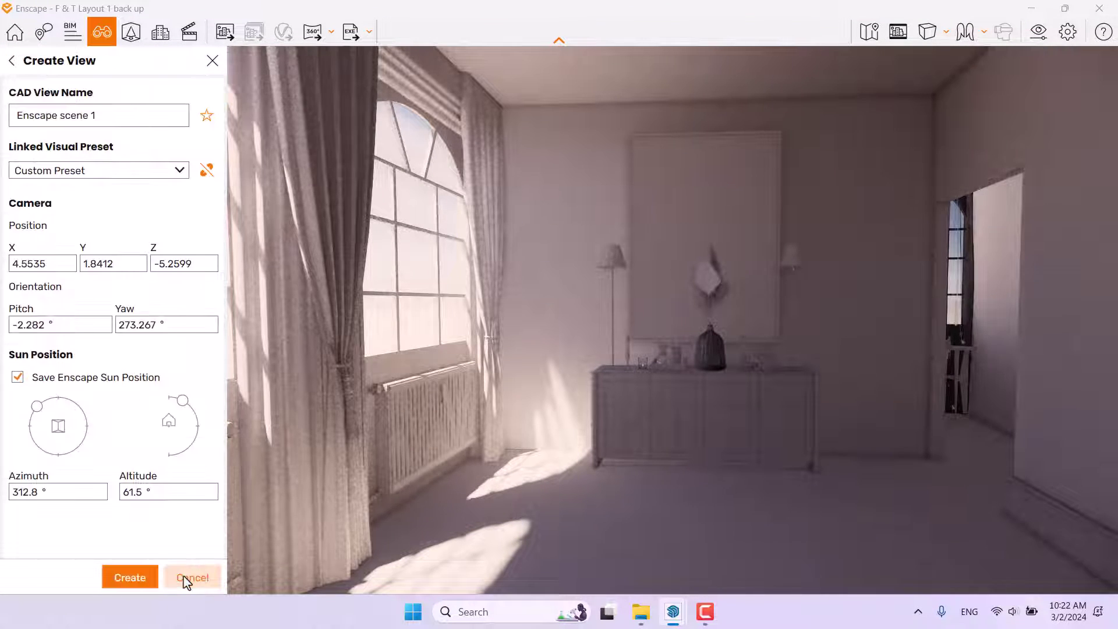
left_click(205, 170)
left_click_drag(97, 115, 5, 125)
type("1")
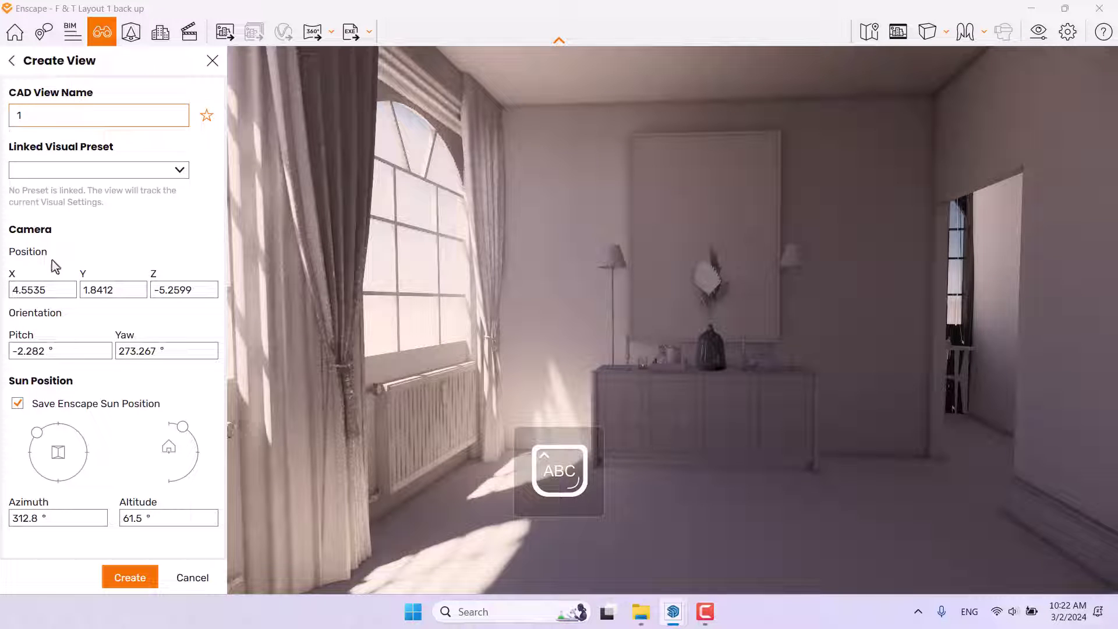
Reframe the room and set the new view's camera position to X 4.56, Y 1.56 and Z -4.66
mouse_move(535, 318)
left_mouse_down()
mouse_move(524, 318)
mouse_move(597, 313)
mouse_move(523, 314)
left_mouse_up()
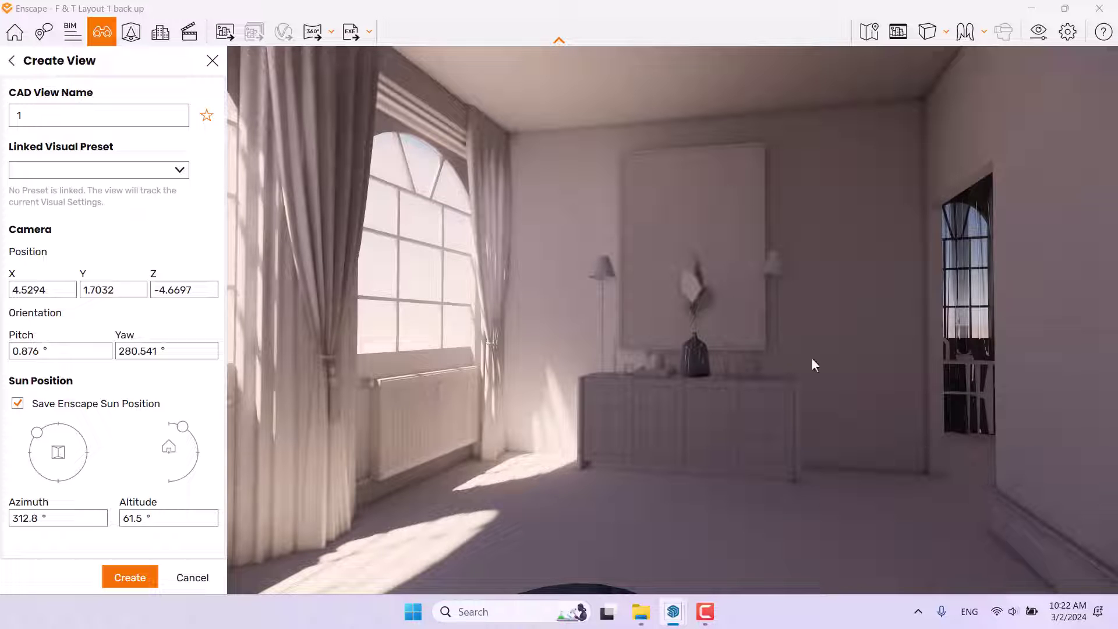
double_click(57, 293)
type("4.56")
key("Return")
double_click(123, 296)
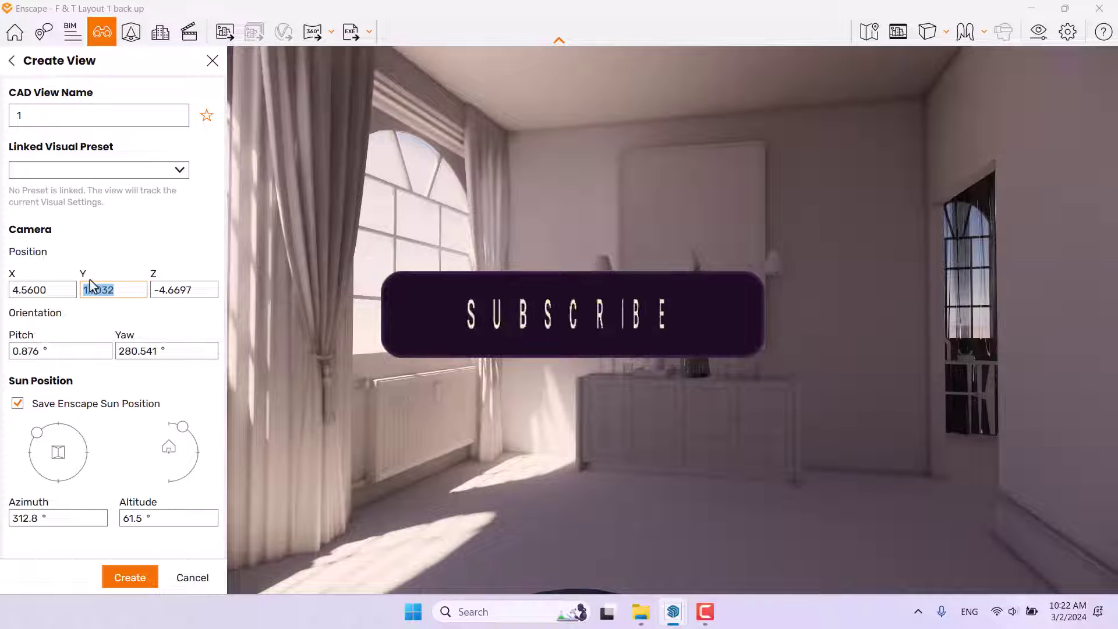
type("1.56")
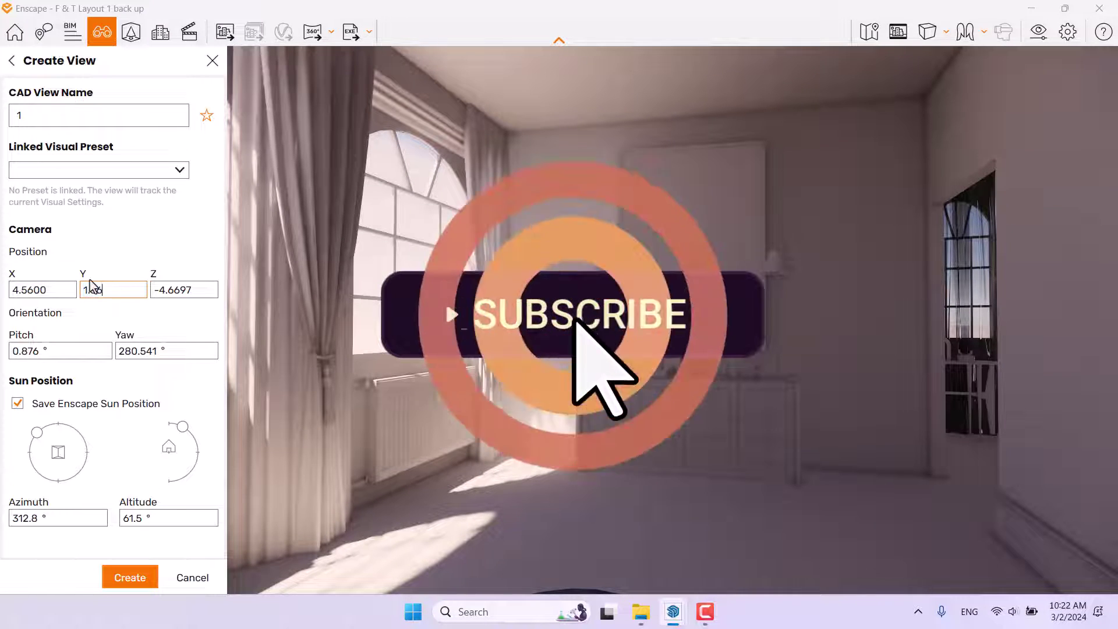
key("Return")
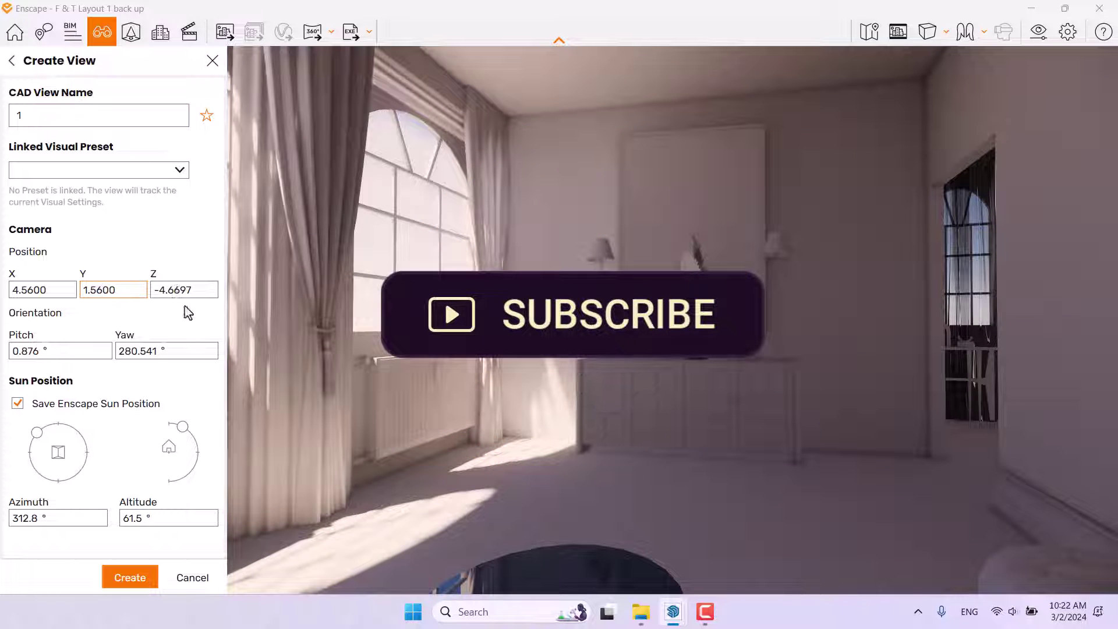
double_click(180, 290)
type("-4.66")
key("Return")
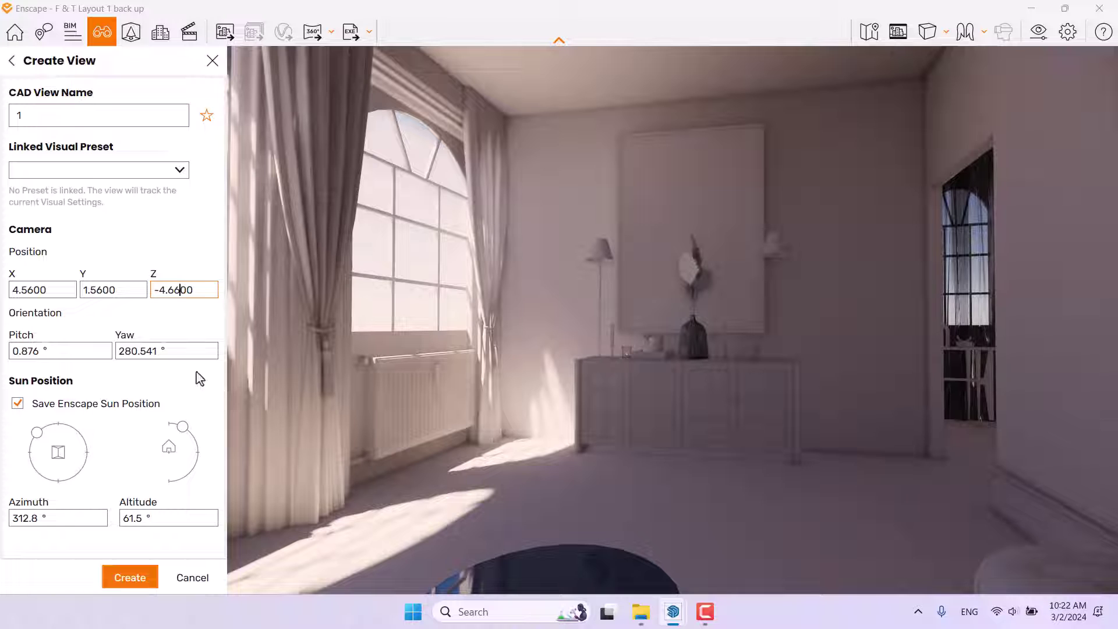
Set the new view's camera orientation to a pitch of 0° and a yaw of 281°
double_click(46, 352)
type("0")
key("Return")
double_click(125, 350)
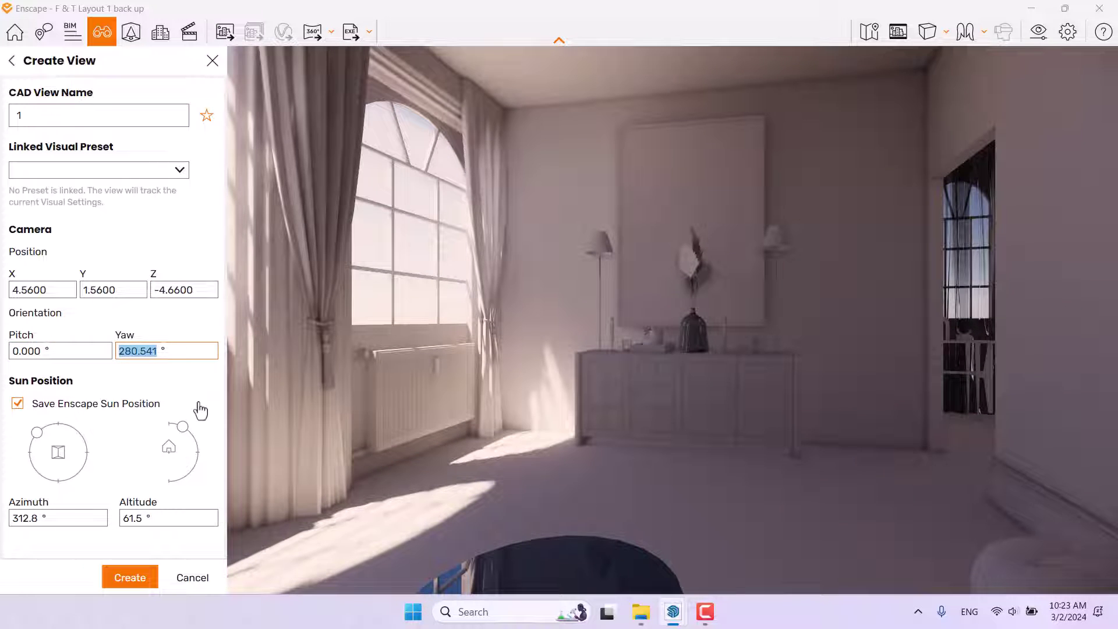
type("281")
key("Return")
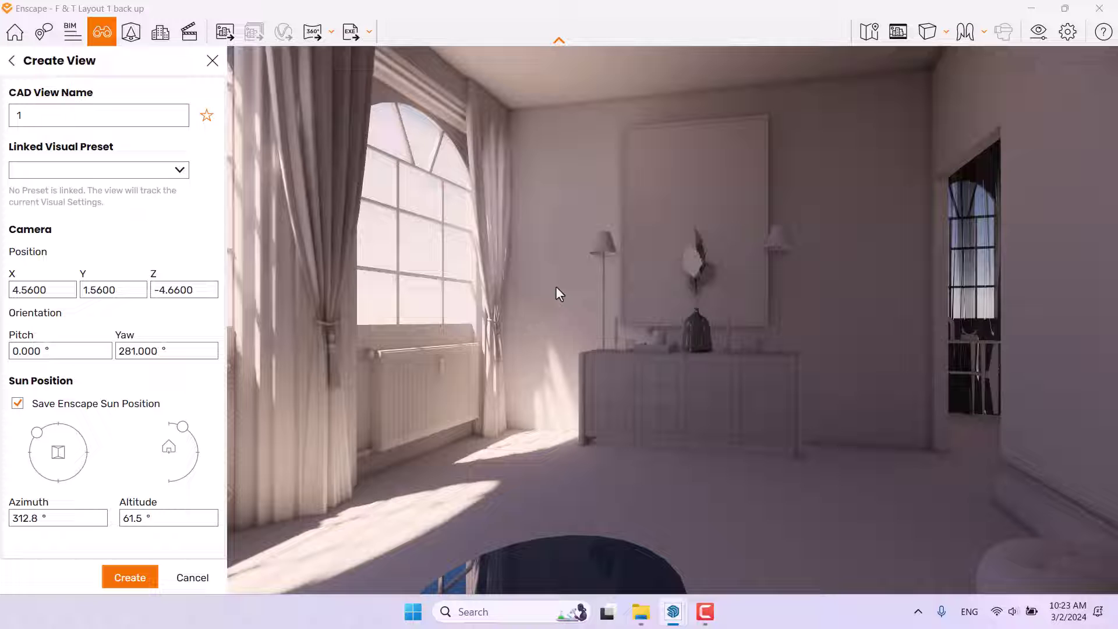
Move the sun so light falls on the sideboard, with azimuth 306° and altitude 21°
right_click_drag(558, 293, 468, 293, "shift")
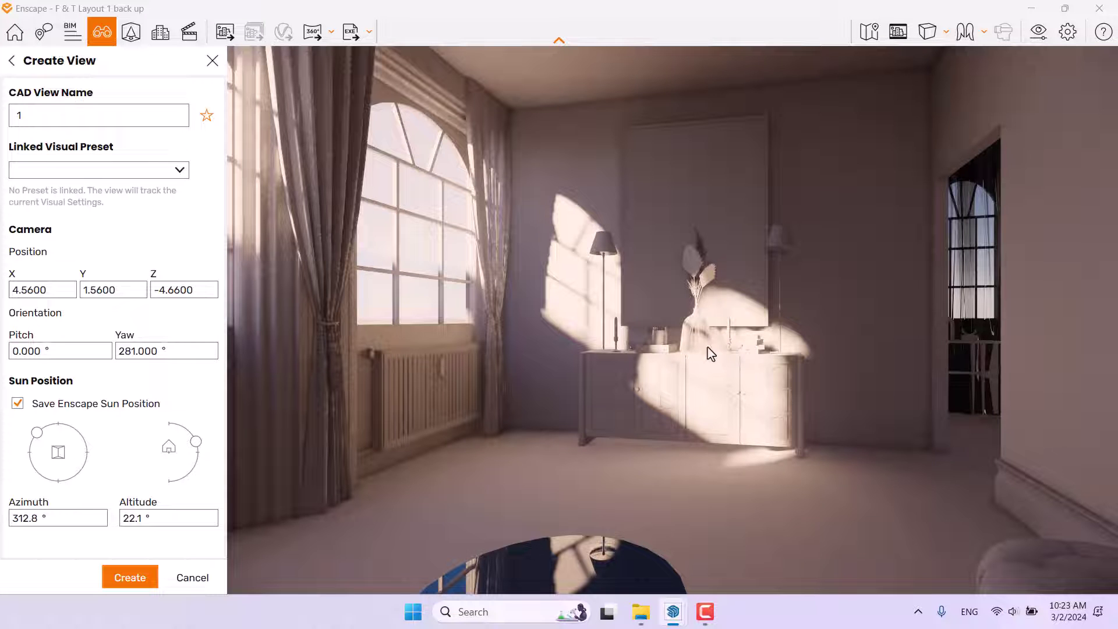
mouse_move(707, 352)
right_mouse_down("shift")
mouse_move(707, 373)
mouse_move(706, 344)
mouse_move(707, 358)
right_mouse_up("shift")
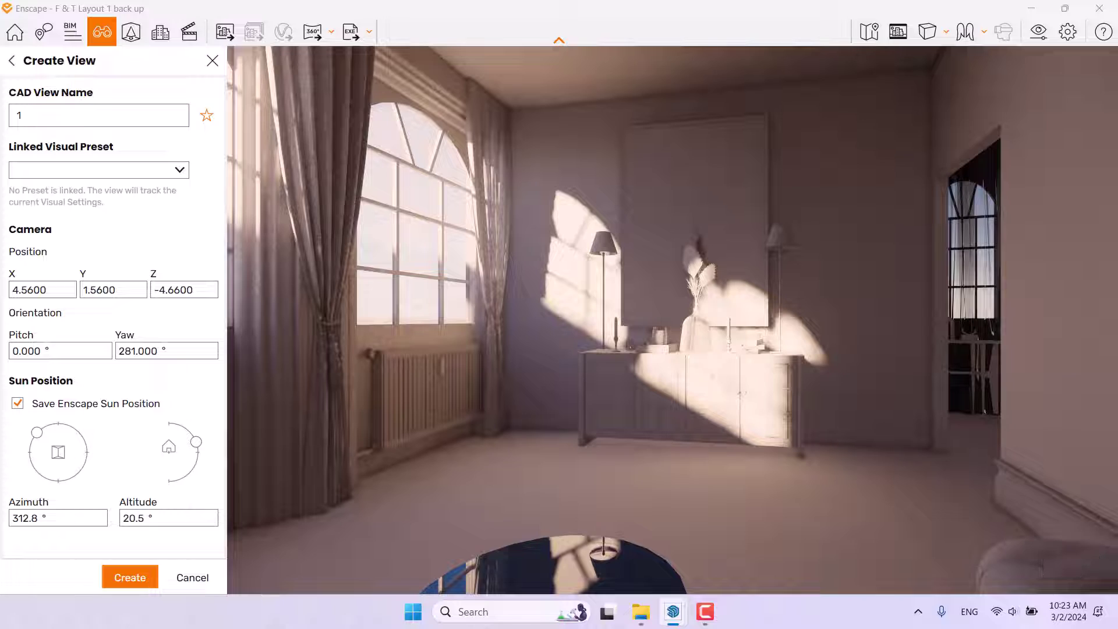
right_click_drag(707, 357, 672, 358, "shift")
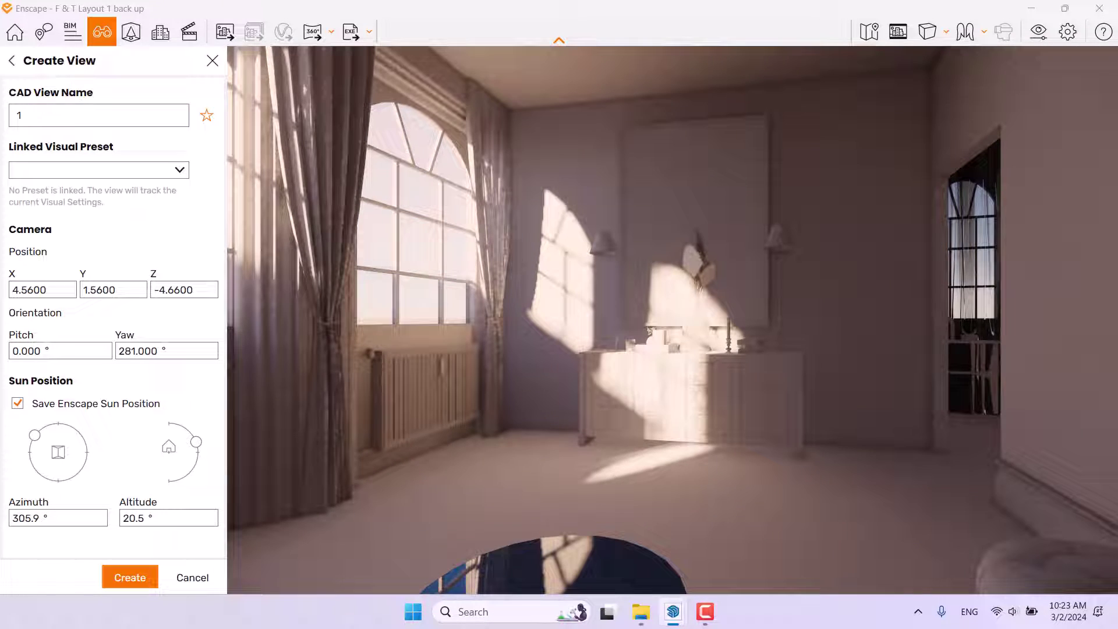
double_click(34, 519)
type("306")
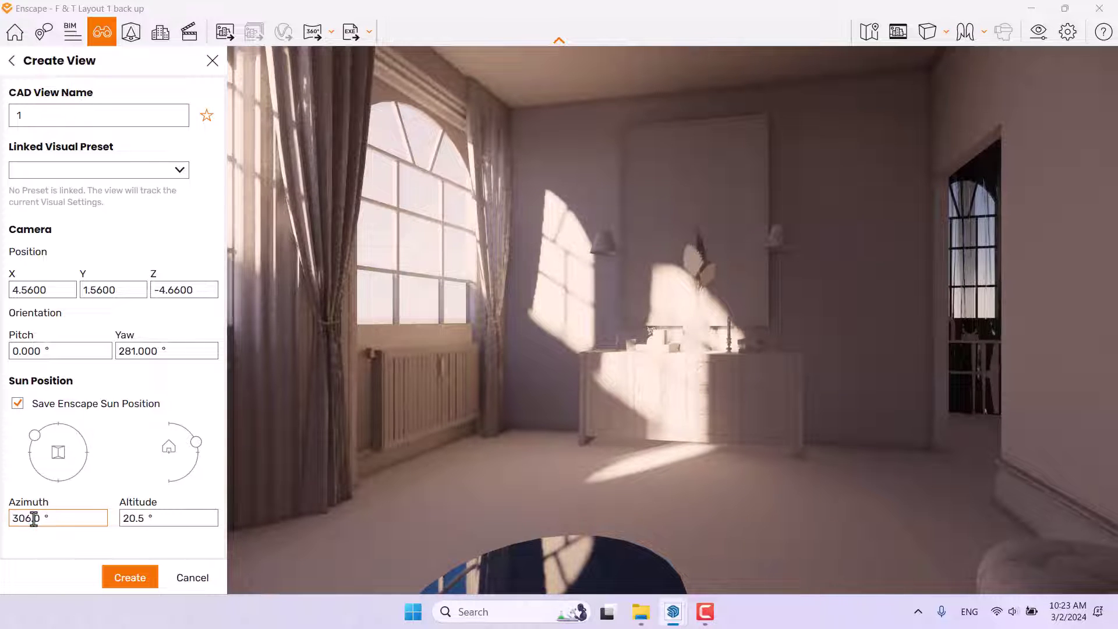
double_click(139, 517)
type("21.")
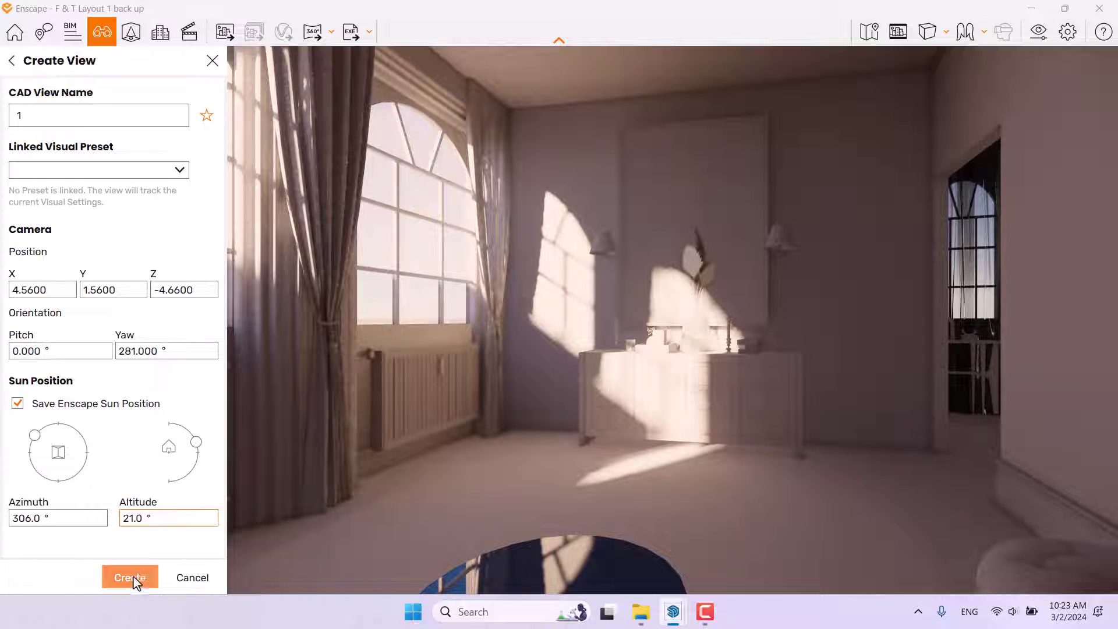
Create view 1, switch to it and close the view management
left_click(132, 575)
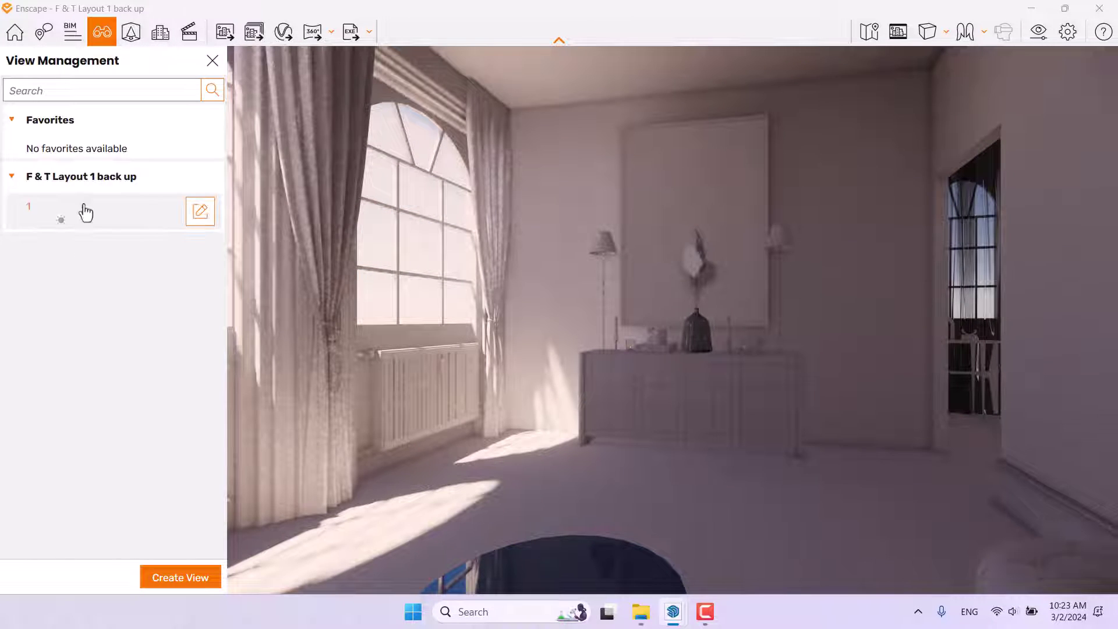
left_click(85, 210)
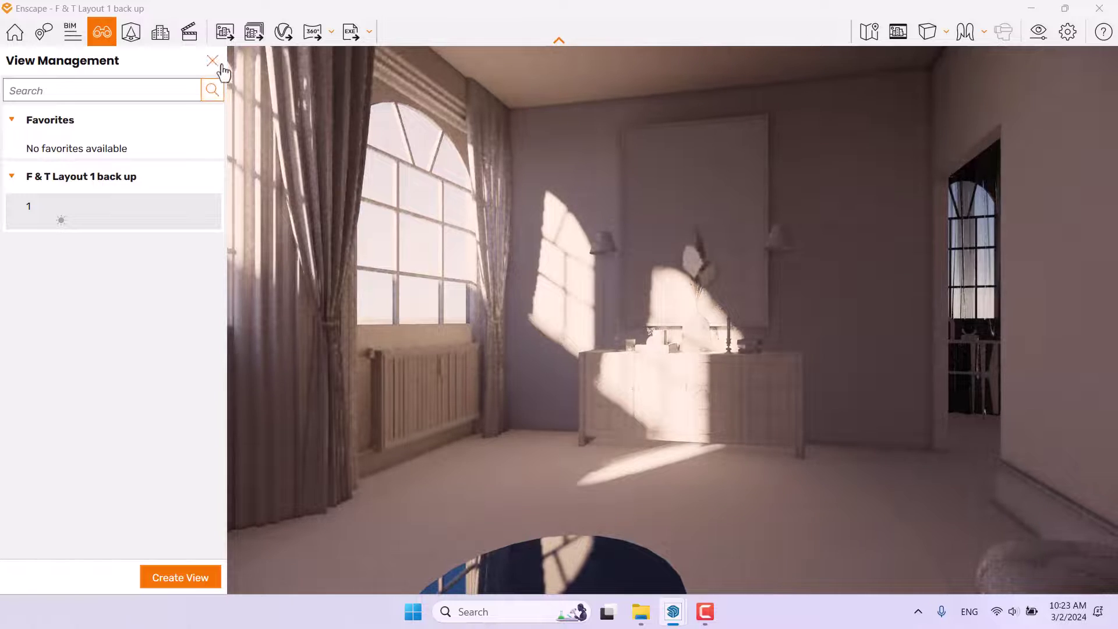
left_click(220, 64)
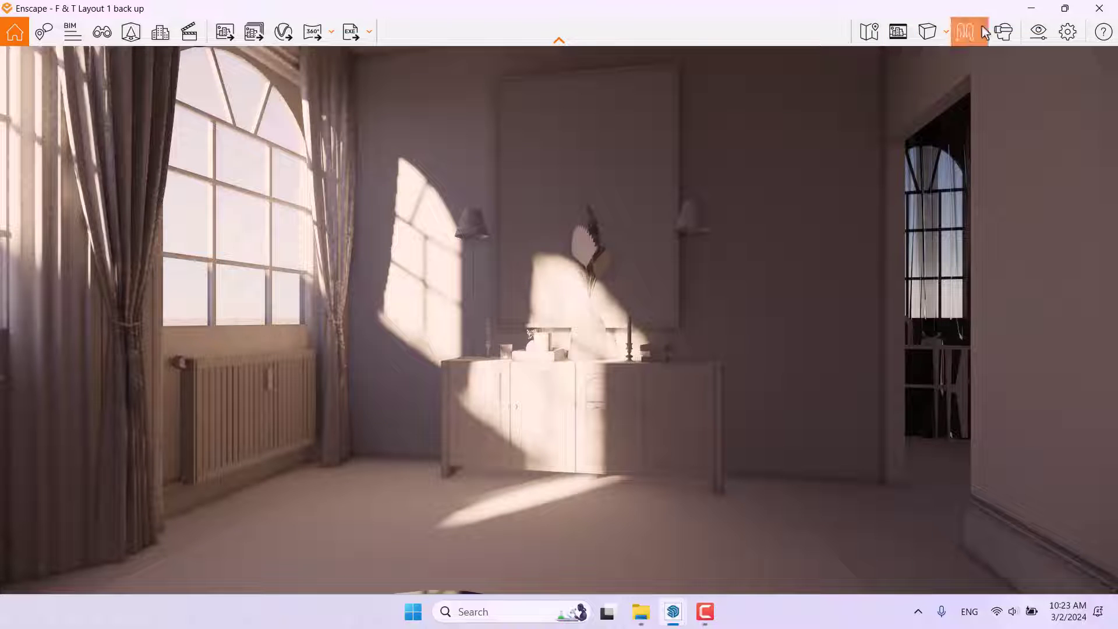
Set the output resolution to Custom at 1080 × 1080 and turn on the safe frame
left_click(1039, 32)
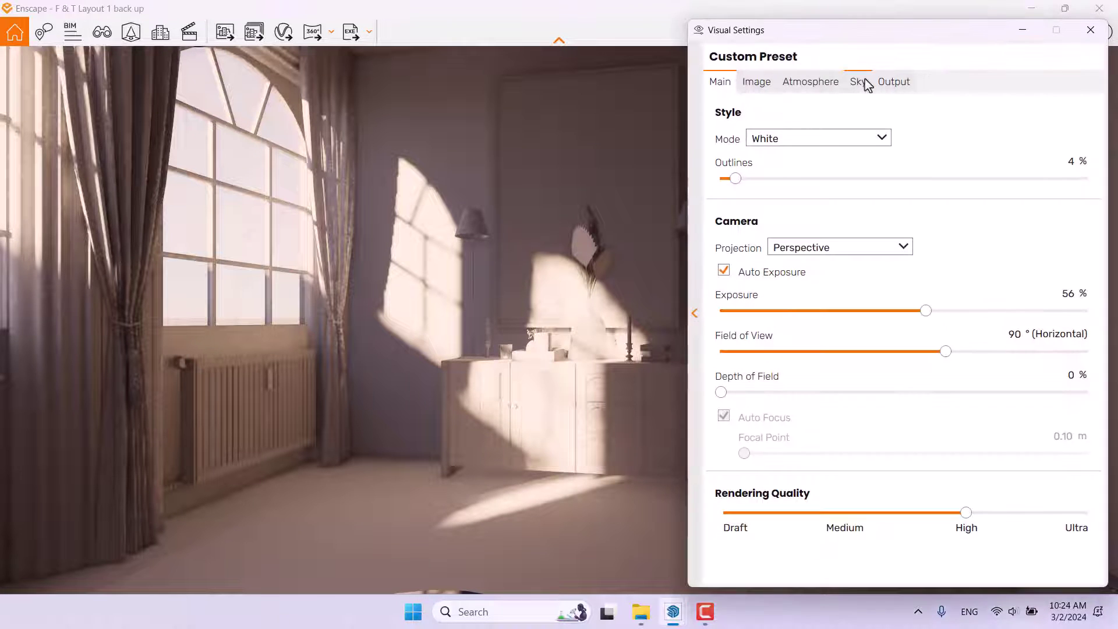
left_click(896, 81)
left_click(830, 138)
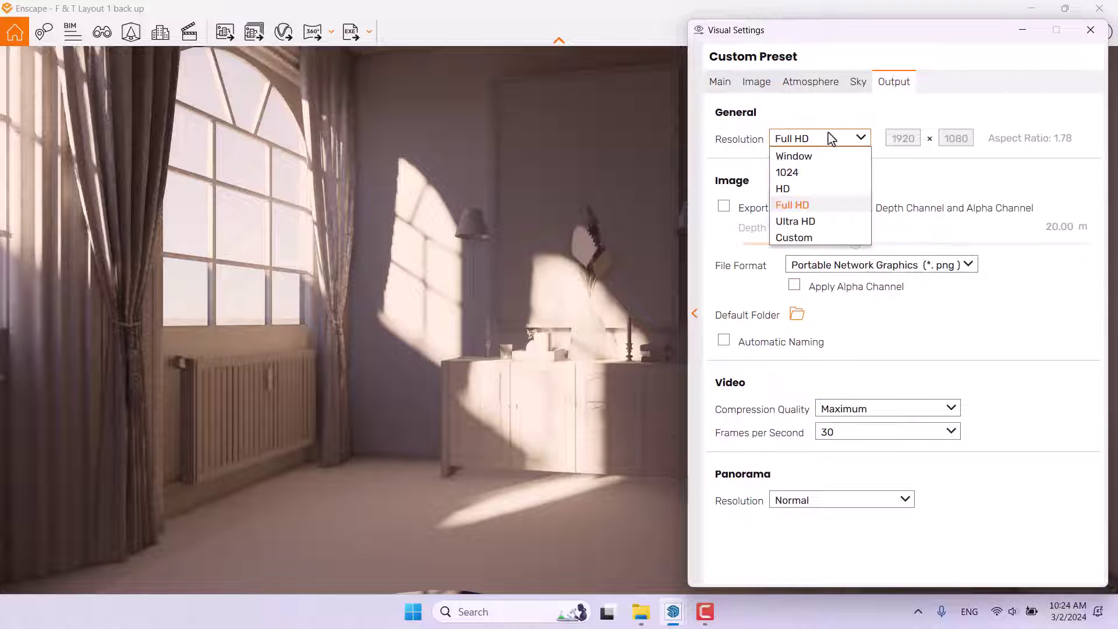
left_click(814, 238)
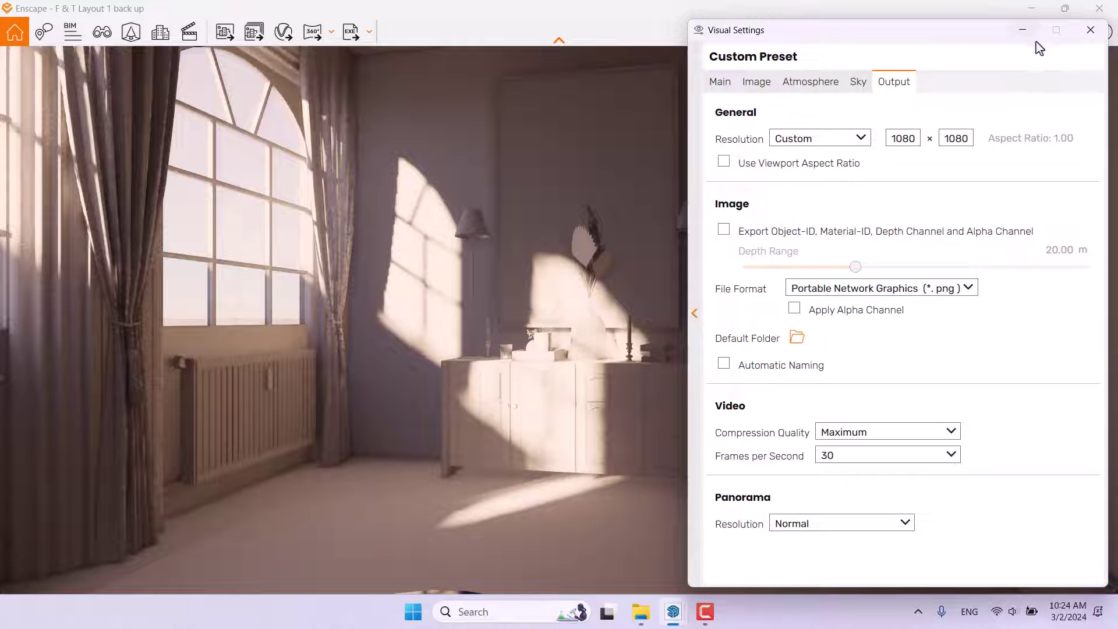
left_click(1091, 29)
left_click(903, 34)
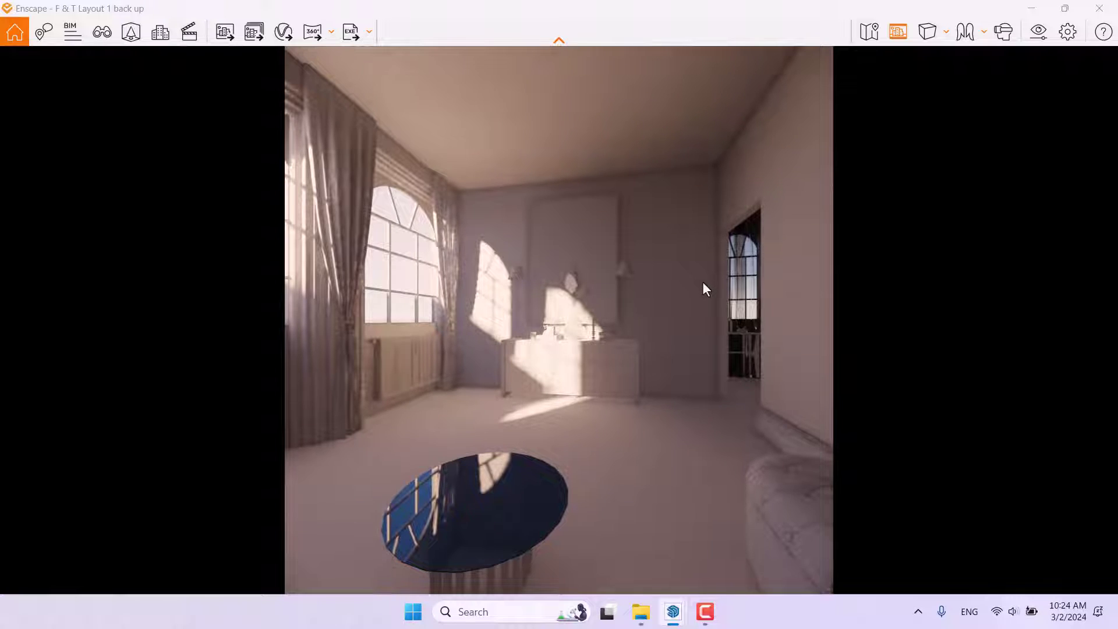
Narrow the camera's horizontal field of view to 38° and reset the outlines to 0 %
left_click(1042, 36)
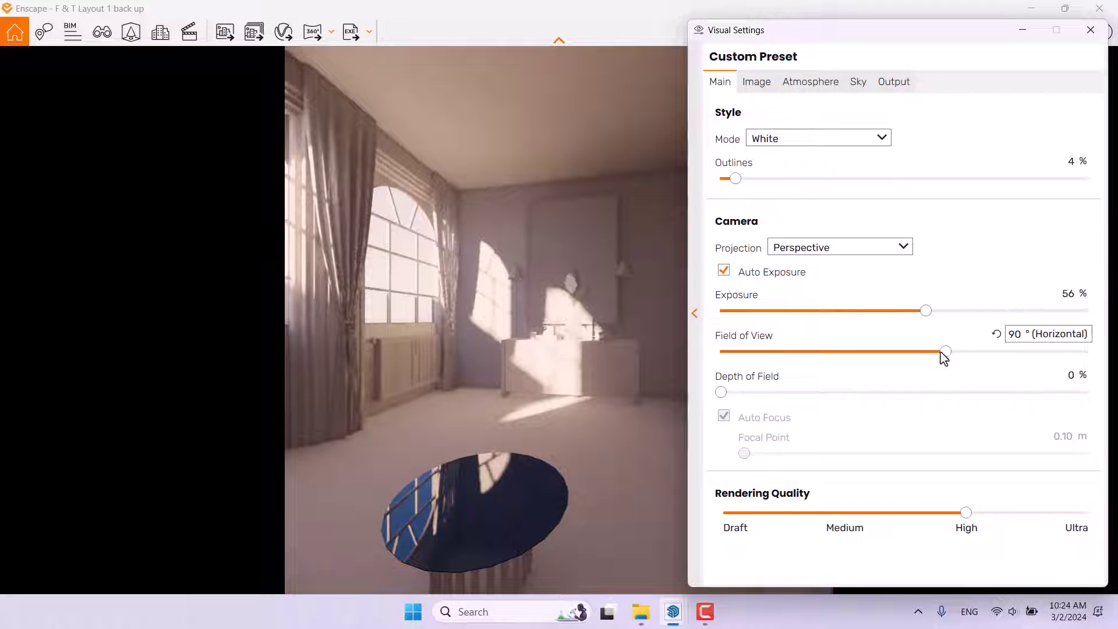
left_click_drag(944, 353, 801, 351)
left_click_drag(877, 34, 433, 39)
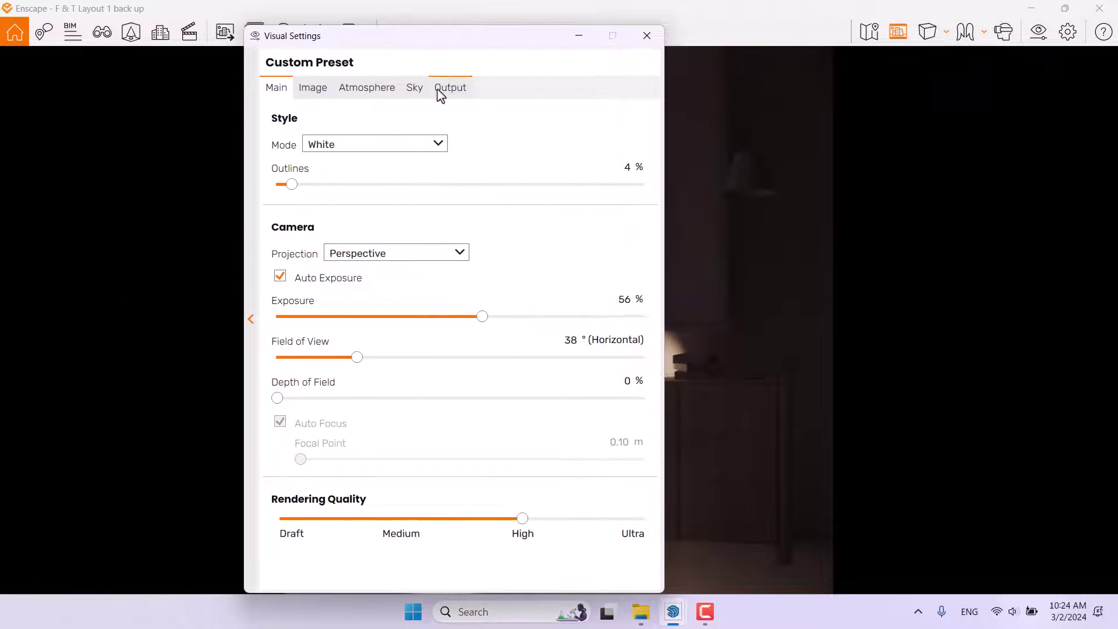
left_click_drag(436, 35, 886, 34)
left_click(1016, 331)
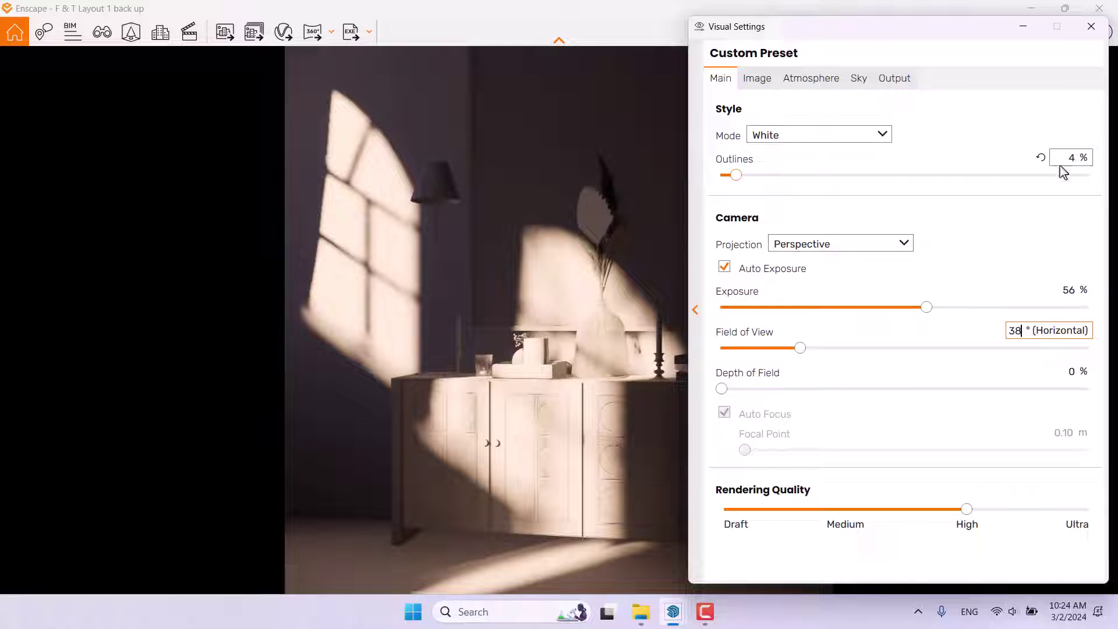
left_click(1044, 162)
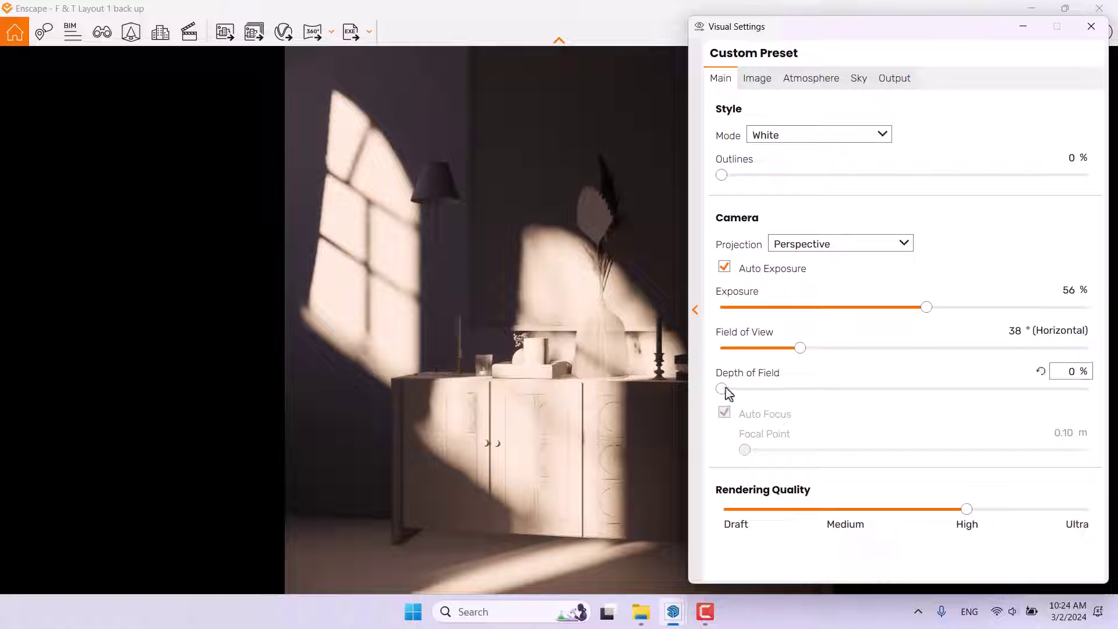
Turn off auto focus and set the focal point to 3.60 m with a depth of field of 11 %
left_click_drag(722, 389, 822, 388)
left_click(725, 412)
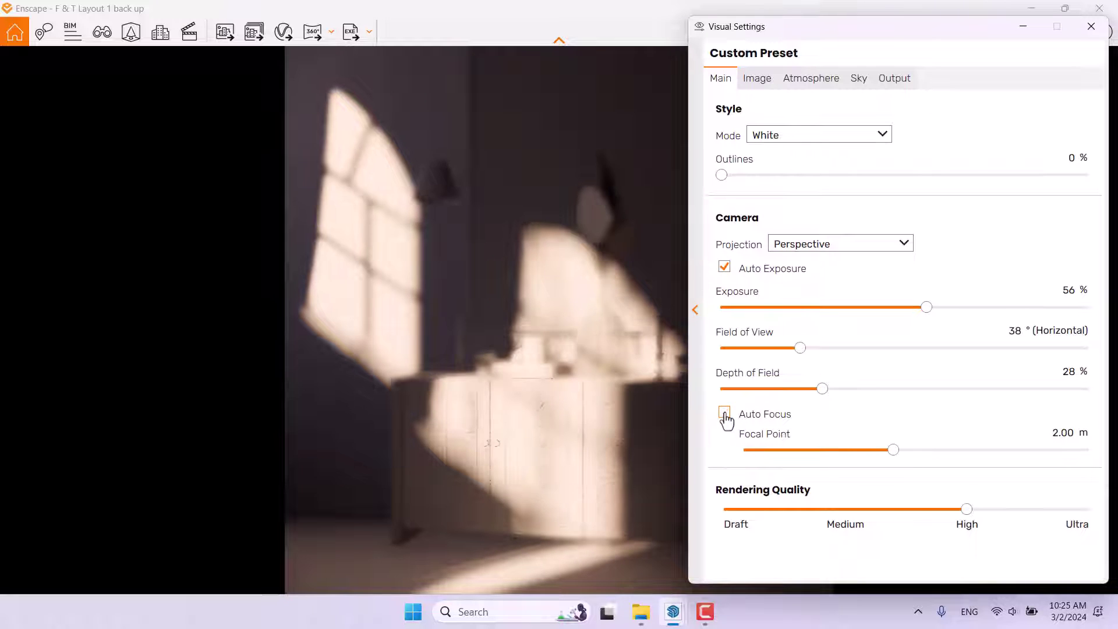
left_click_drag(894, 451, 927, 458)
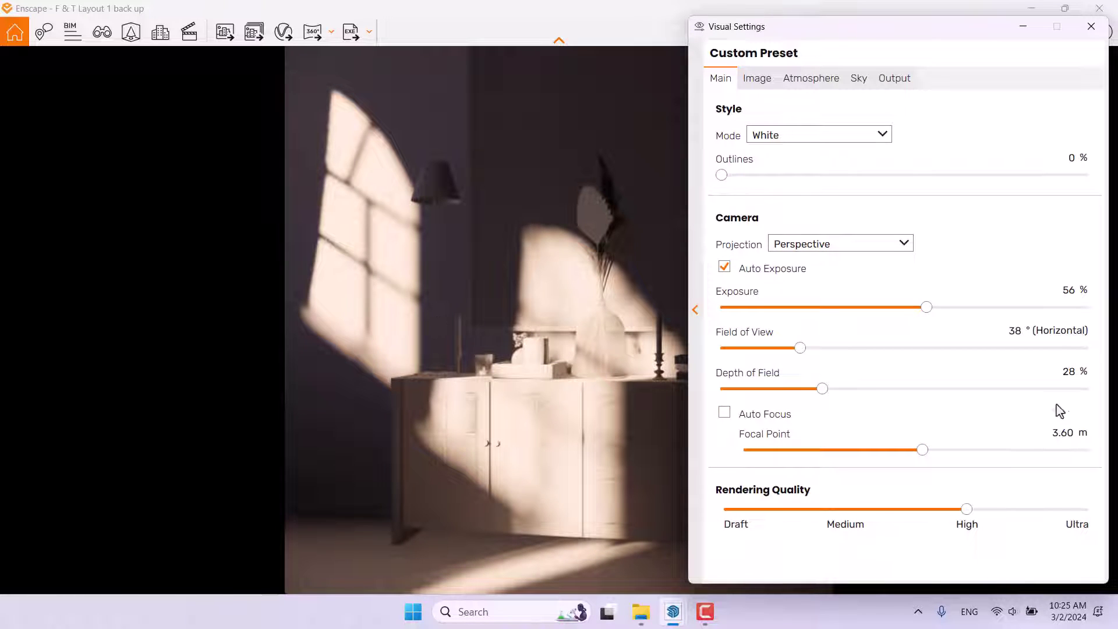
left_click(1061, 436)
type("3.60")
left_click(1065, 372)
type("11")
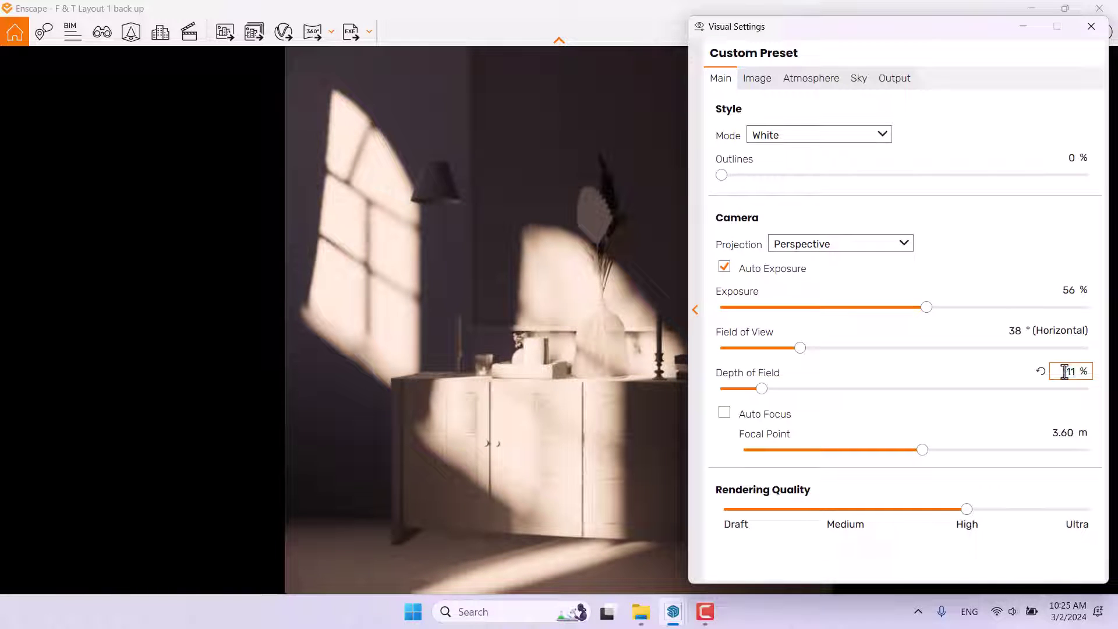
Reset the image saturation to 100 % and set the color temperature to 4,600 K
left_click(772, 86)
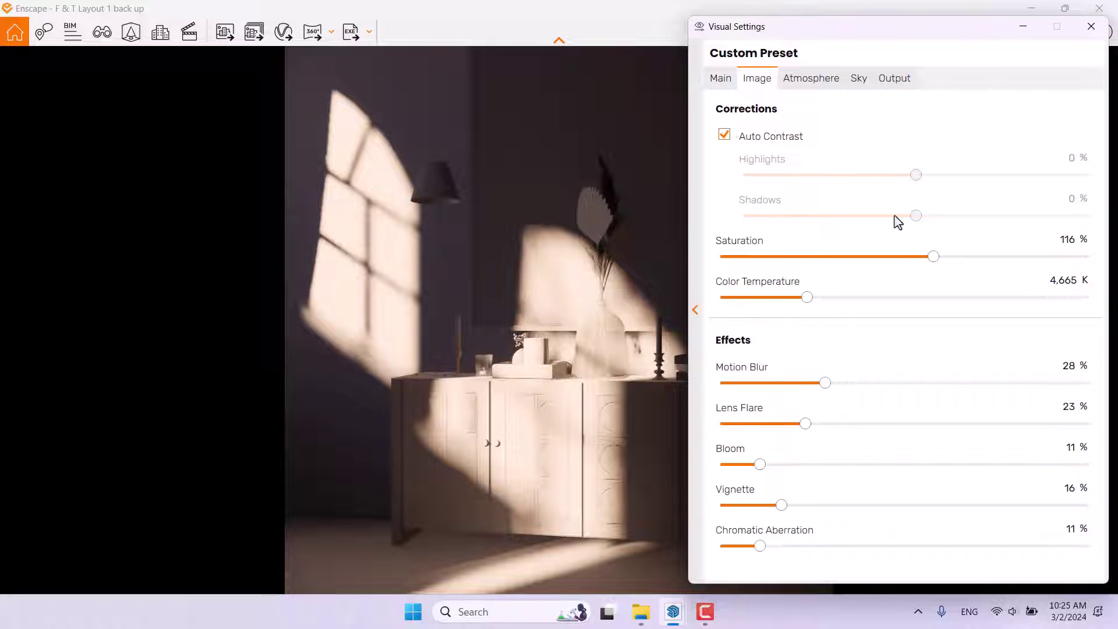
left_click(1039, 240)
left_click(1039, 281)
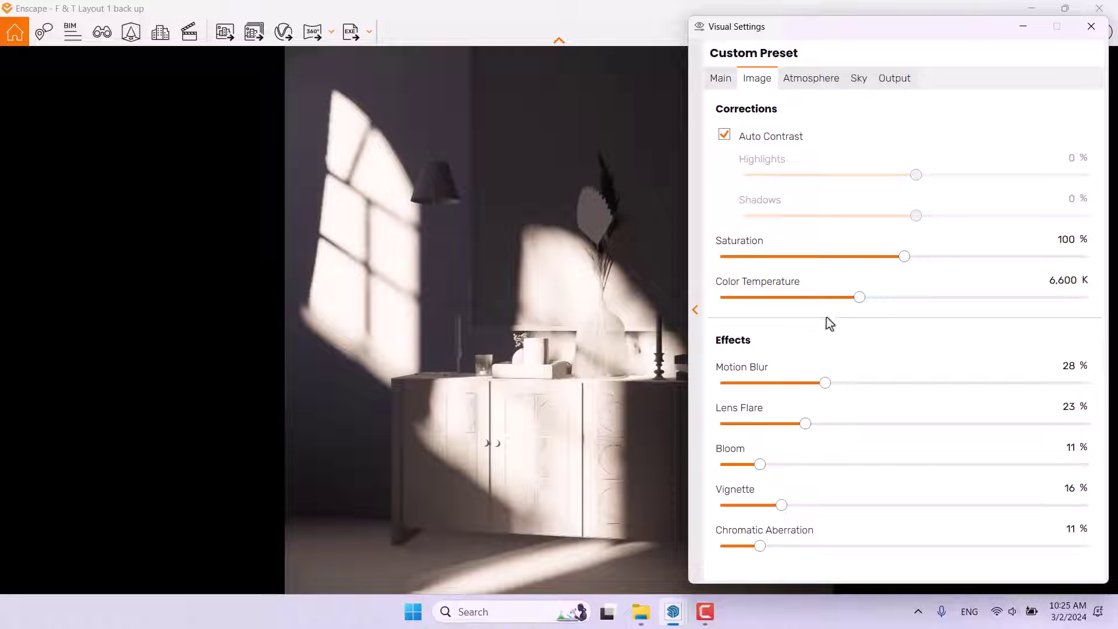
left_click_drag(862, 300, 807, 301)
left_click(1063, 282)
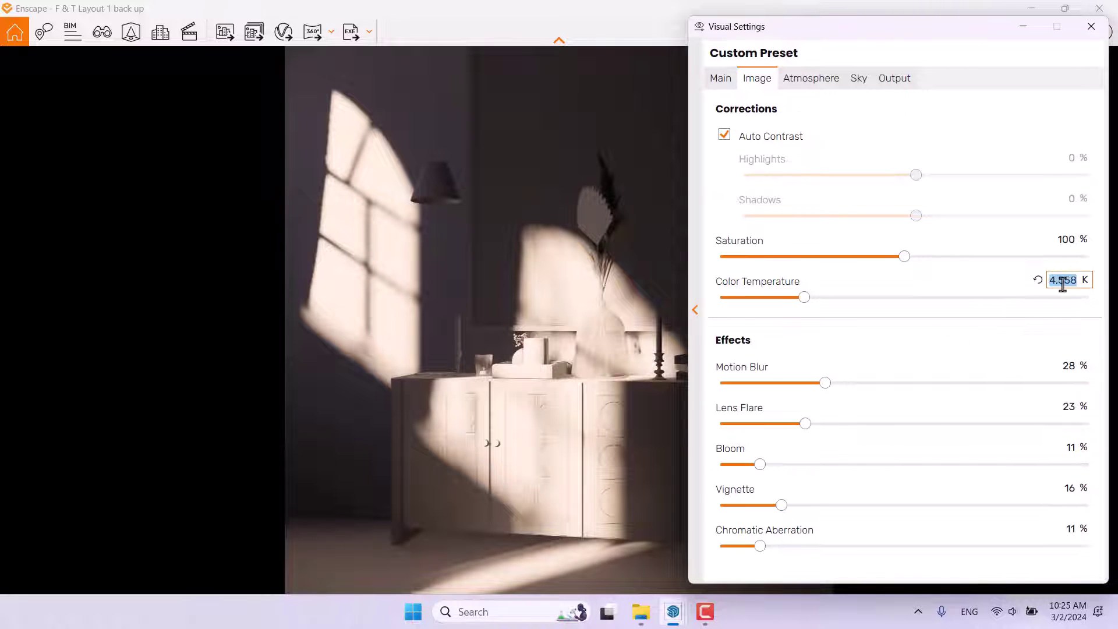
type("4,600")
Set the motion blur, lens flare and bloom effects to 0 %
left_click(1066, 365)
type("0")
left_click(1065, 407)
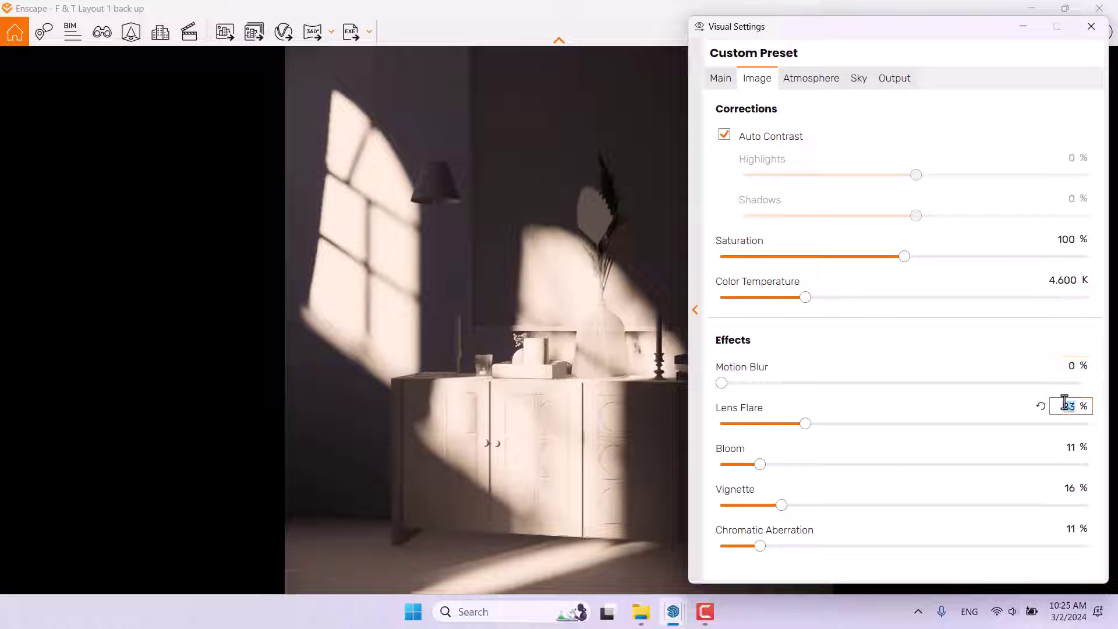
type("0")
left_click(1071, 446)
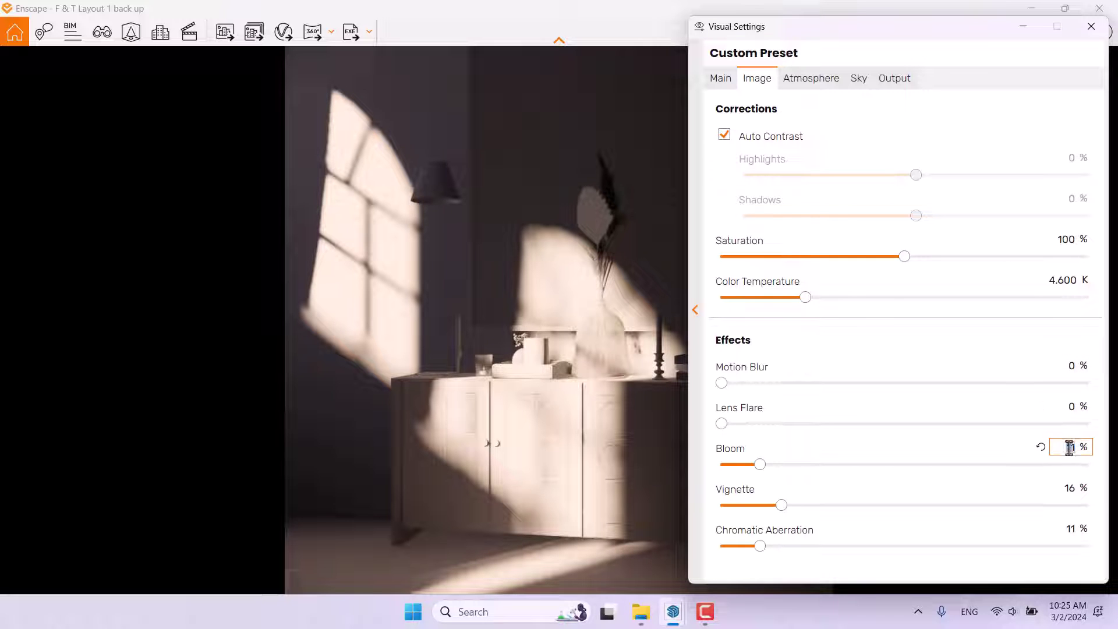
type("0")
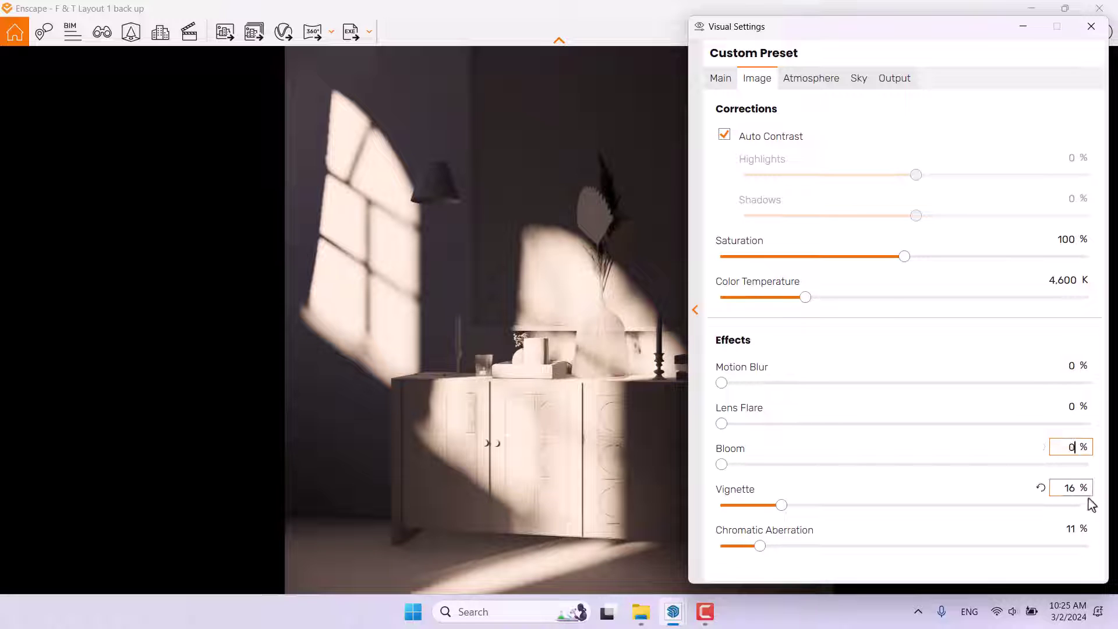
Set the vignette to 10 %, the chromatic aberration to 0 % and the saturation to 106 %
left_click(1072, 491)
type("10")
left_click(1071, 530)
type("0")
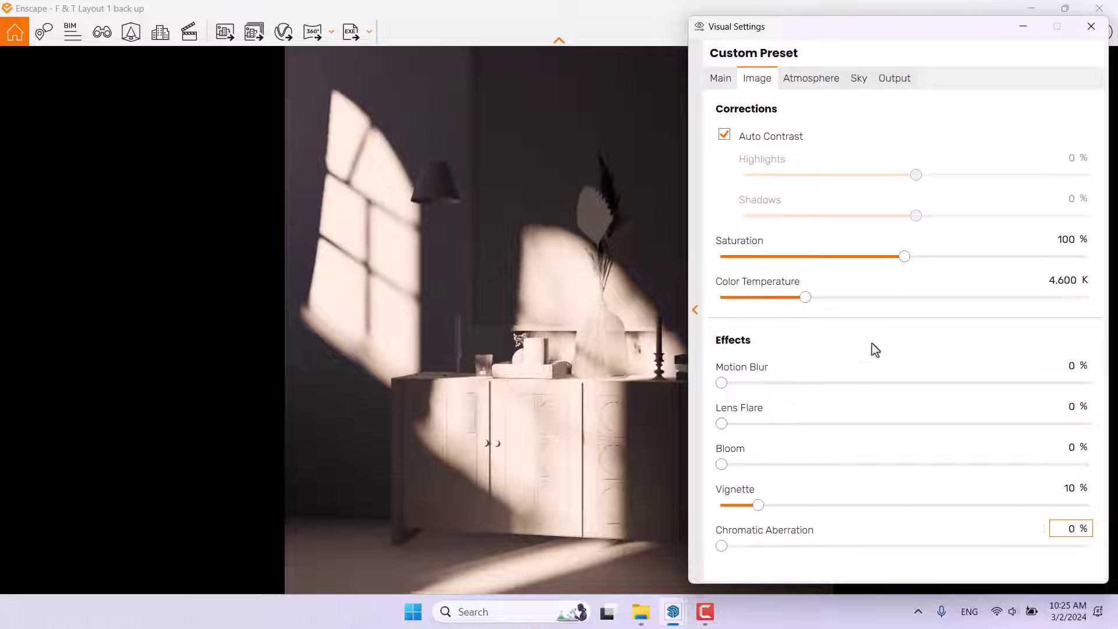
left_click(1068, 238)
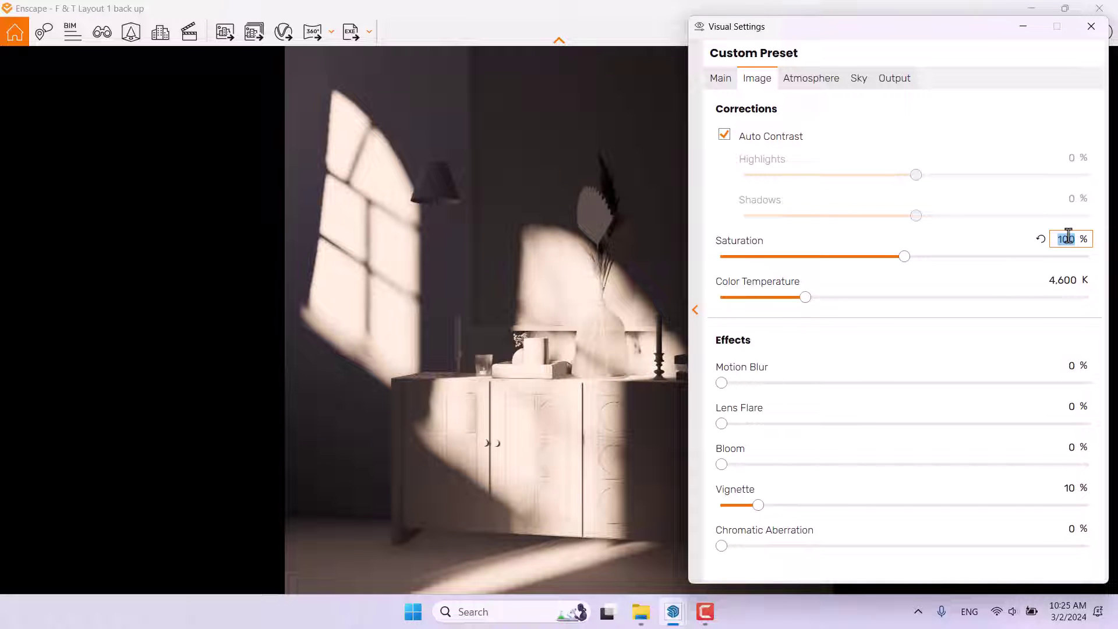
type("106")
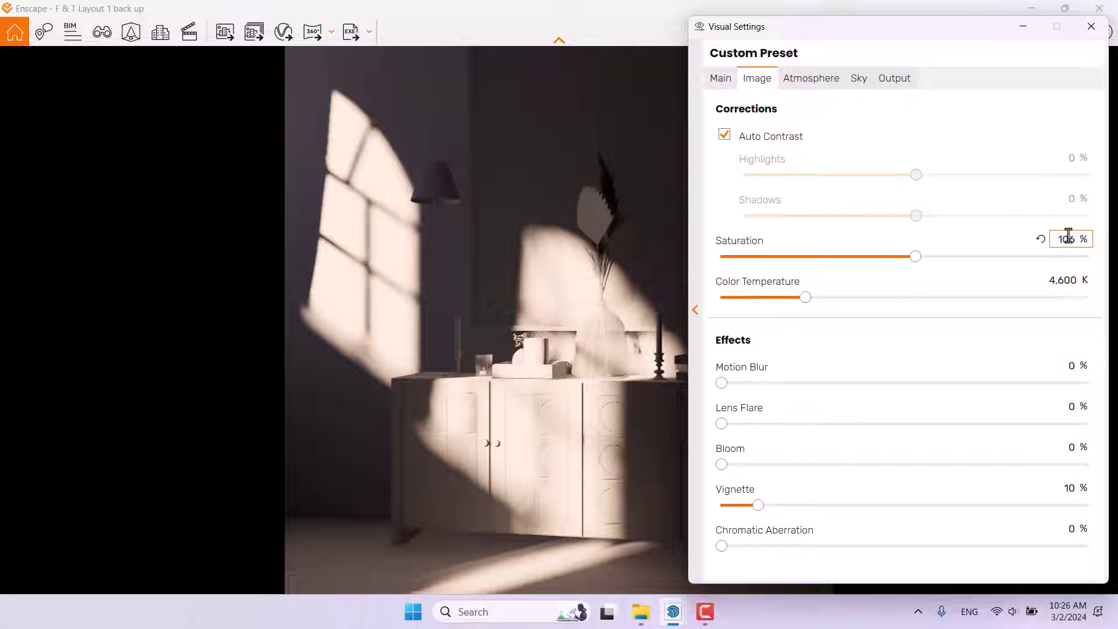
Set the atmosphere's fog intensity to 0 %
left_click(803, 77)
left_click(1069, 138)
type("0")
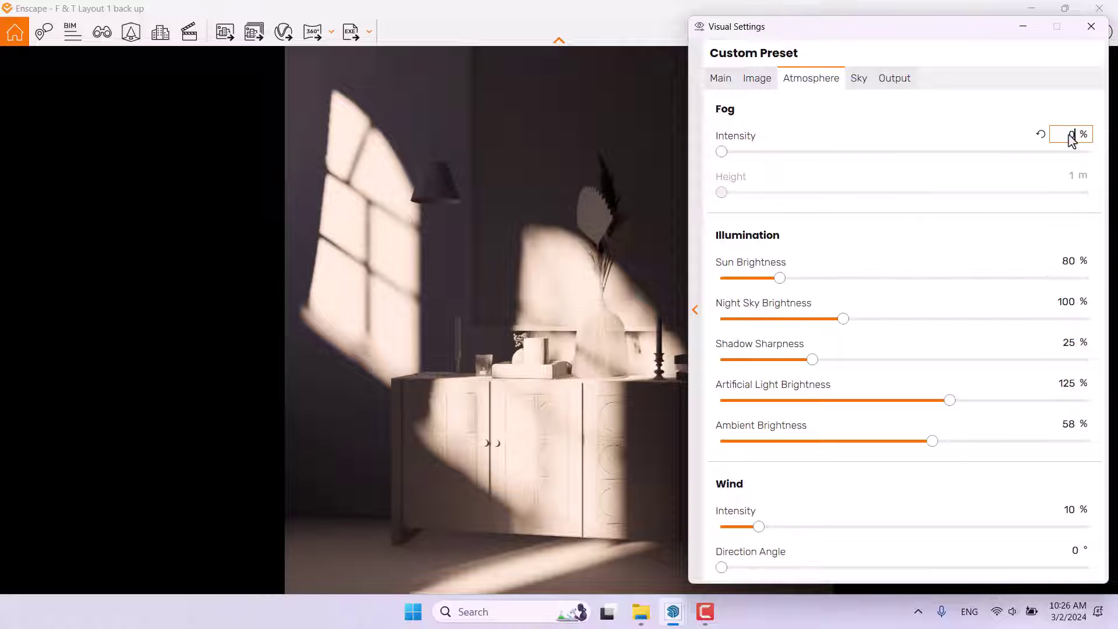
Try sun brightness values of 0 %, 137 % and 6 %, and set it to 4 %
left_click(1064, 261)
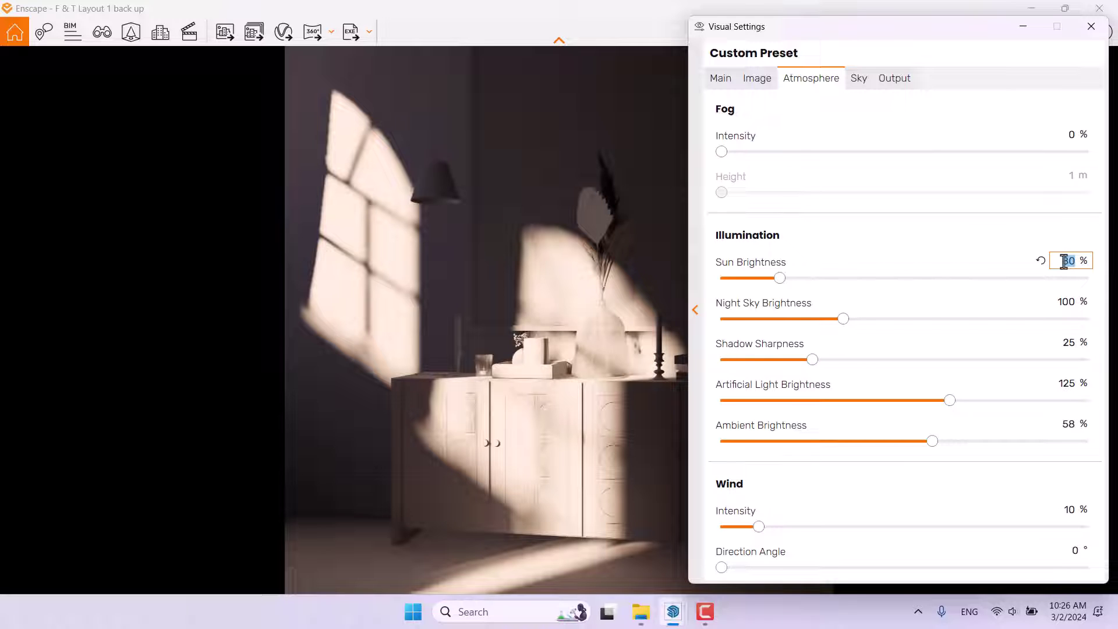
type("0")
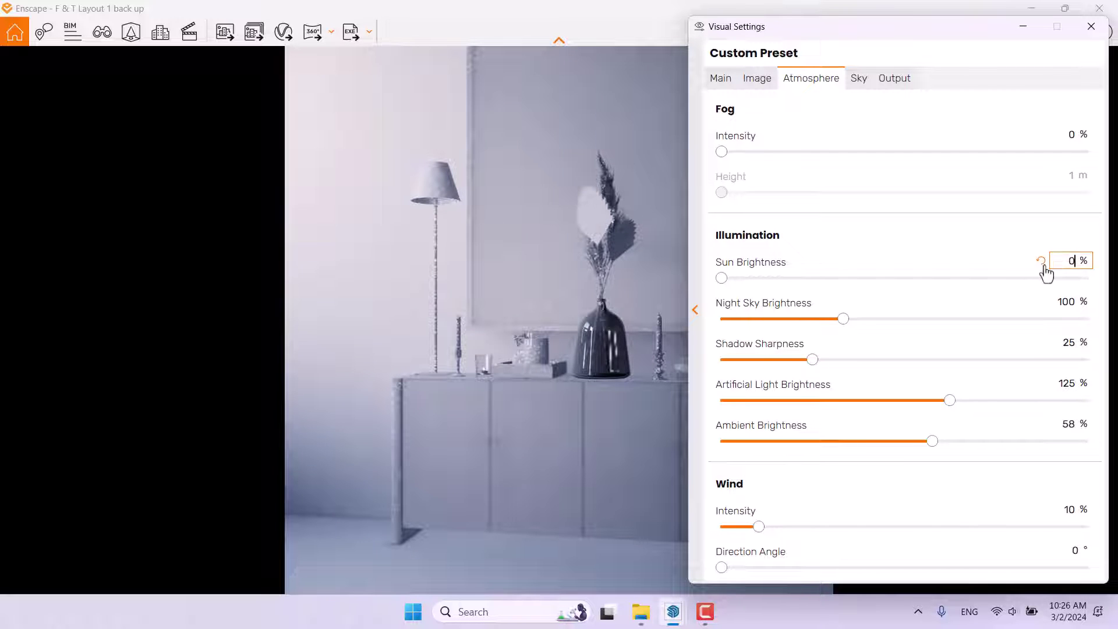
left_click_drag(720, 279, 822, 279)
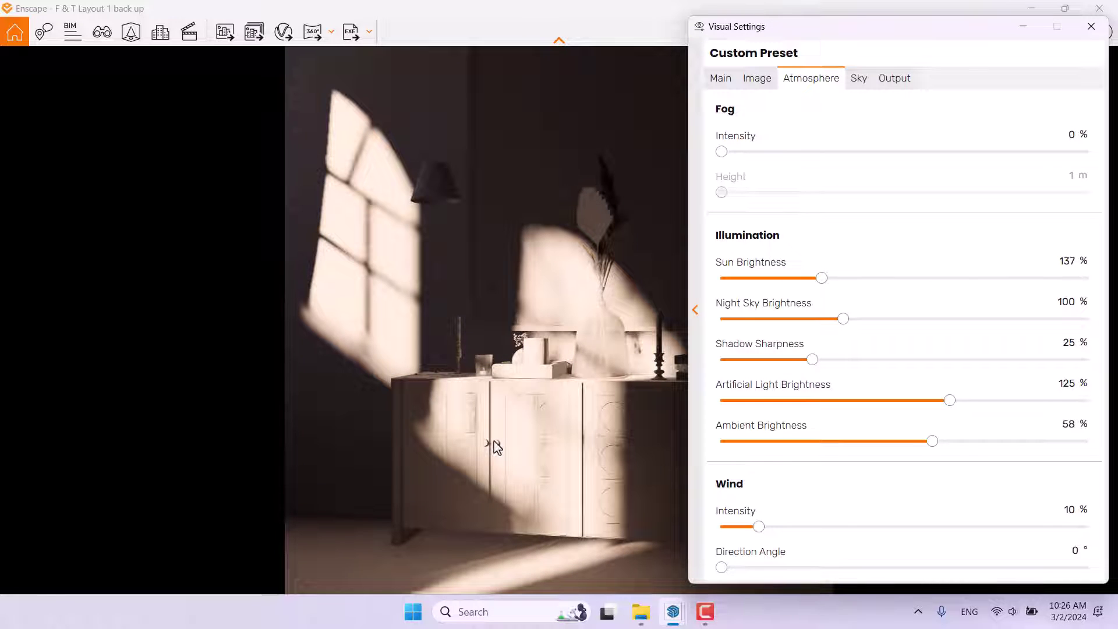
left_click(1066, 262)
type("6")
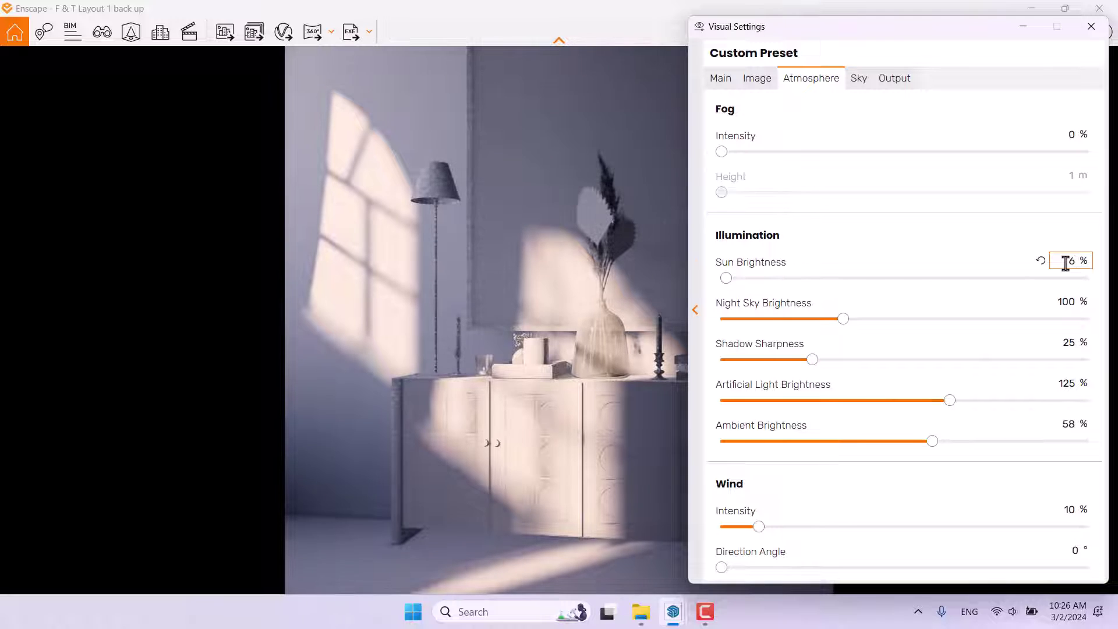
key("BackSpace")
type("4")
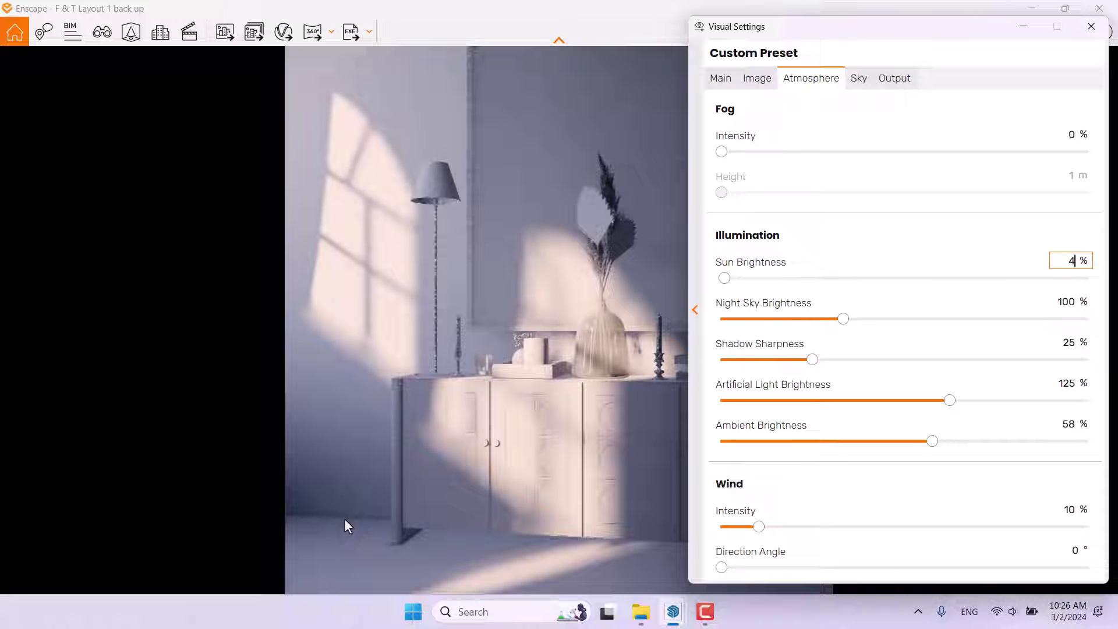
Set the ambient brightness to 74 % and reset the artificial light brightness to 100 %
left_click_drag(932, 442, 1084, 447)
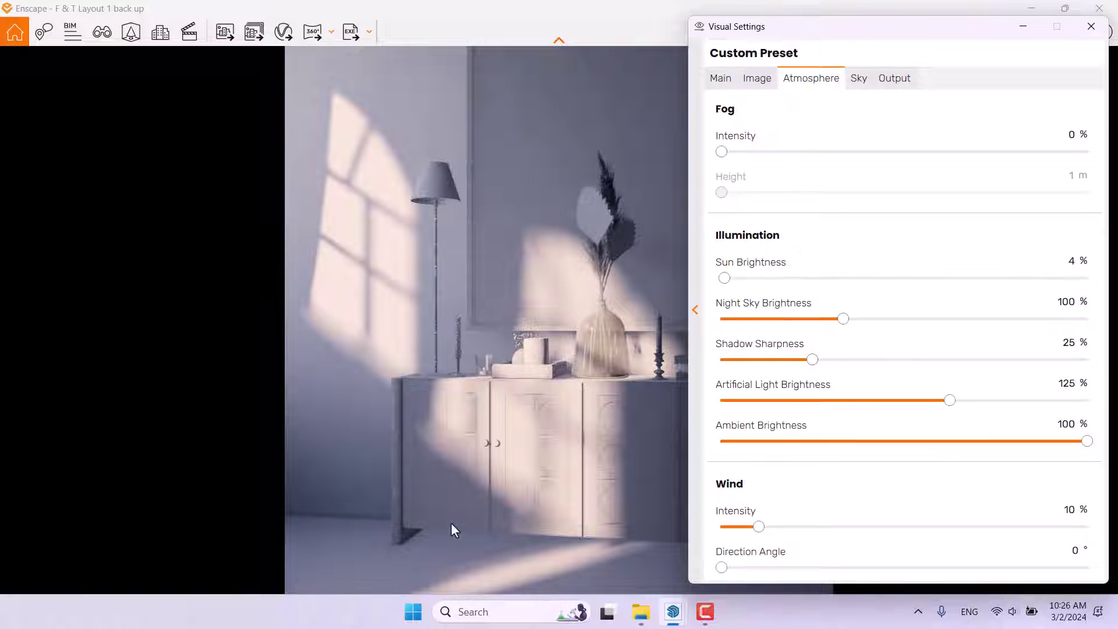
mouse_move(792, 441)
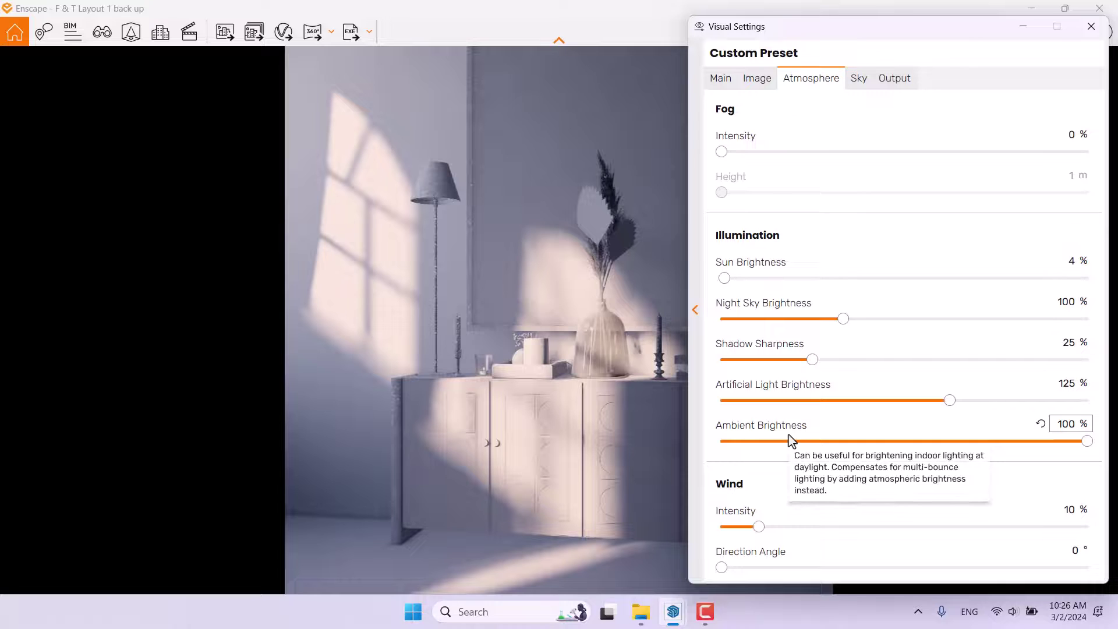
left_click(1058, 425)
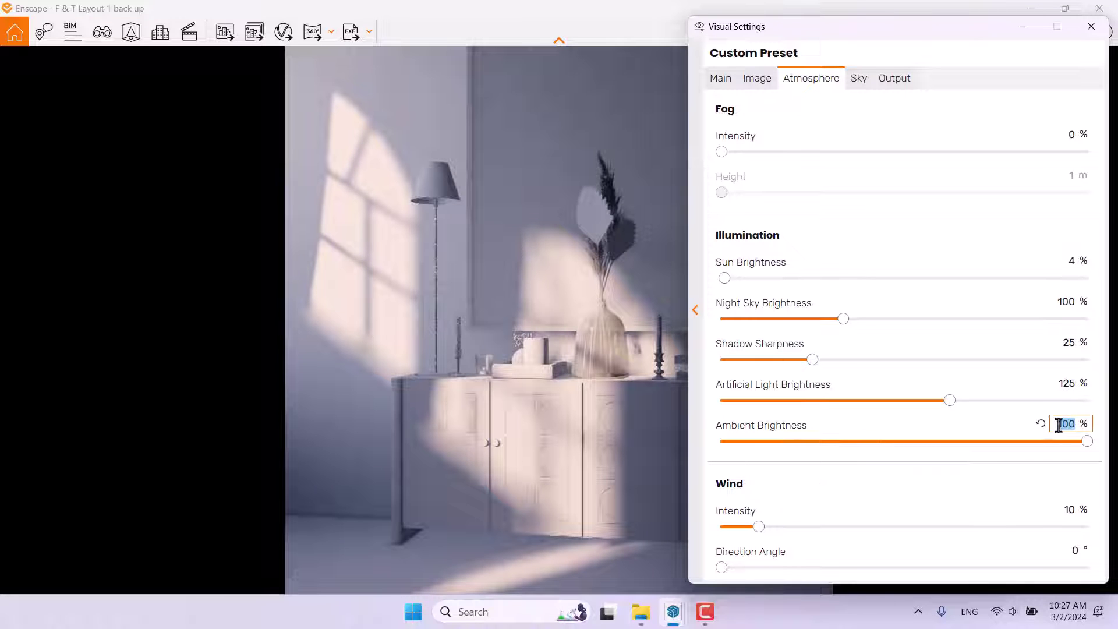
type("74")
key("Return")
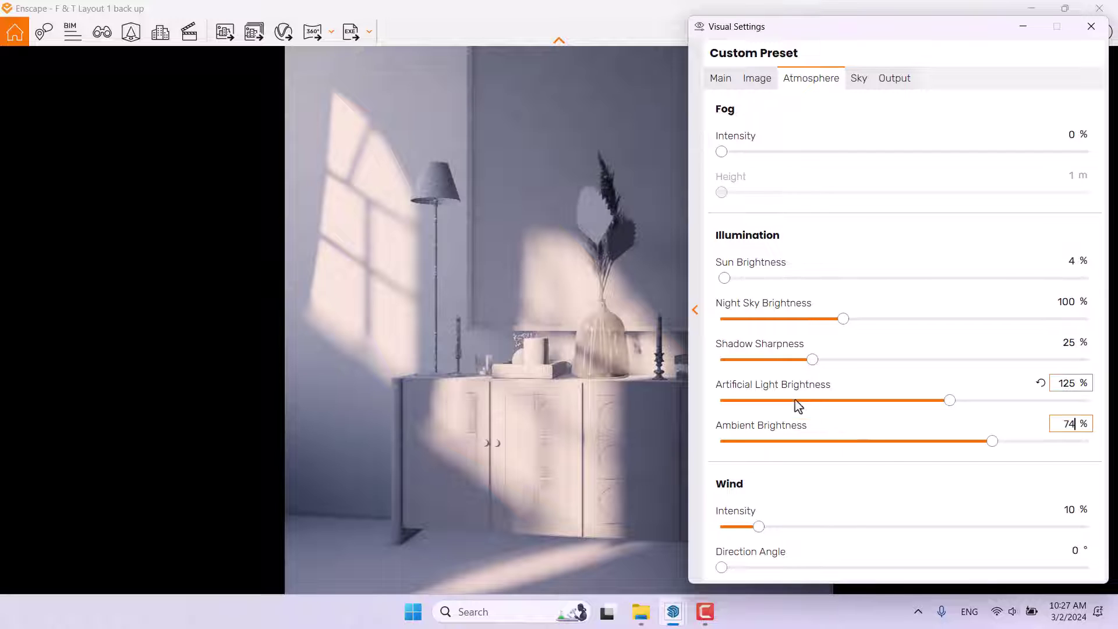
left_click(1042, 387)
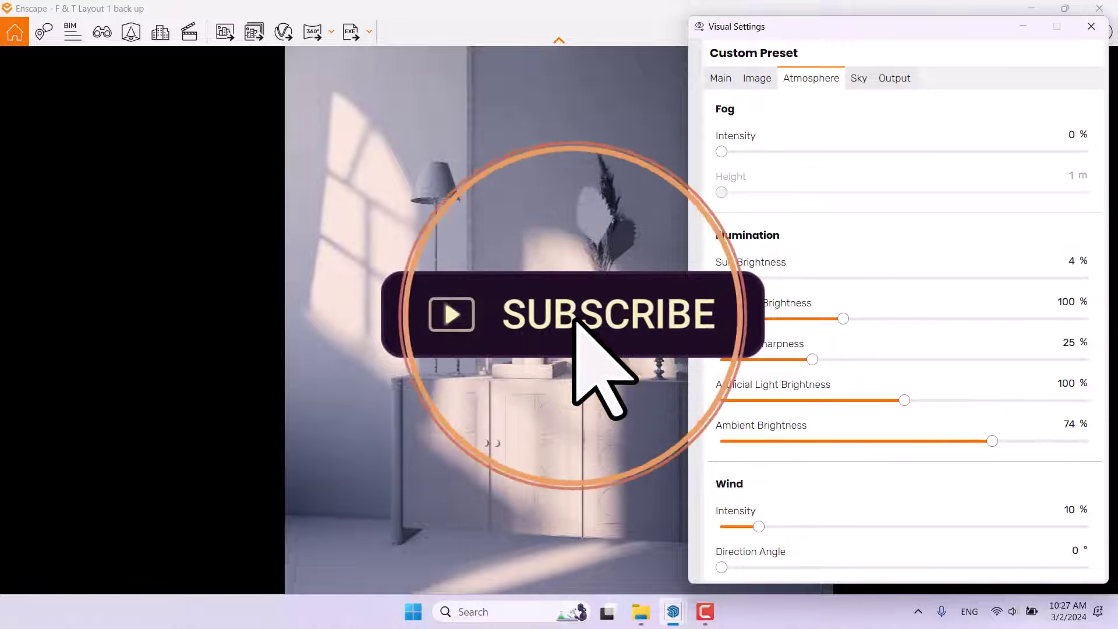
Compare shadow sharpness at 100 % and set it to 0 %, and lower the wind intensity to its minimum
left_click_drag(812, 360, 1106, 364)
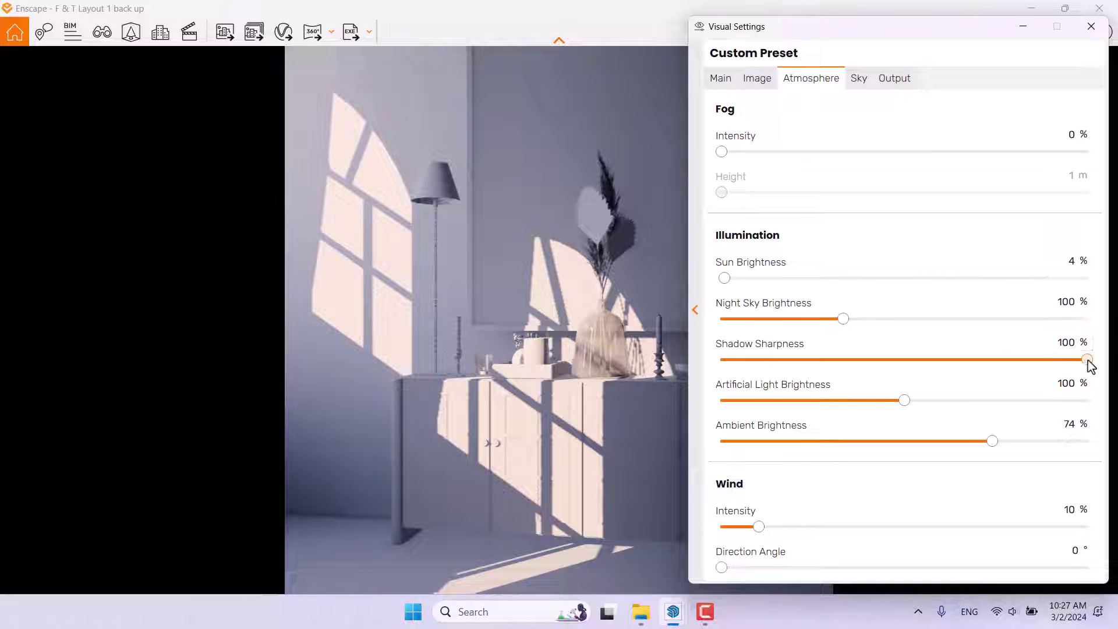
left_click_drag(1088, 360, 474, 382)
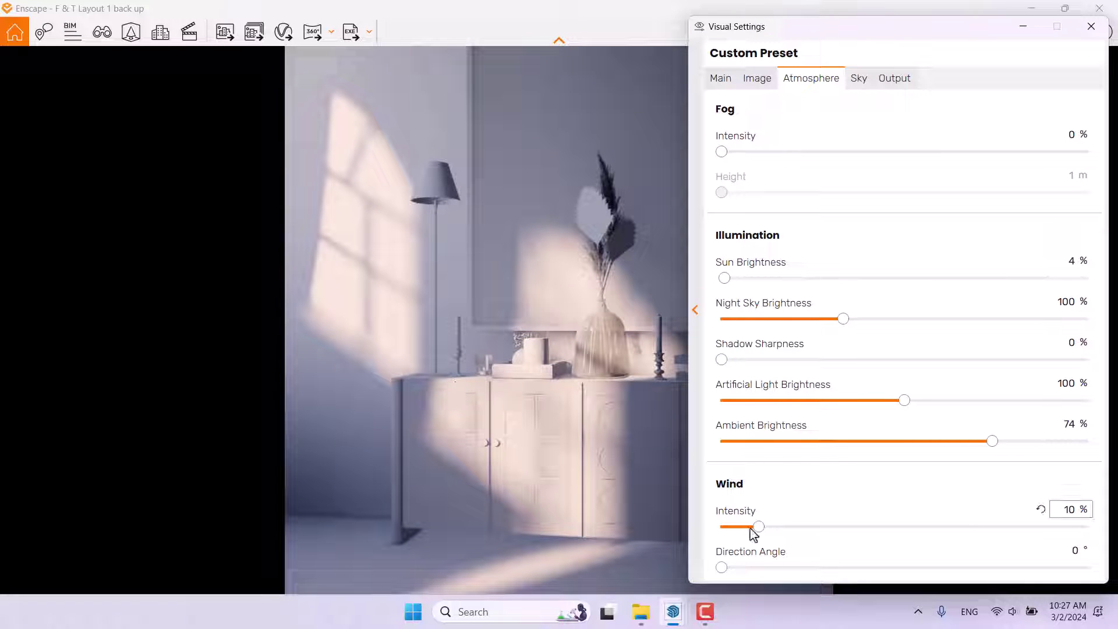
left_click_drag(753, 528, 695, 532)
Try the White Cubes horizon source for the sky and switch it back to White Ground
left_click(857, 82)
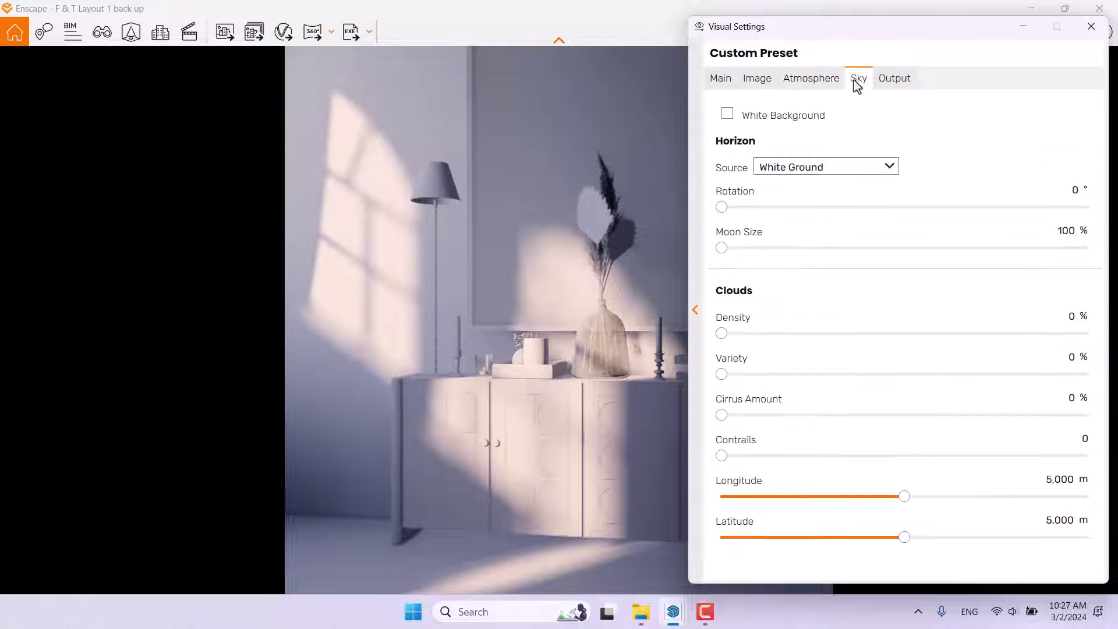
left_click(787, 166)
left_click(818, 326)
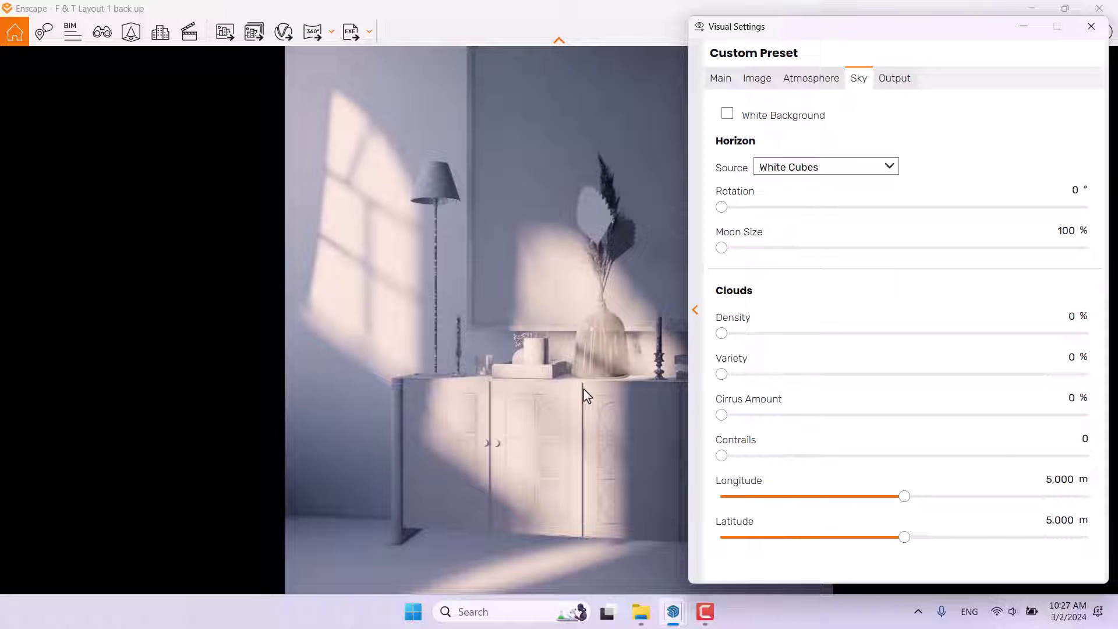
left_click(819, 169)
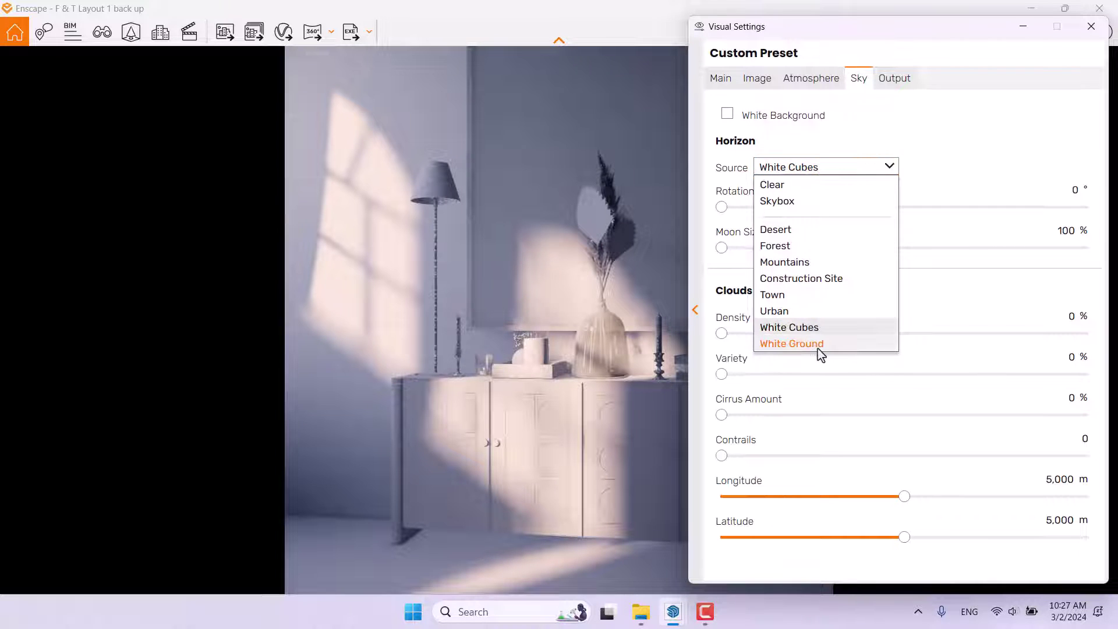
left_click(818, 345)
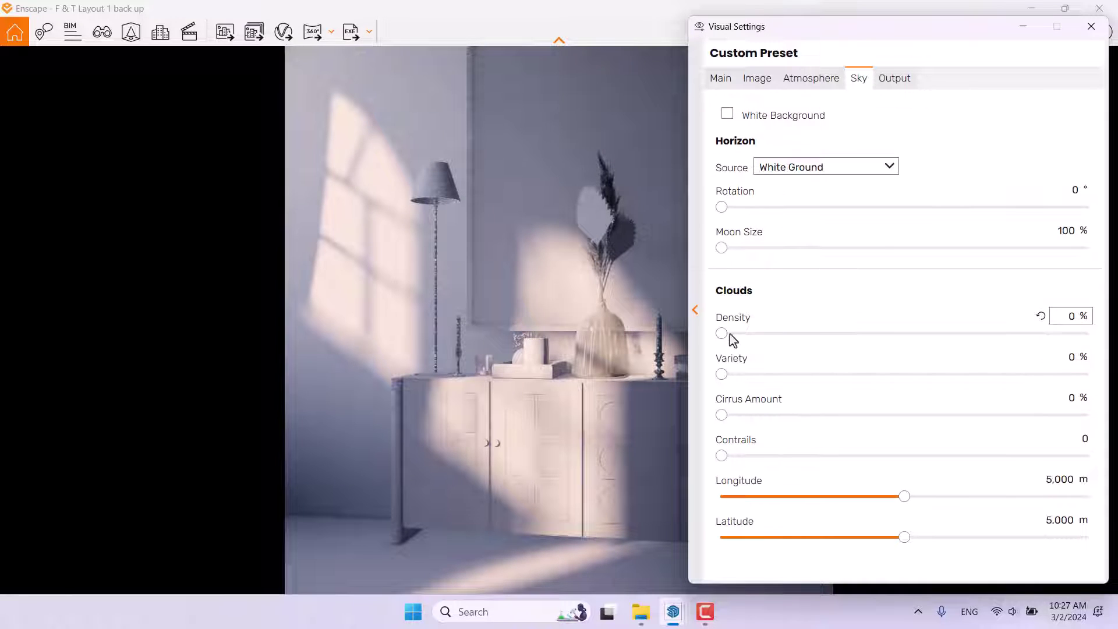
Raise the cloud density to about 35 % and fine-tune its value
left_click_drag(725, 334, 850, 343)
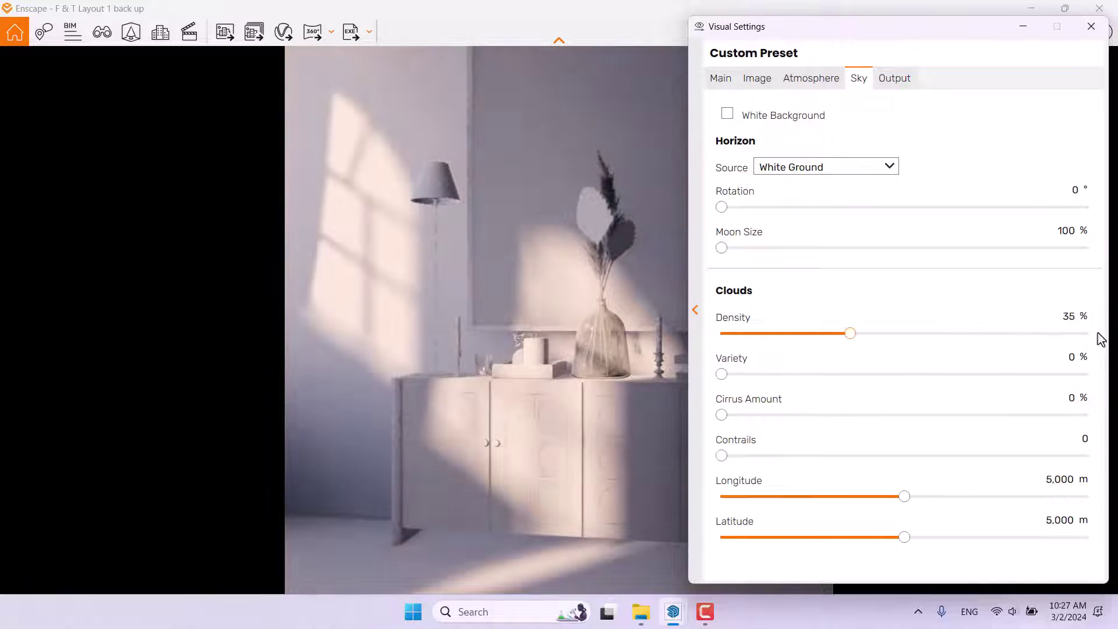
double_click(1071, 315)
key("BackSpace")
type("0")
Set the sun brightness to 0 % in the atmosphere settings
left_click(896, 80)
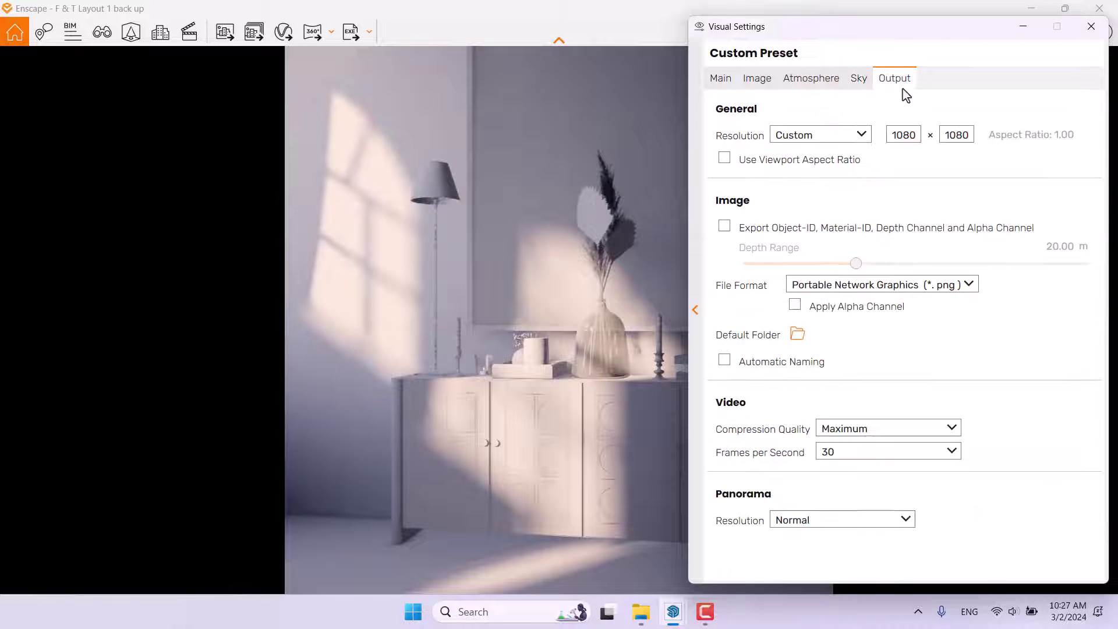
left_click(813, 79)
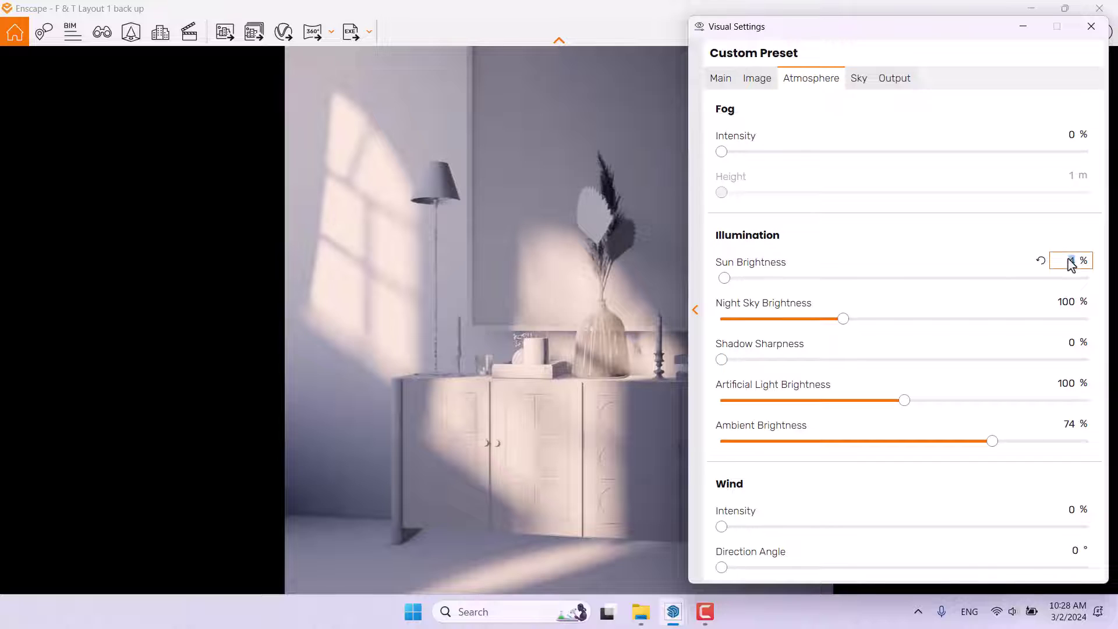
type("0")
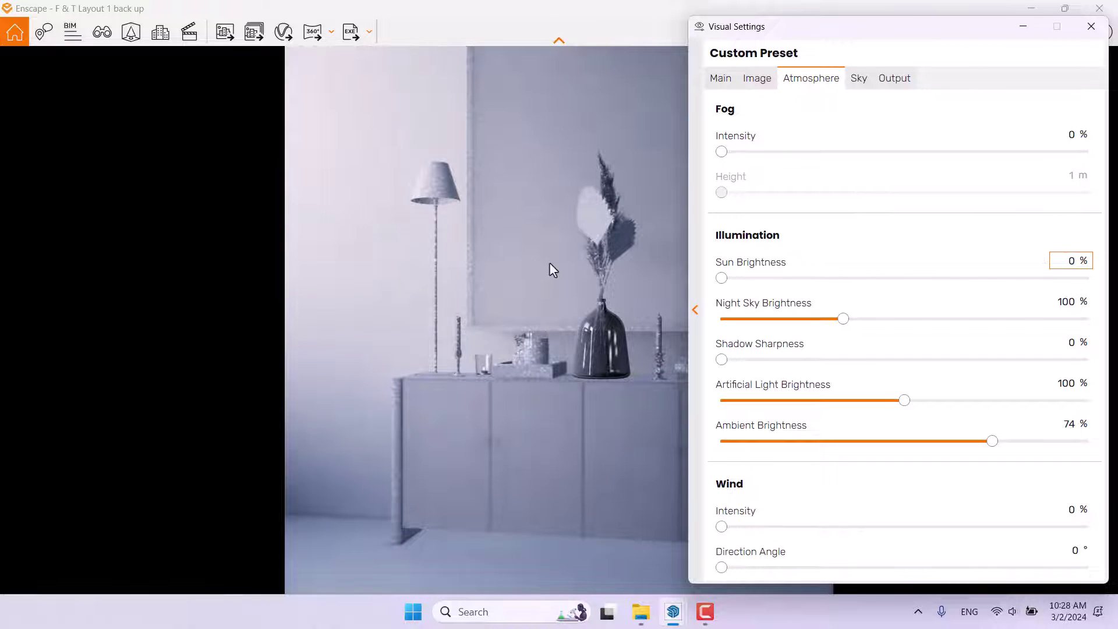
Change the render style mode from White to None and close the visual settings
left_click(721, 79)
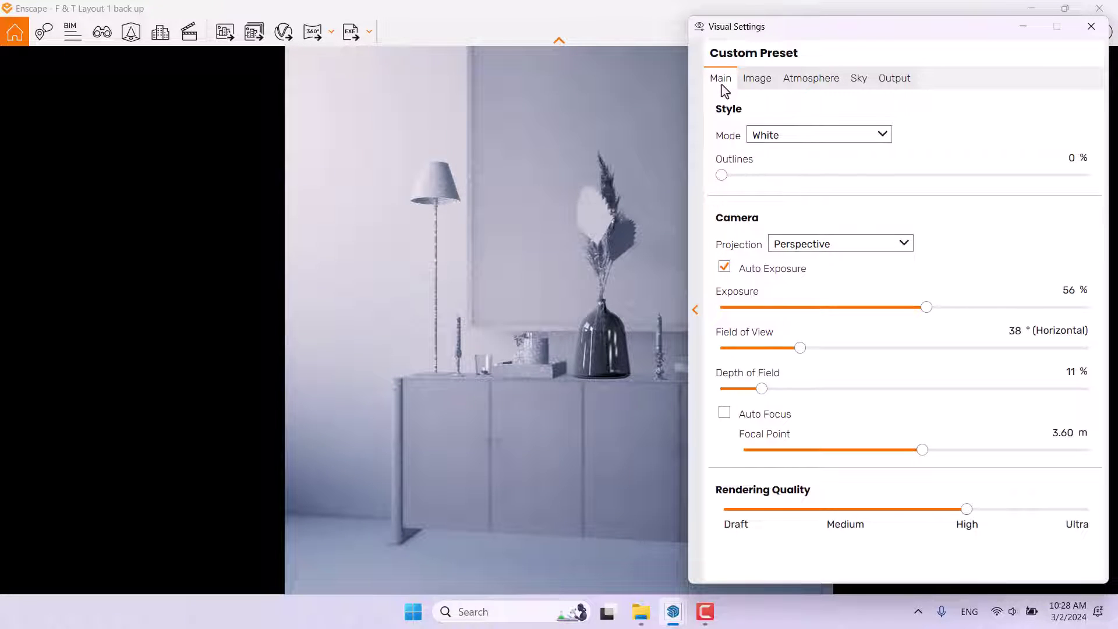
left_click(791, 140)
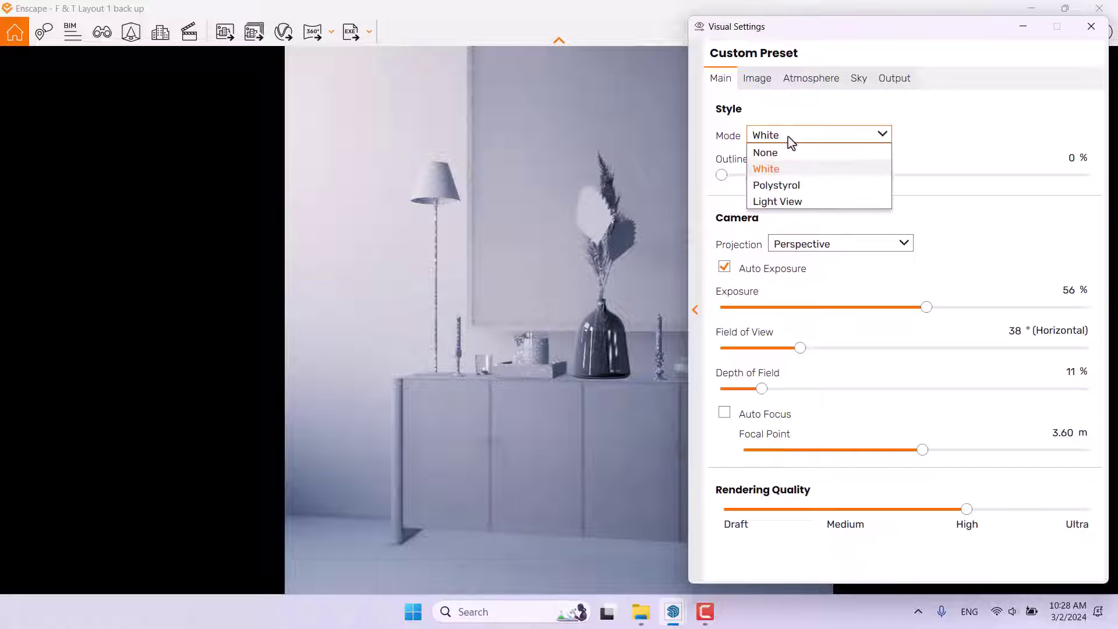
left_click(779, 153)
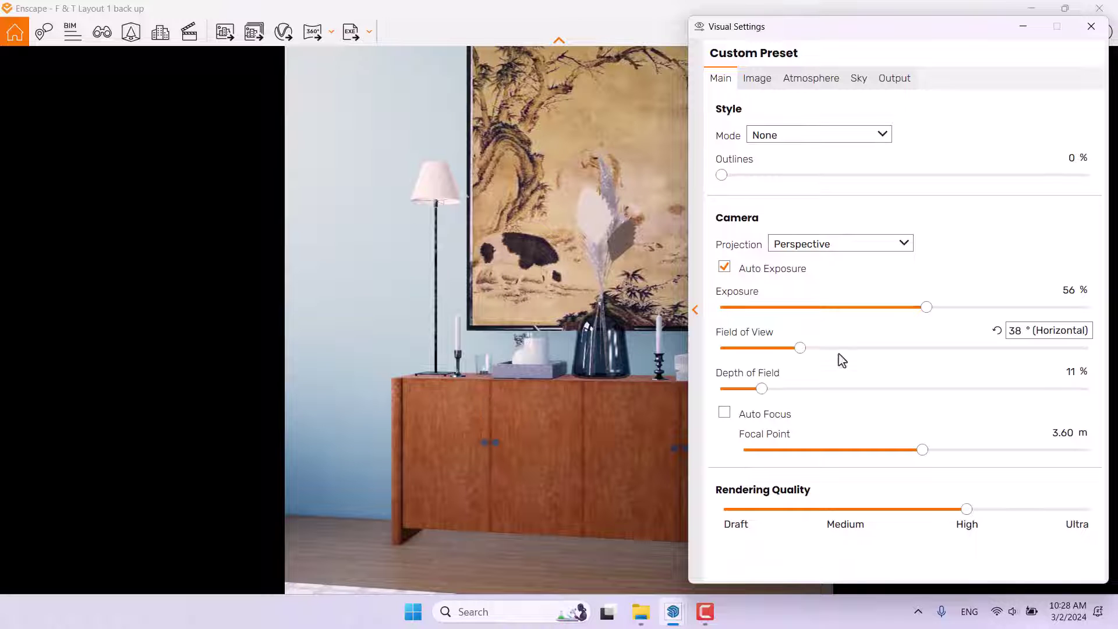
left_click(1092, 26)
Place the render view beside the SketchUp model and sample the sideboard's wood for editing in the Enscape Material Editor
left_click_drag(623, 19, 1116, 117)
left_click(415, 208)
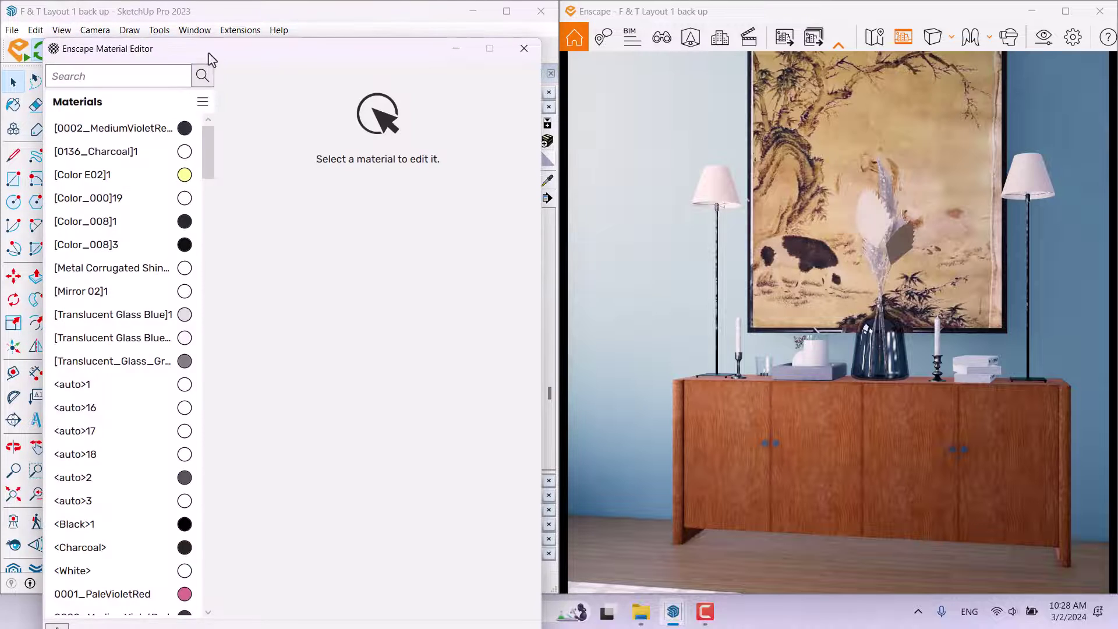
left_click_drag(211, 59, 177, 419)
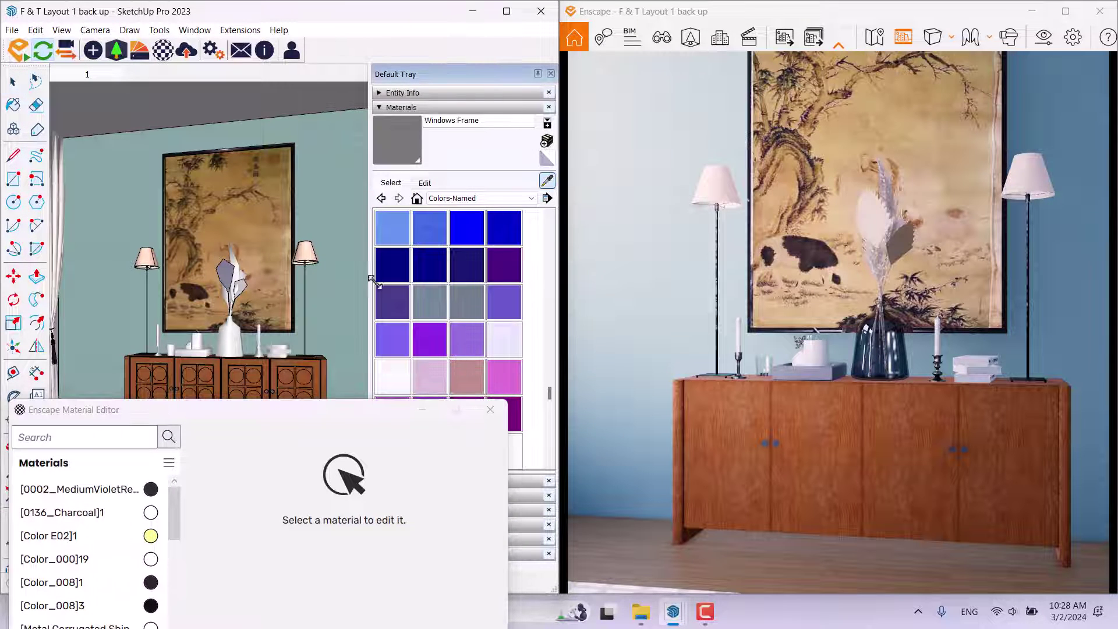
scroll(276, 363, "up", 4)
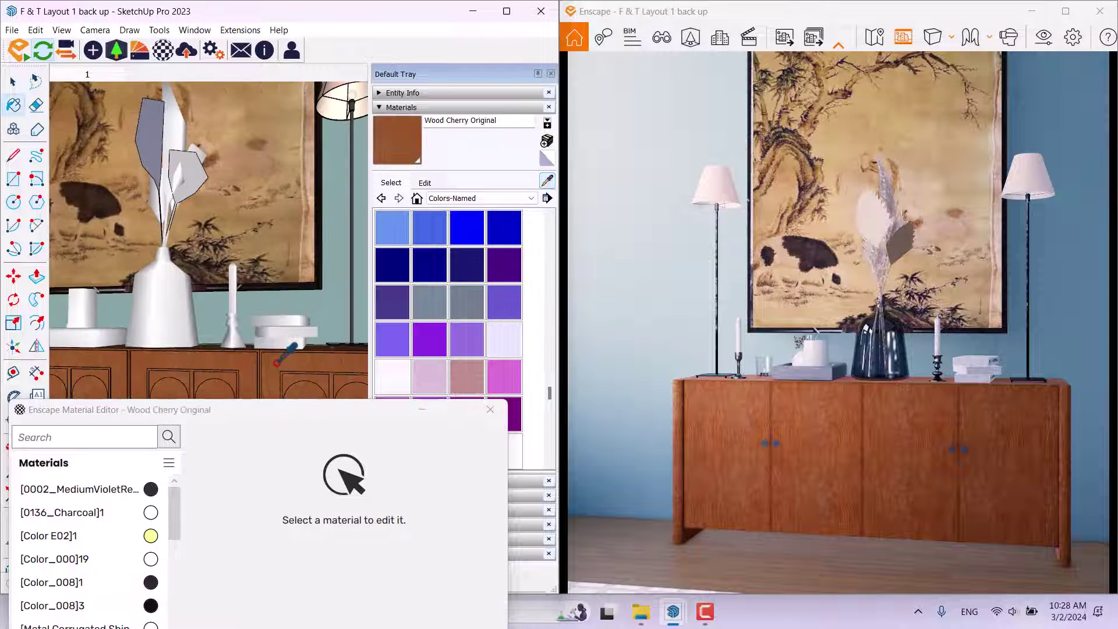
left_click(276, 363)
left_click_drag(260, 418, 315, 24)
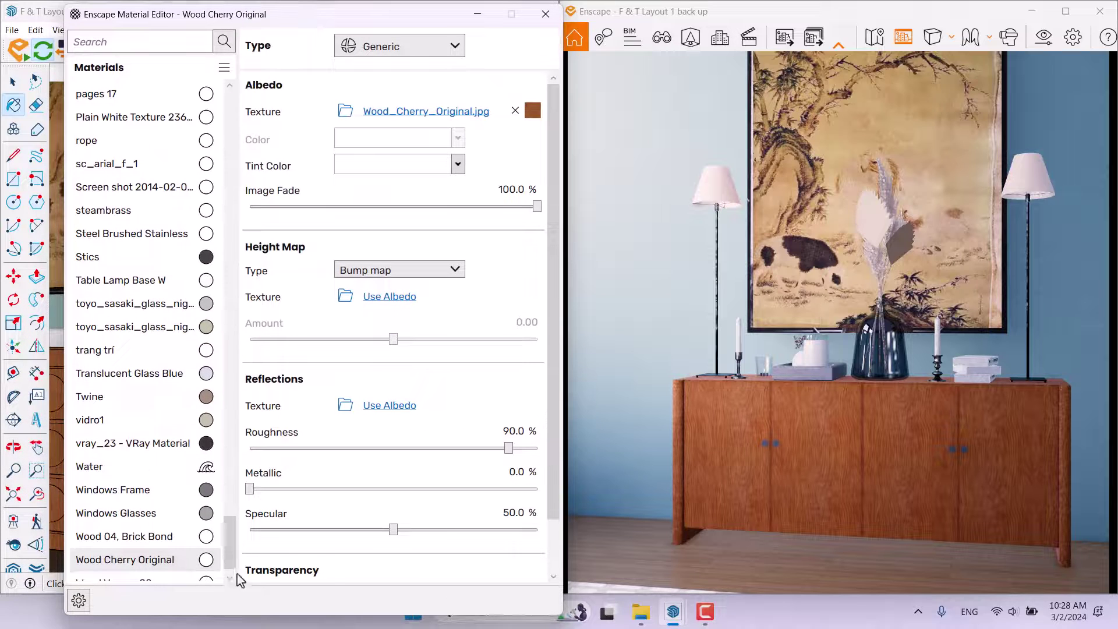
Replace the sideboard's Wood Cherry Original material with Wood 43 from the Wood category of the Enscape material library
left_click(205, 562)
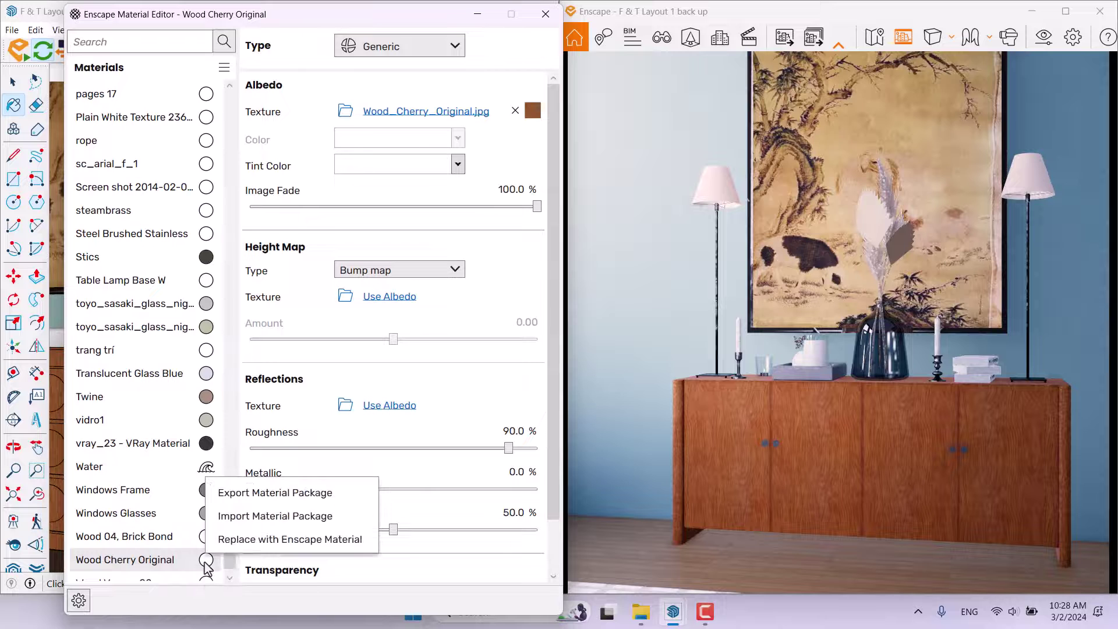
left_click(237, 542)
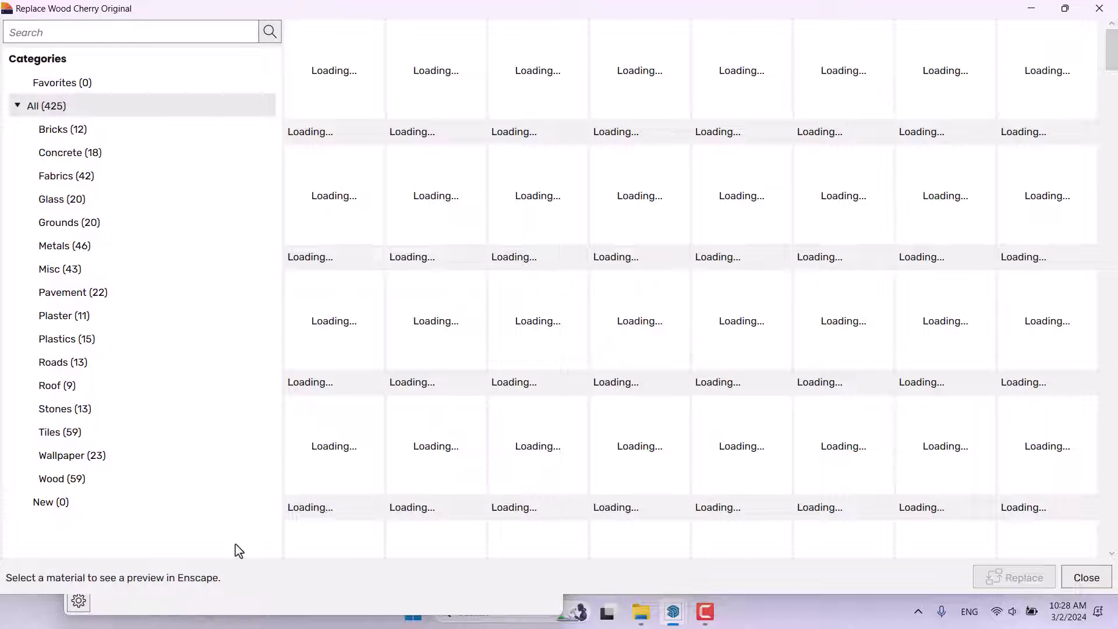
left_click(106, 478)
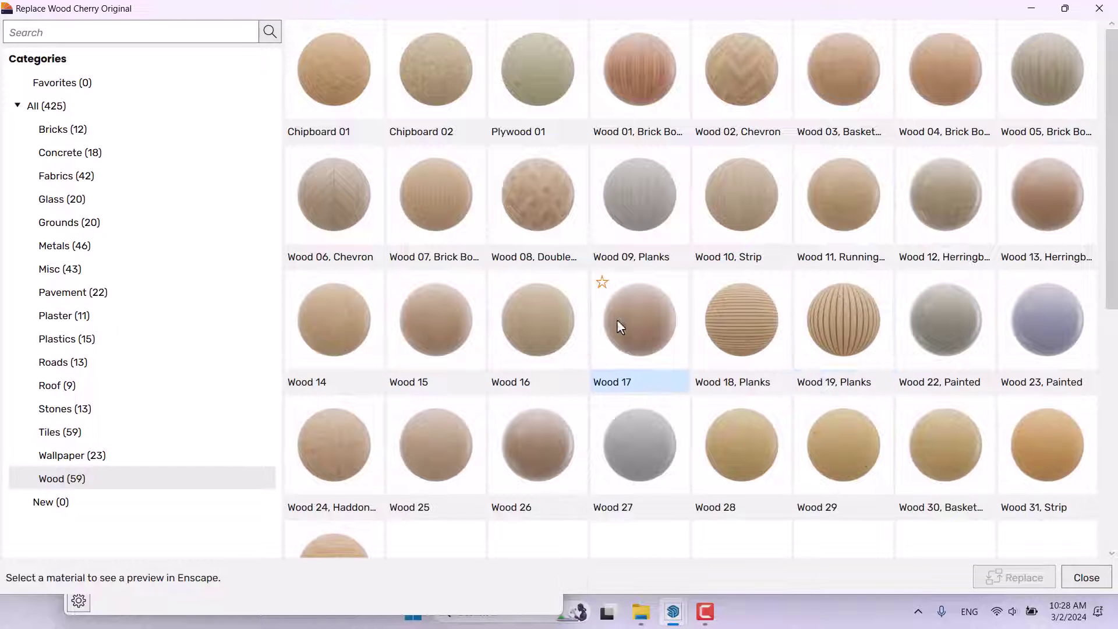
scroll(616, 320, "down", 2)
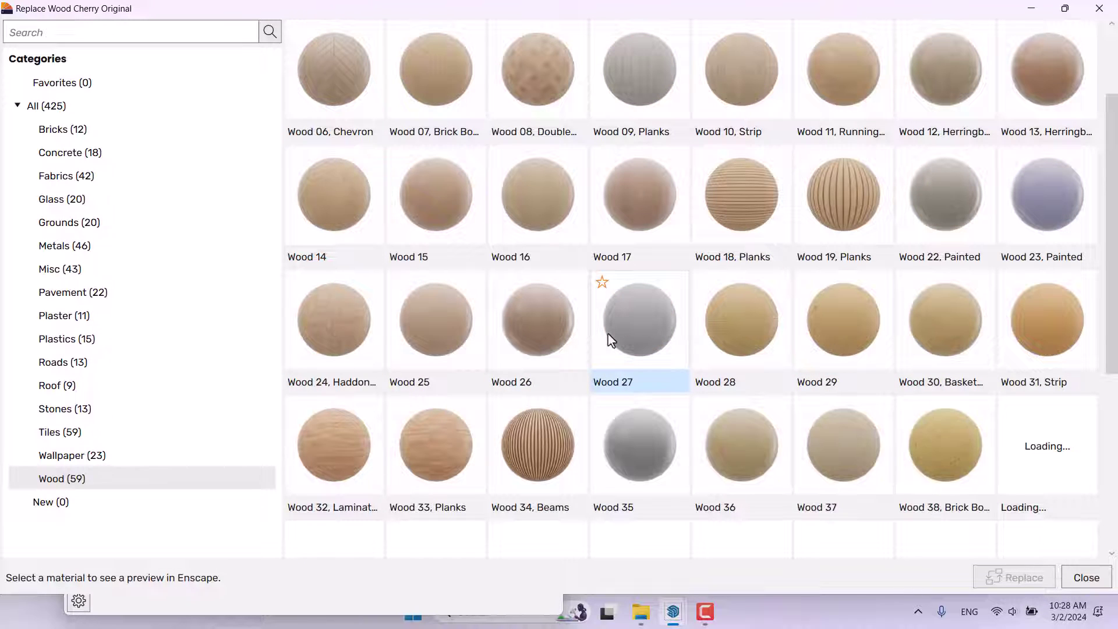
scroll(611, 340, "down", 2)
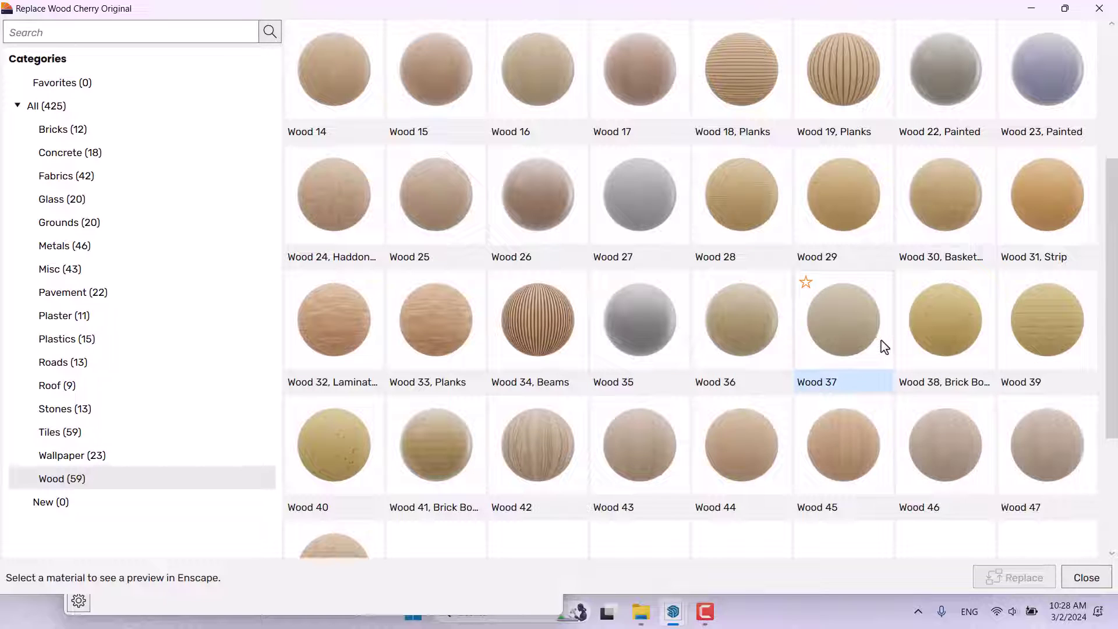
left_click(663, 441)
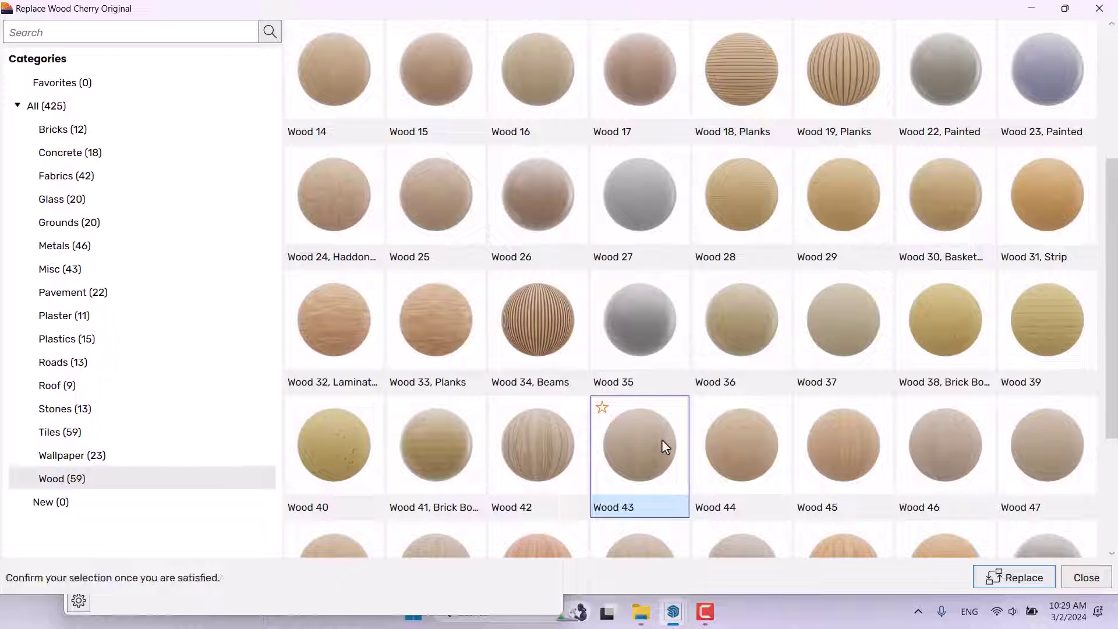
left_click(997, 576)
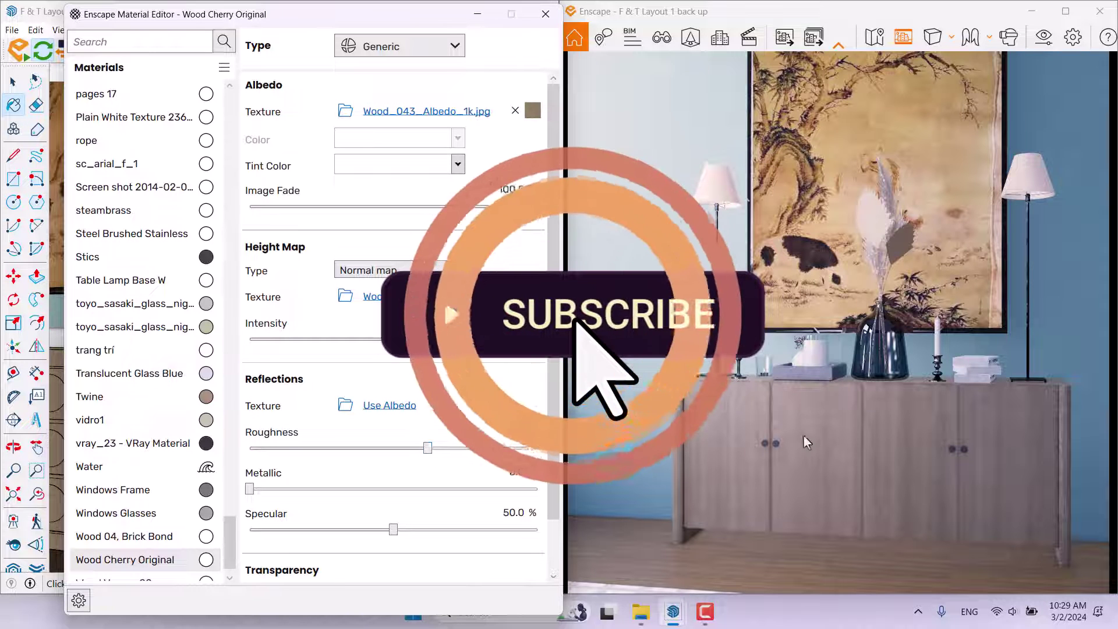
left_click(868, 415)
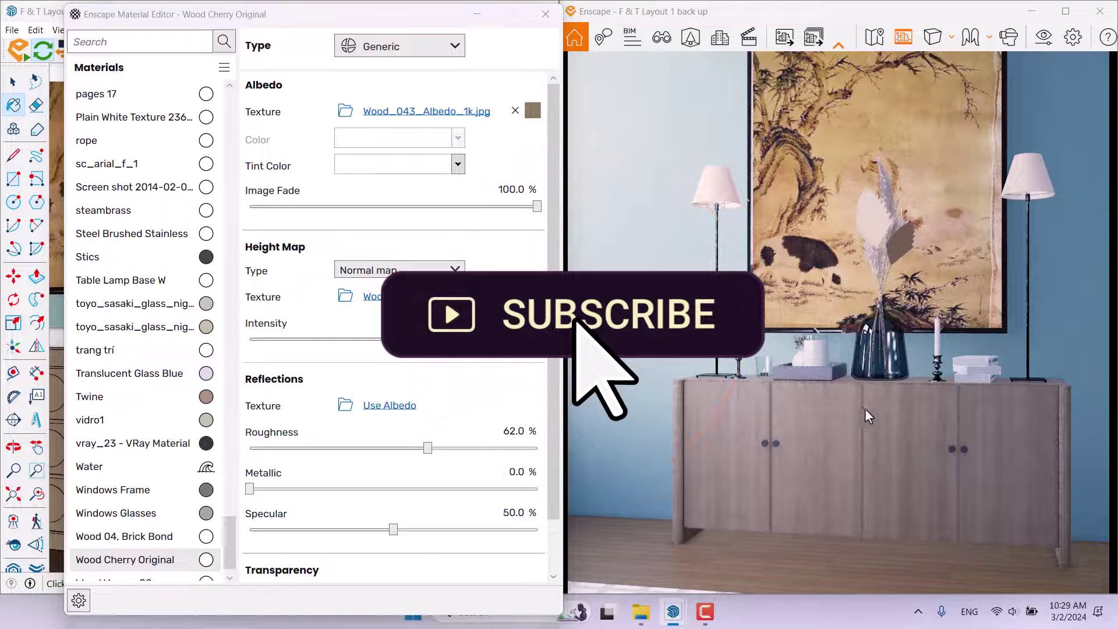
Try lower roughness values on the sideboard's wood material and set it to 12 %
left_click(428, 448)
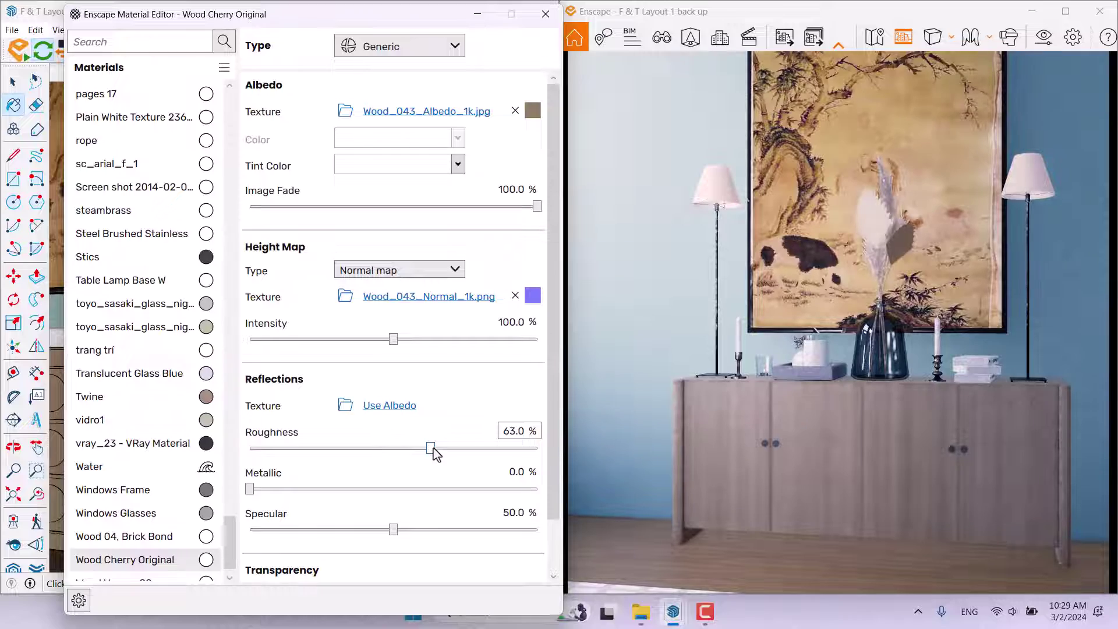
left_click_drag(435, 454, 289, 453)
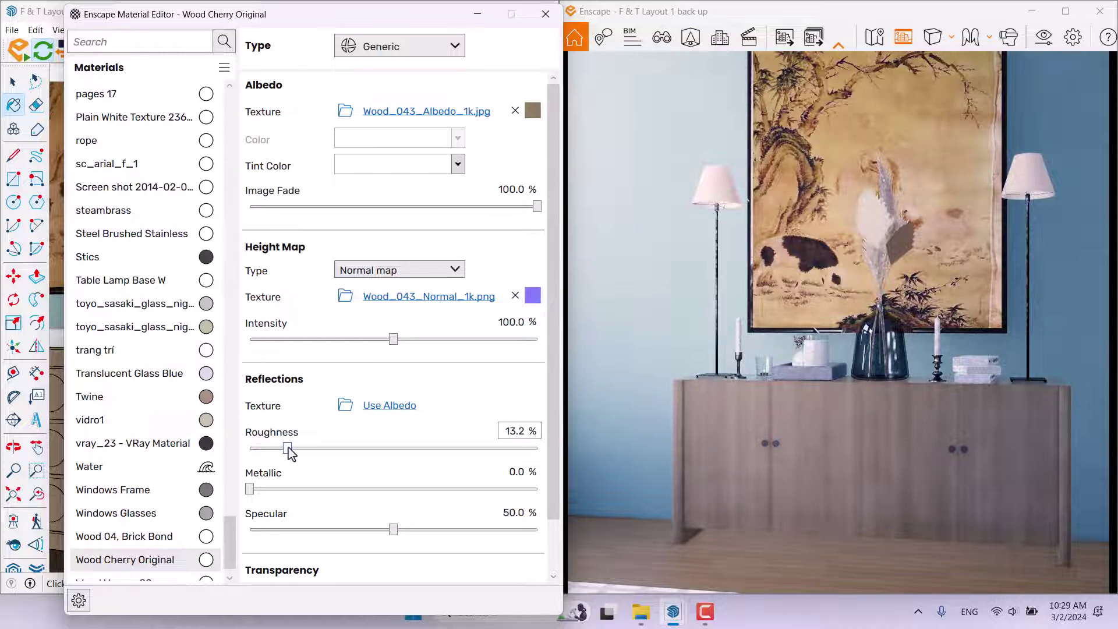
double_click(519, 436)
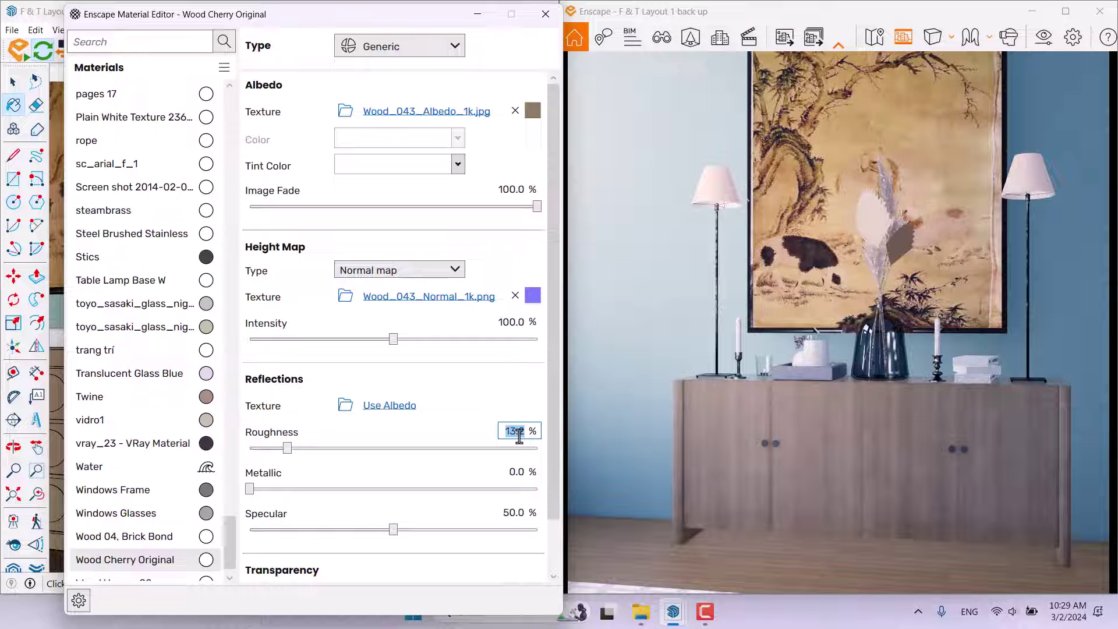
type("12")
key("Return")
Set the sideboard wood's normal map intensity to 126 % and its metallic value to 7 %
double_click(501, 322)
type("1")
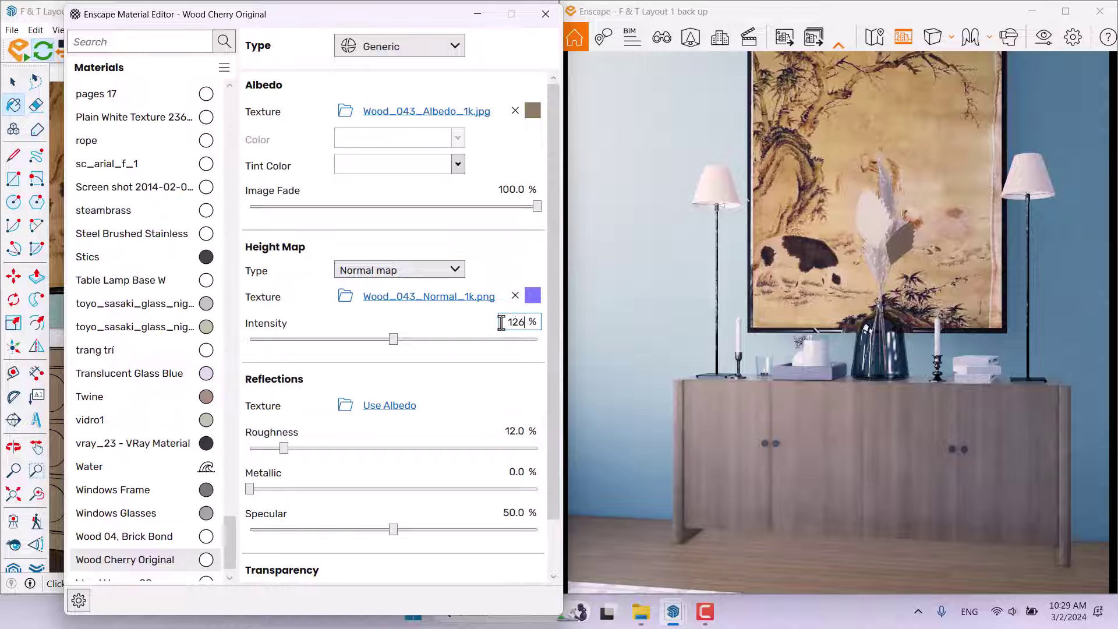
type("26")
key("Return")
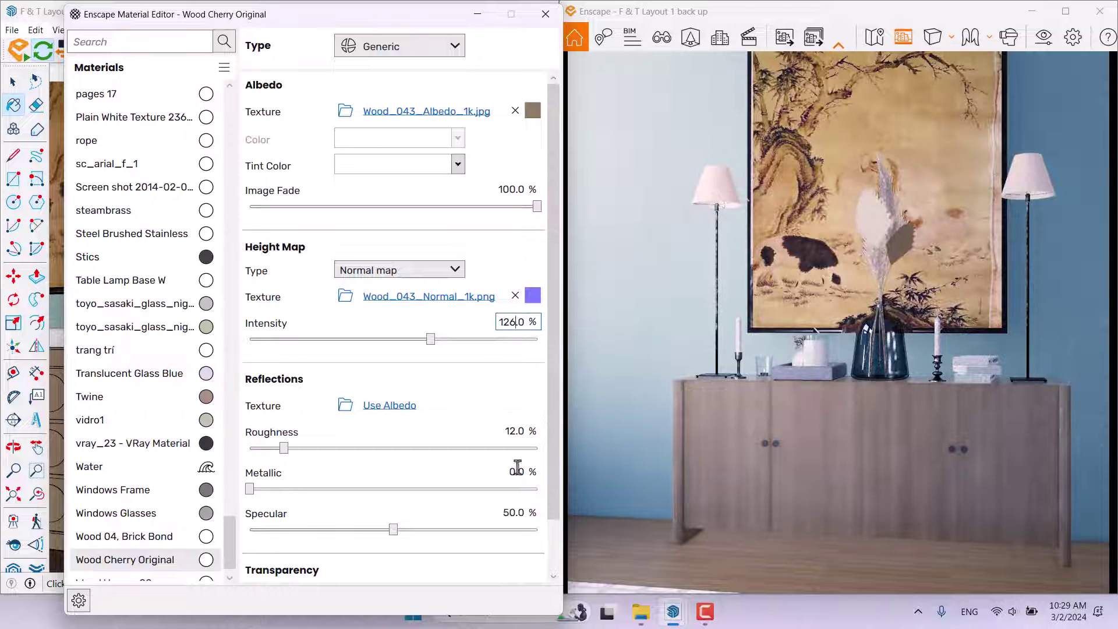
left_click(516, 475)
type("7")
key("Return")
Set the sideboard wood's roughness to 21 % and its specular value to 54 %
double_click(508, 432)
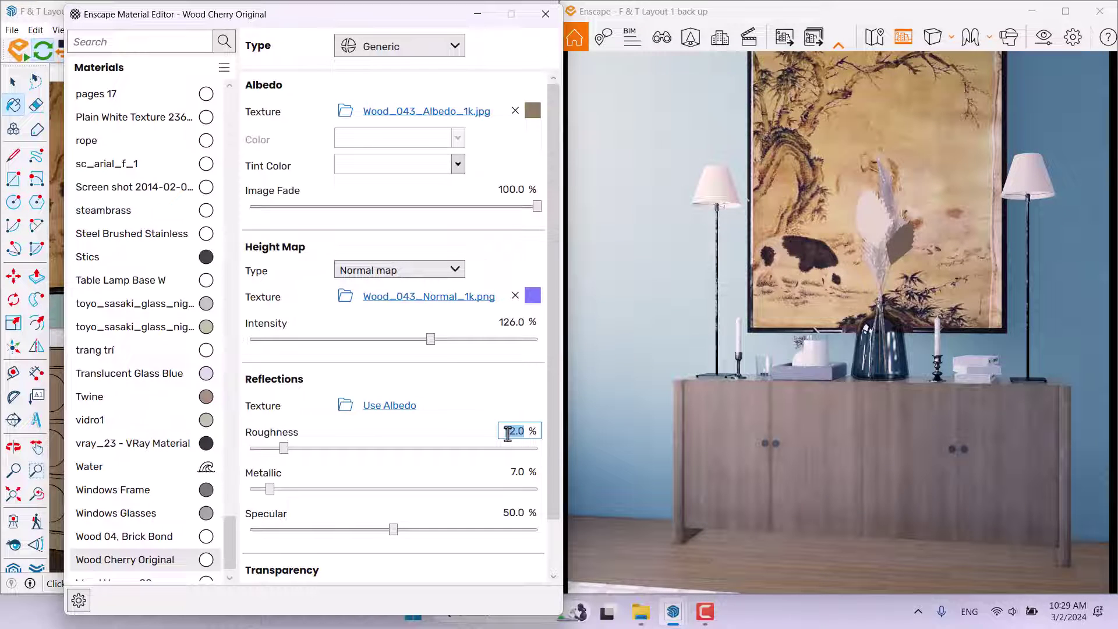
key("Return")
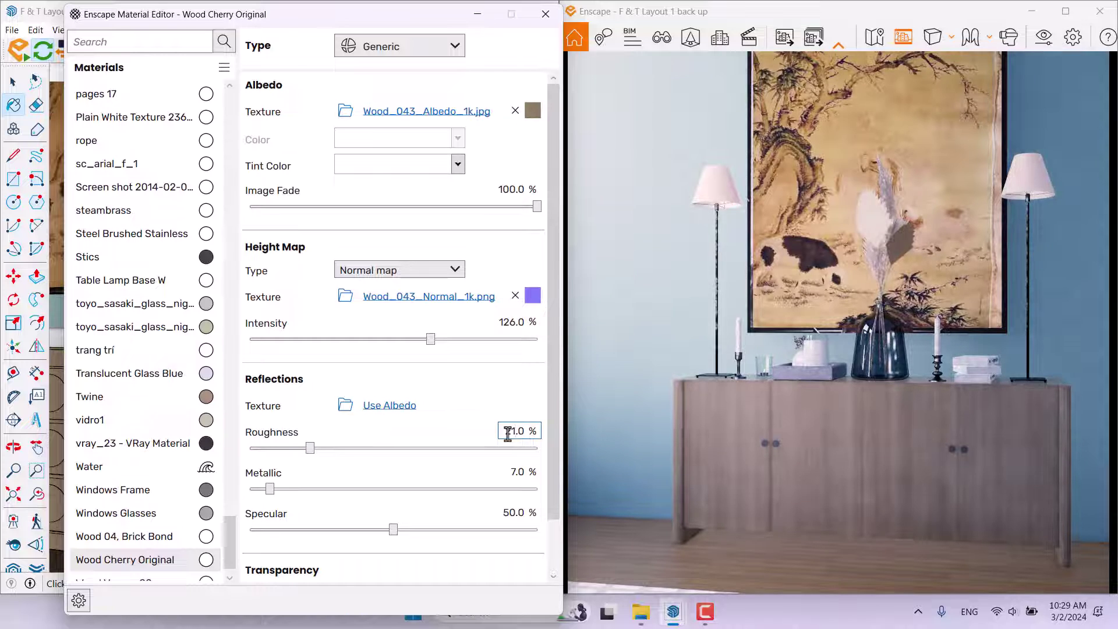
double_click(517, 513)
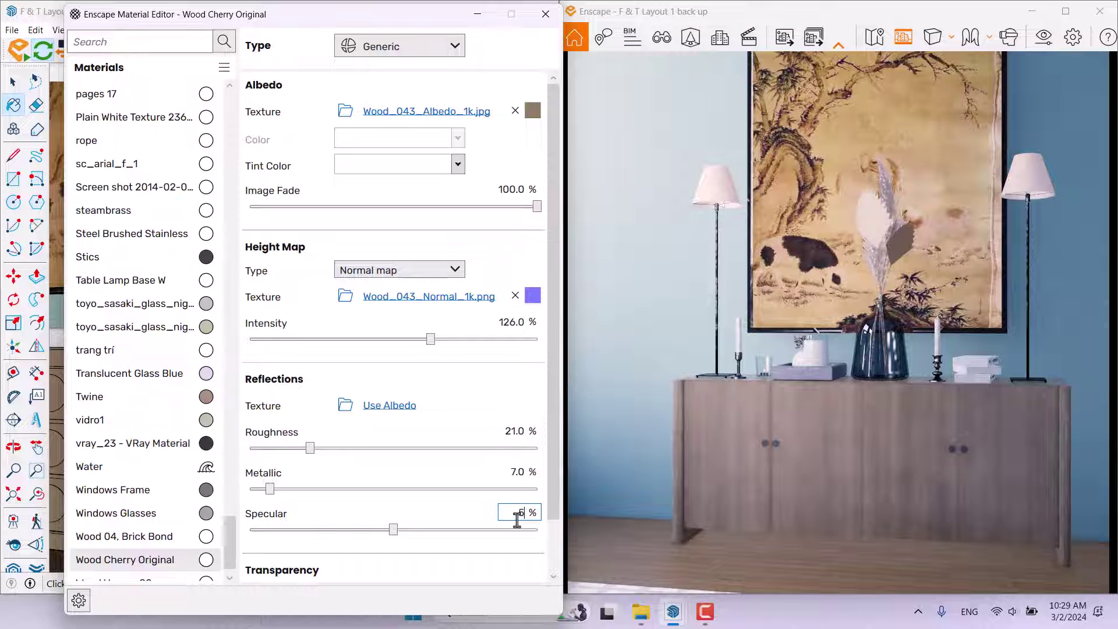
type("54")
key("Return")
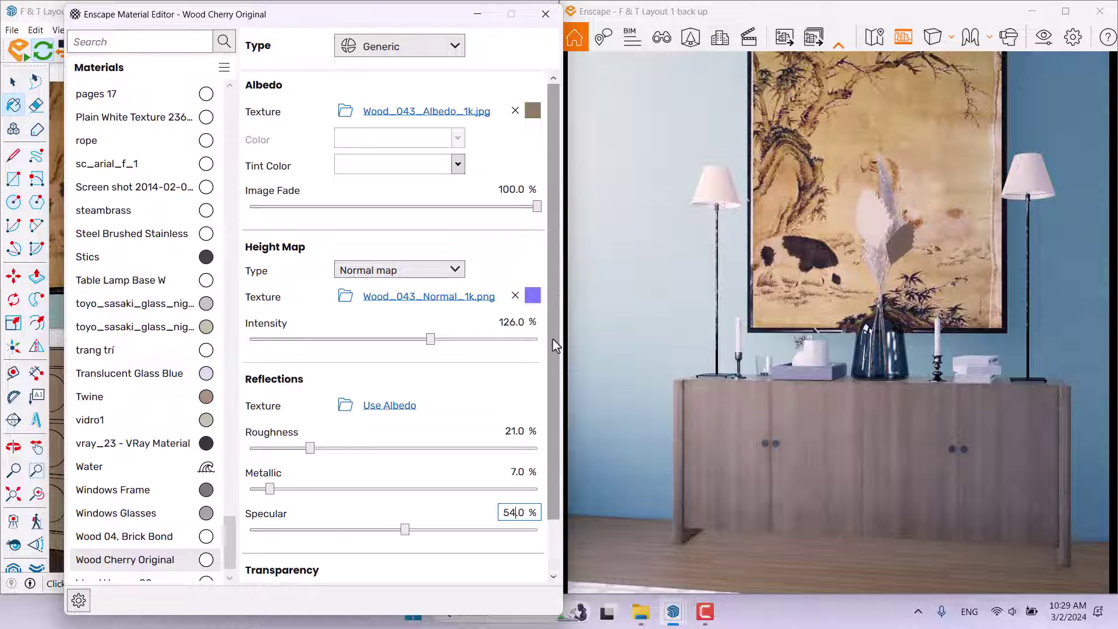
Sample the wall's blue-green paint in the model to load its material for editing
mouse_move(396, 14)
left_mouse_down()
mouse_move(456, 187)
mouse_move(342, 435)
left_mouse_up()
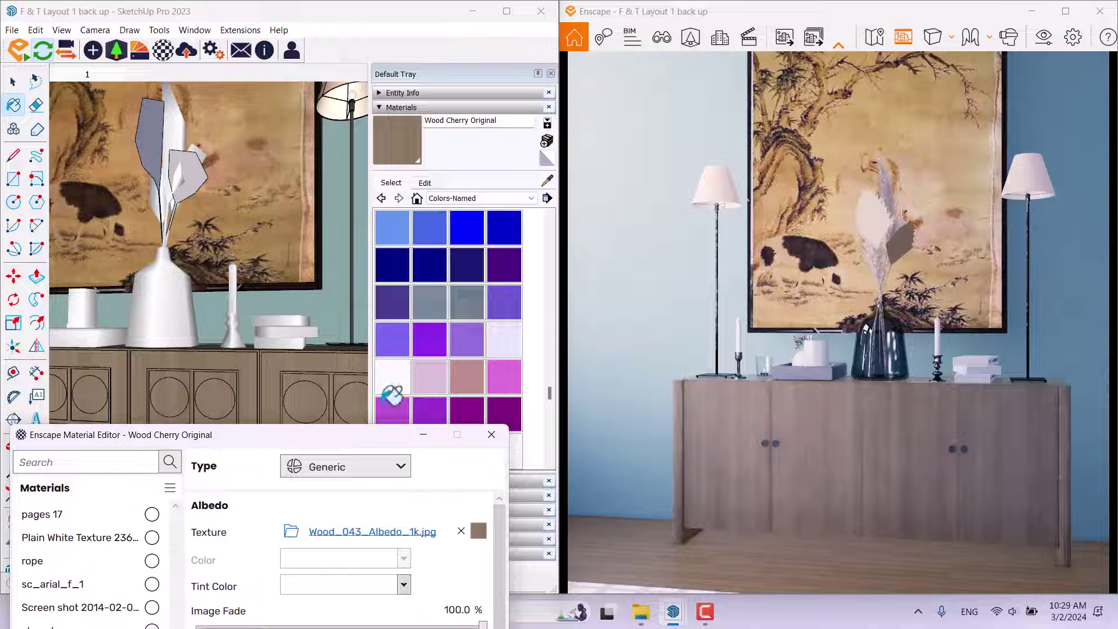
left_click(547, 180)
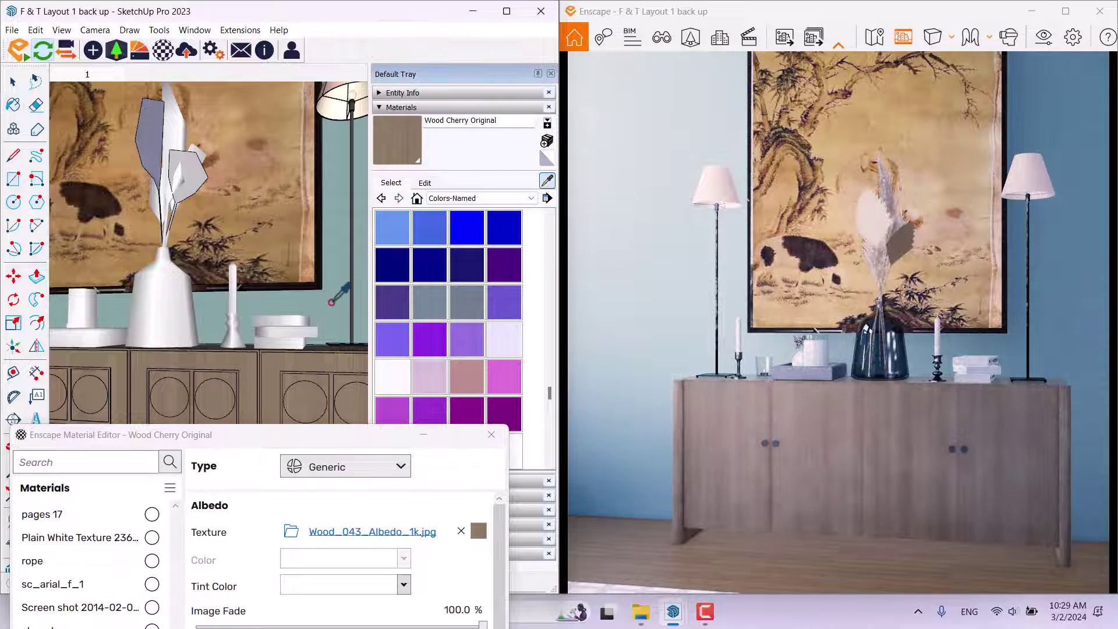
left_click(331, 302)
left_click_drag(322, 436, 356, 109)
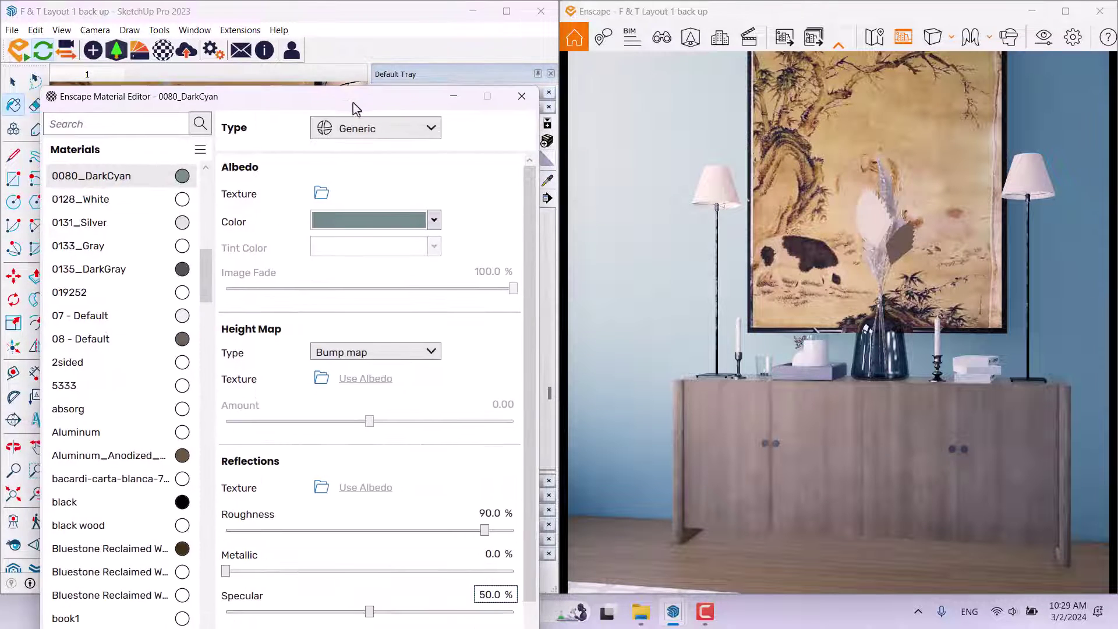
Try gray and near-white albedo colors on the wall material and settle on tan
left_click(433, 221)
left_click(358, 292)
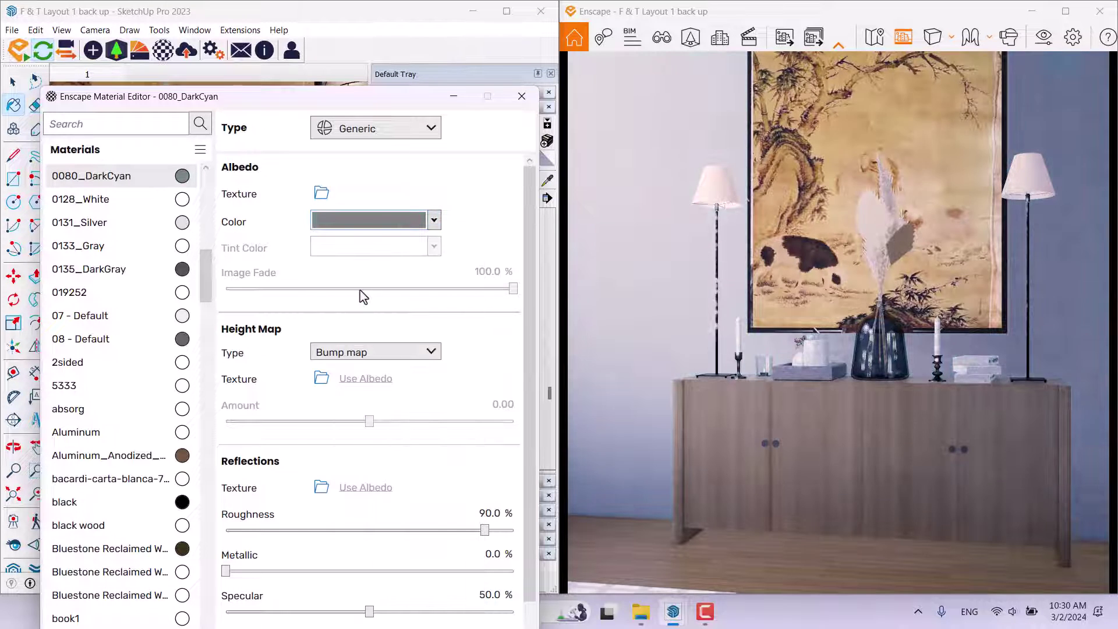
left_click(433, 221)
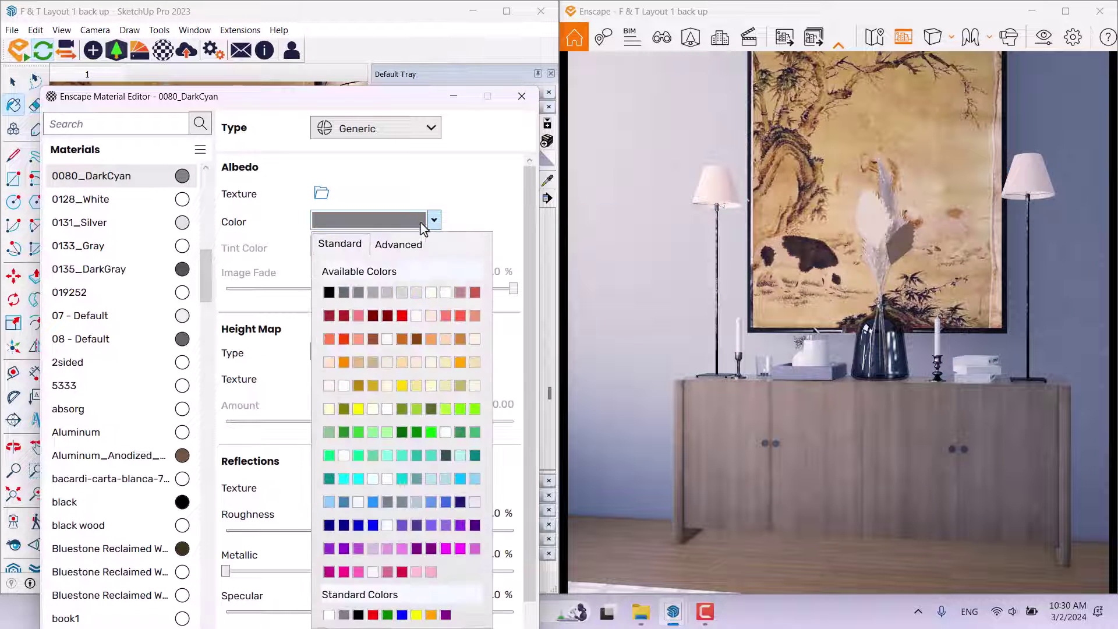
left_click(431, 292)
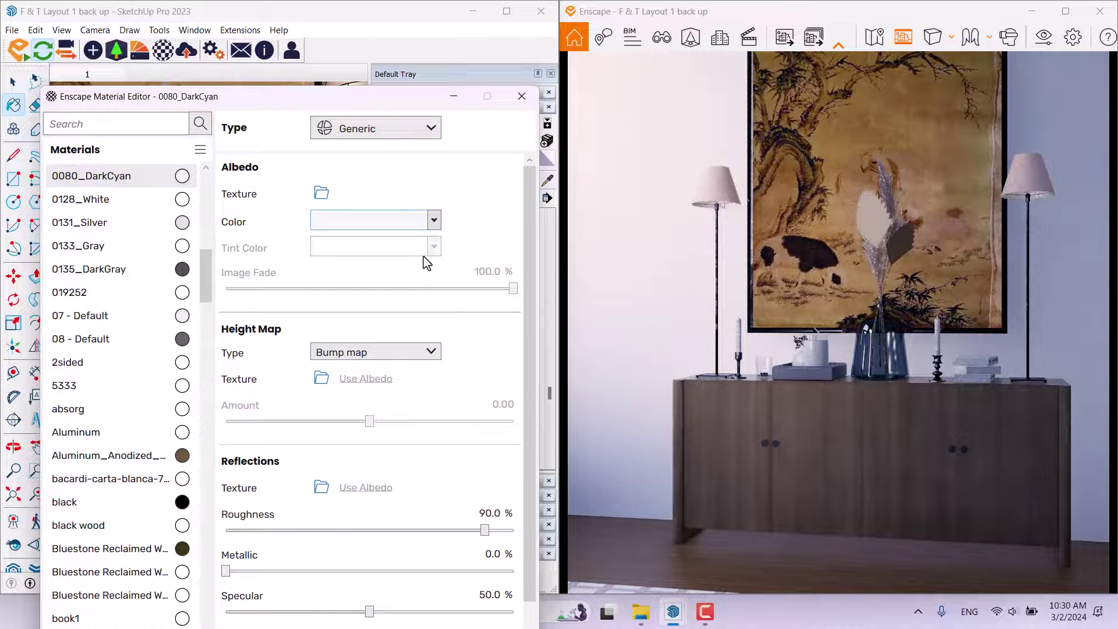
left_click(433, 220)
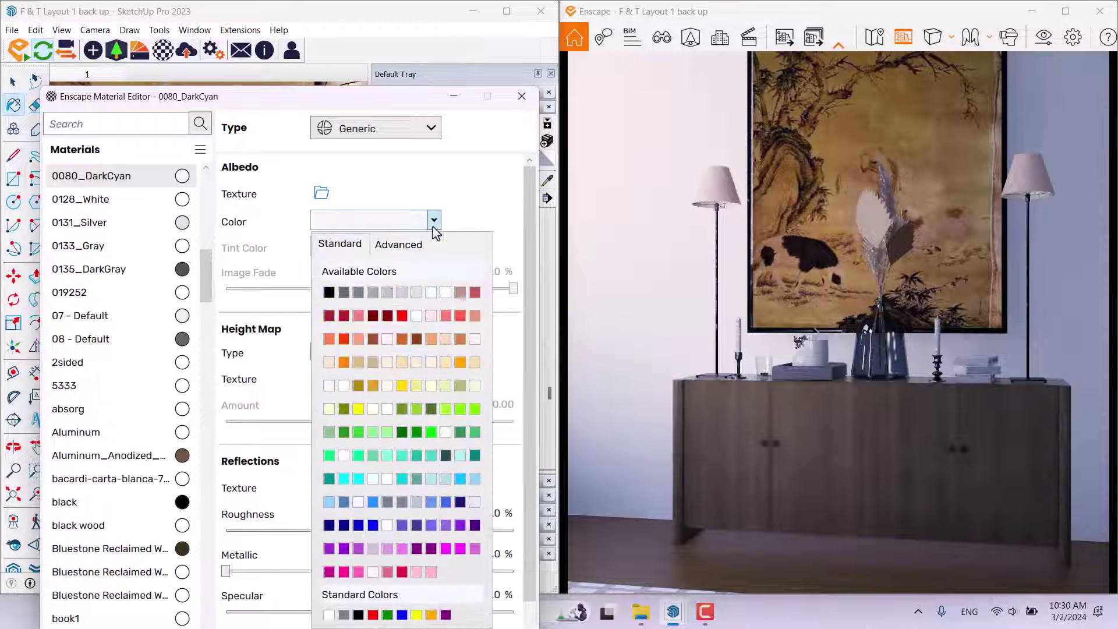
left_click(373, 362)
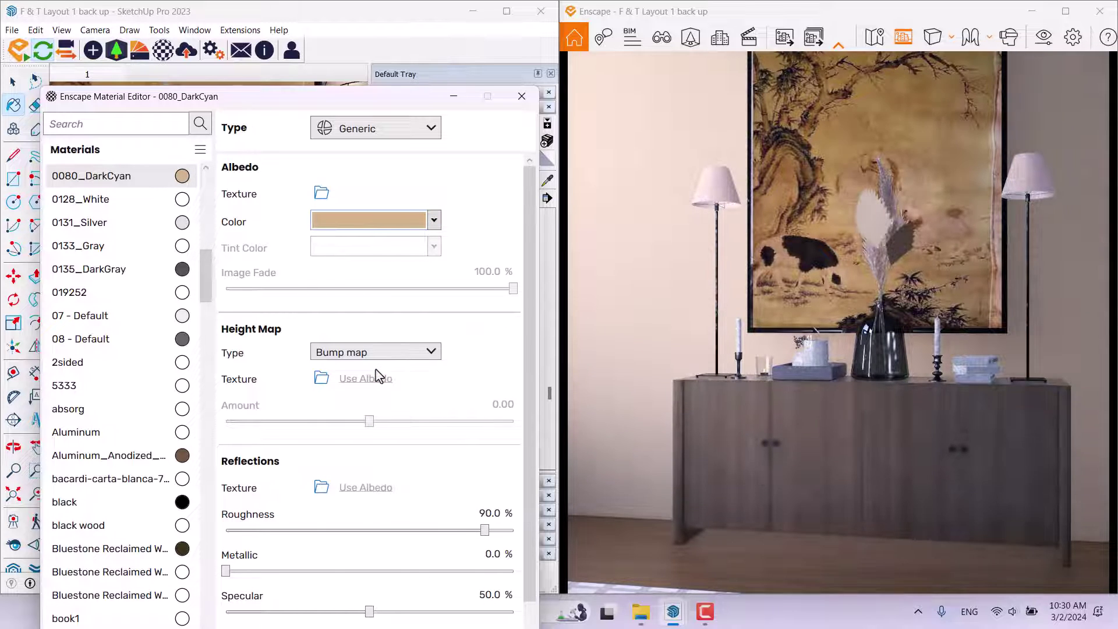
Try a medium gray albedo color on the wall material and settle on a darker gray
left_click(426, 221)
left_click(355, 289)
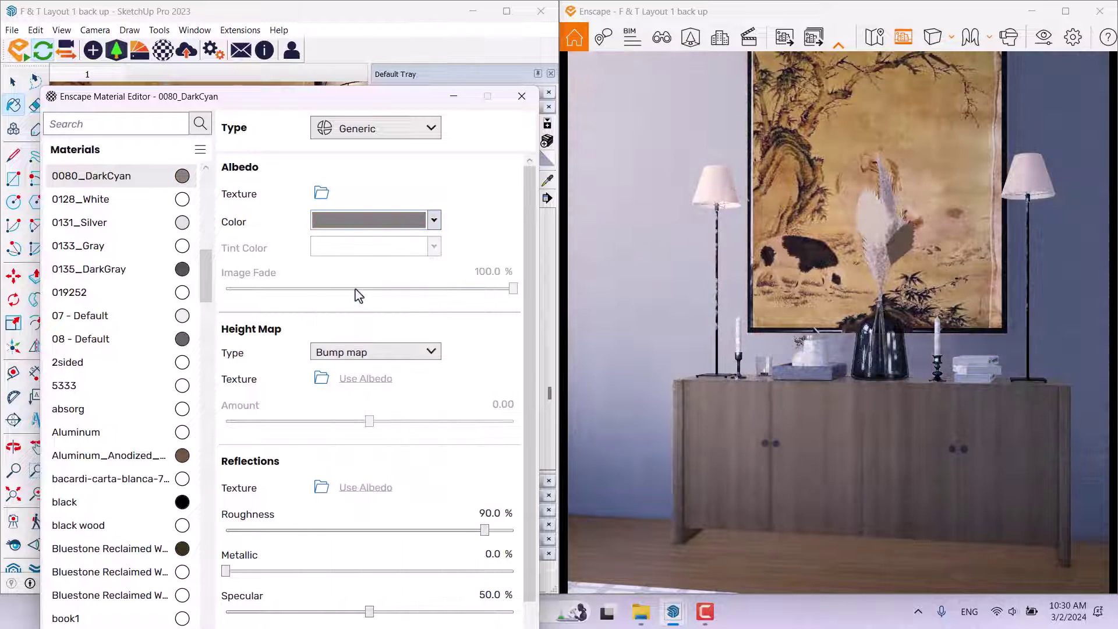
left_click(387, 226)
left_click(345, 291)
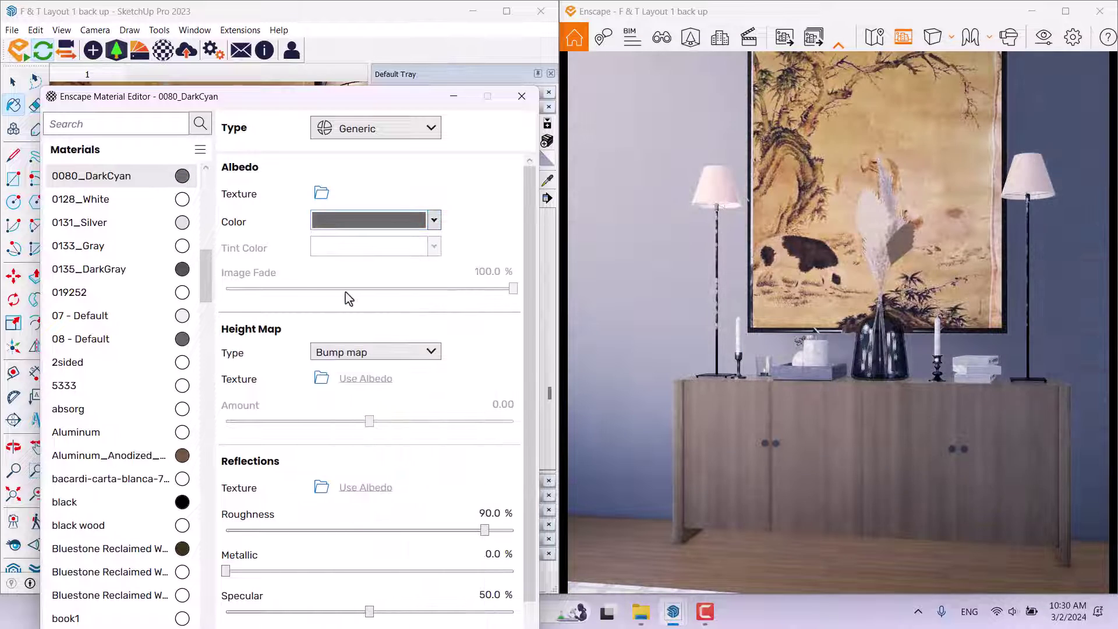
Reduce the wall material's roughness to 53.6 % and set its metallic value to 8 %
left_click_drag(405, 104, 394, 32)
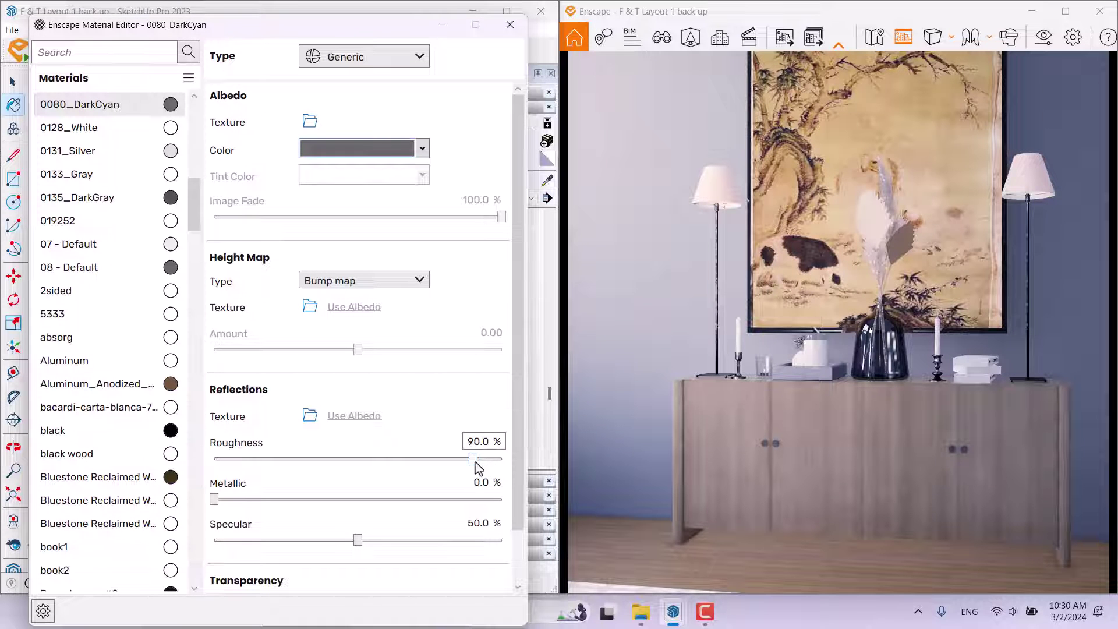
left_click_drag(478, 466, 423, 465)
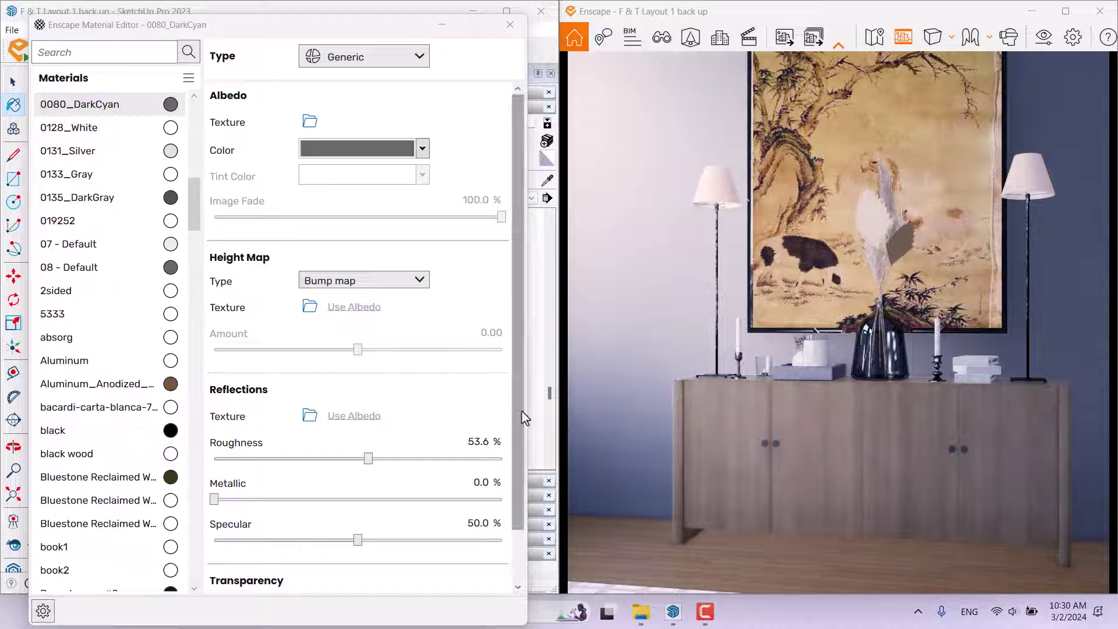
scroll(473, 406, "down", 1)
double_click(483, 434)
type("8")
key("Return")
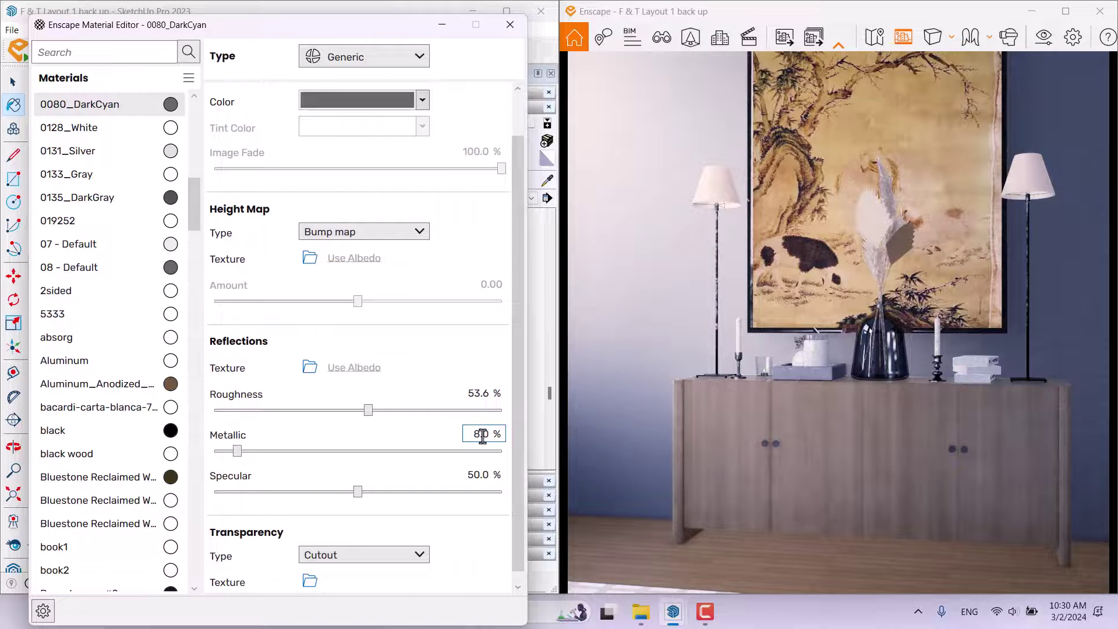
Set the wall material's specular value to 59 %
double_click(483, 475)
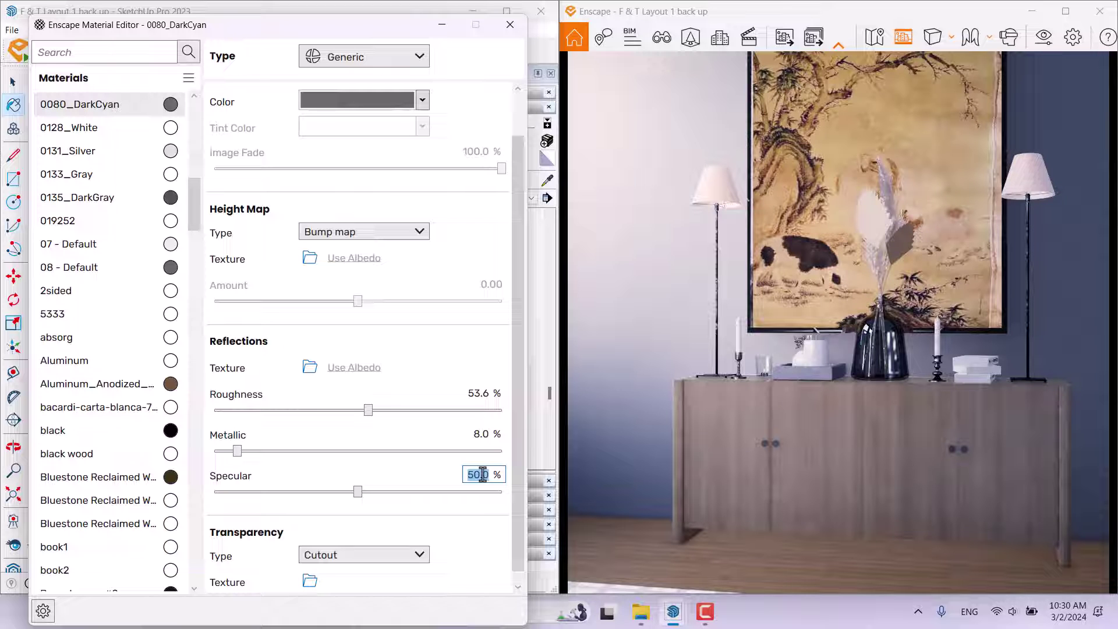
type("59")
key("Return")
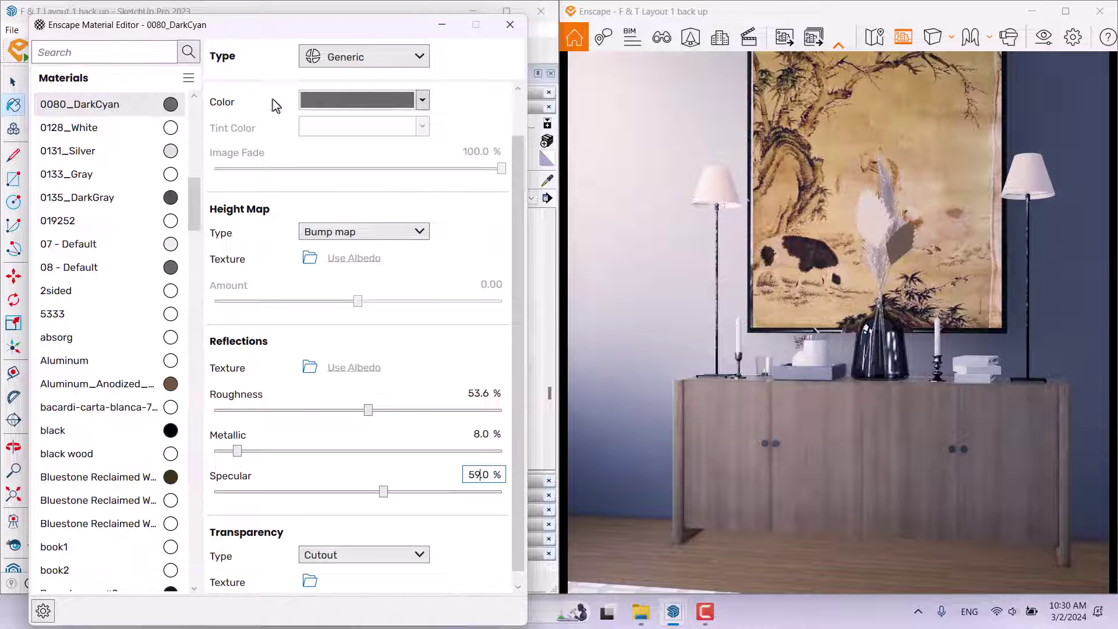
Sample the wood floor in front of the sideboard in the model to load its material for editing
left_click_drag(317, 25, 281, 551)
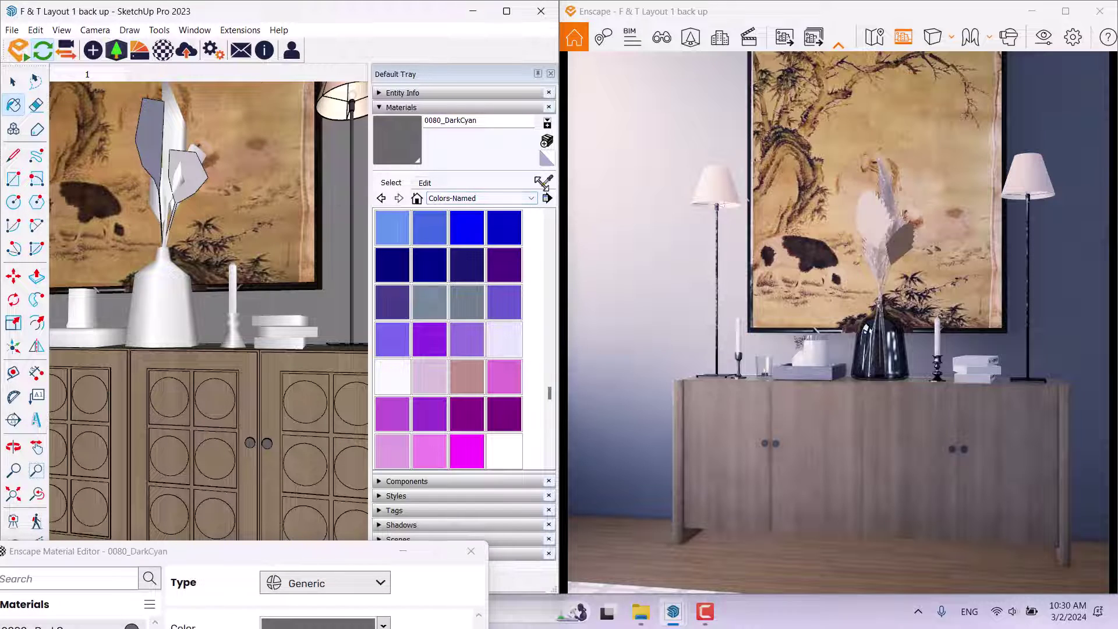
mouse_move(310, 326)
middle_mouse_down()
mouse_move(310, 296)
mouse_move(274, 374)
mouse_move(280, 394)
middle_mouse_up()
key("b")
left_click(199, 440, "alt")
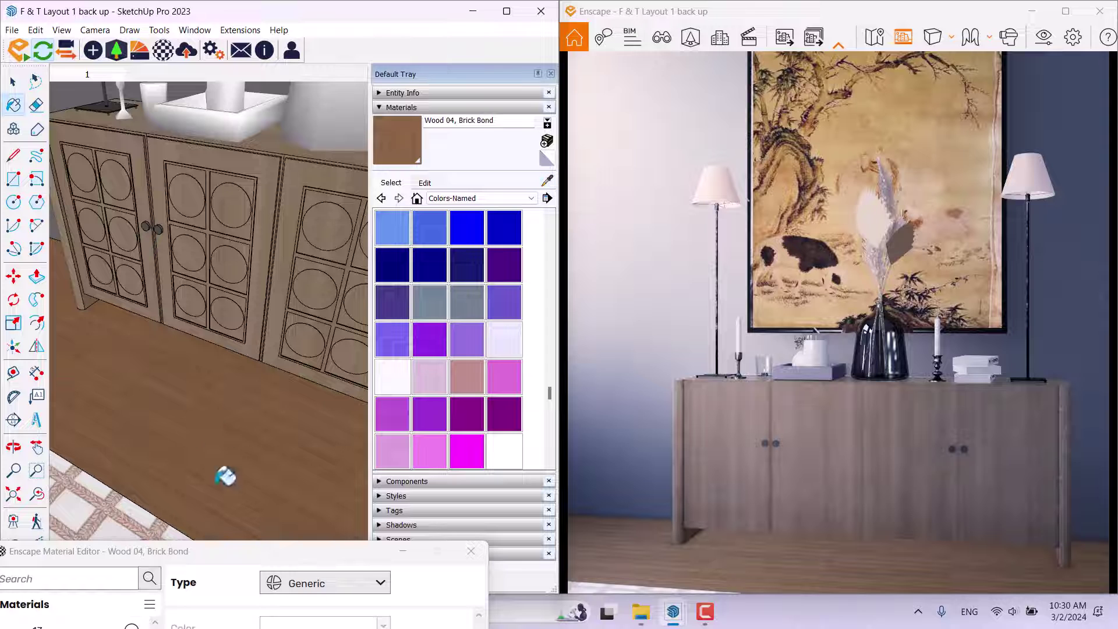
left_click_drag(215, 559, 208, 95)
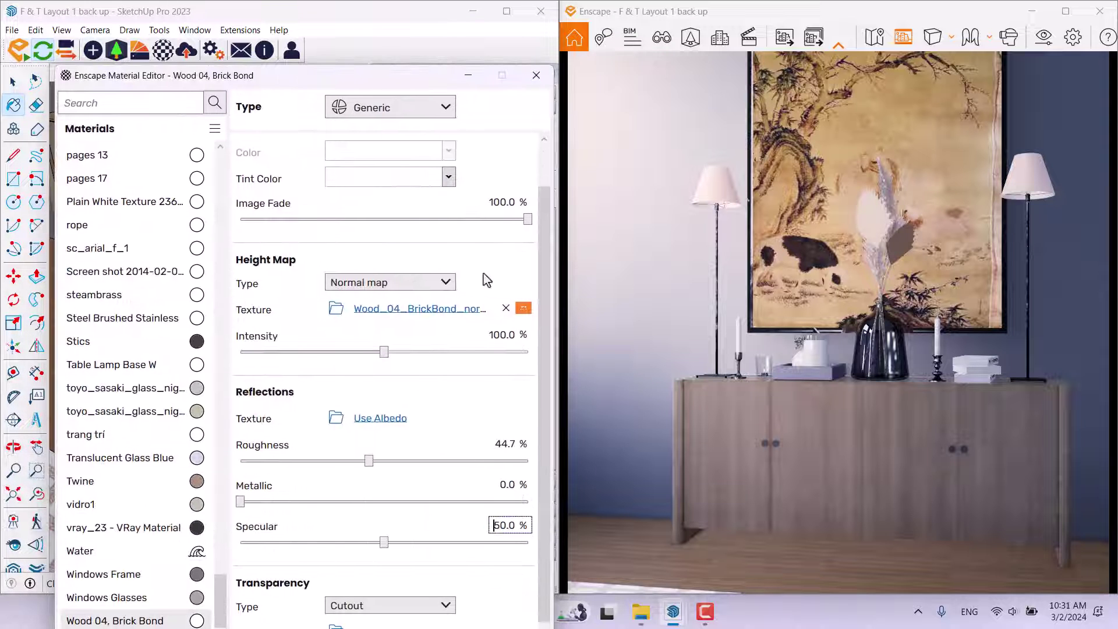
Replace the floor material with Wood 06, Chevron from the Wood category of the Enscape material library
left_click(196, 622)
left_click(230, 596)
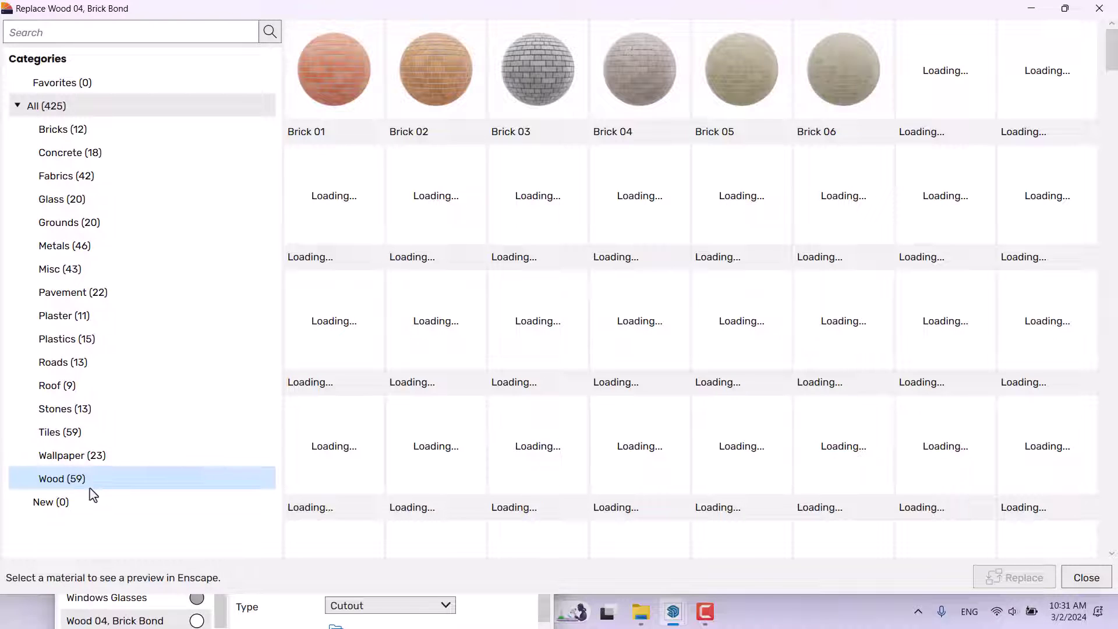
left_click(90, 483)
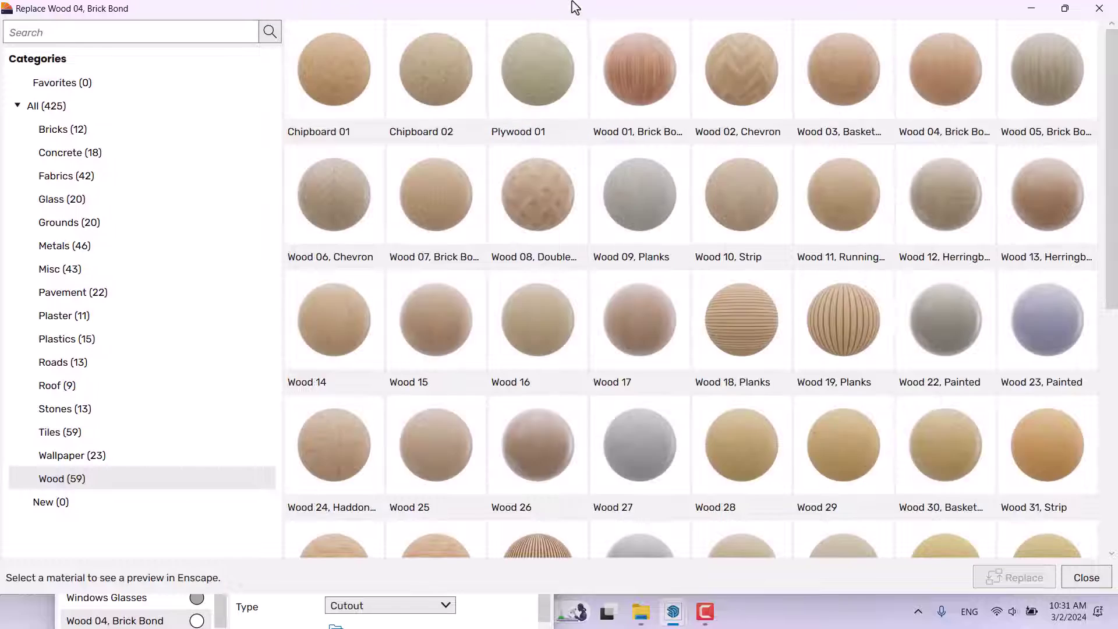
left_click(373, 224)
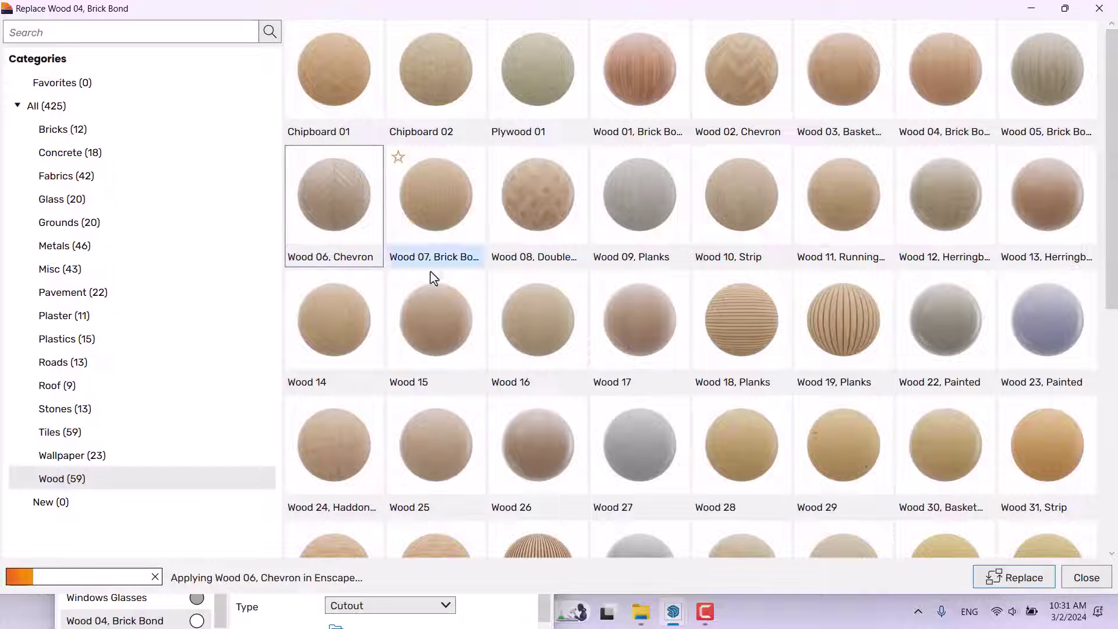
left_click(1010, 579)
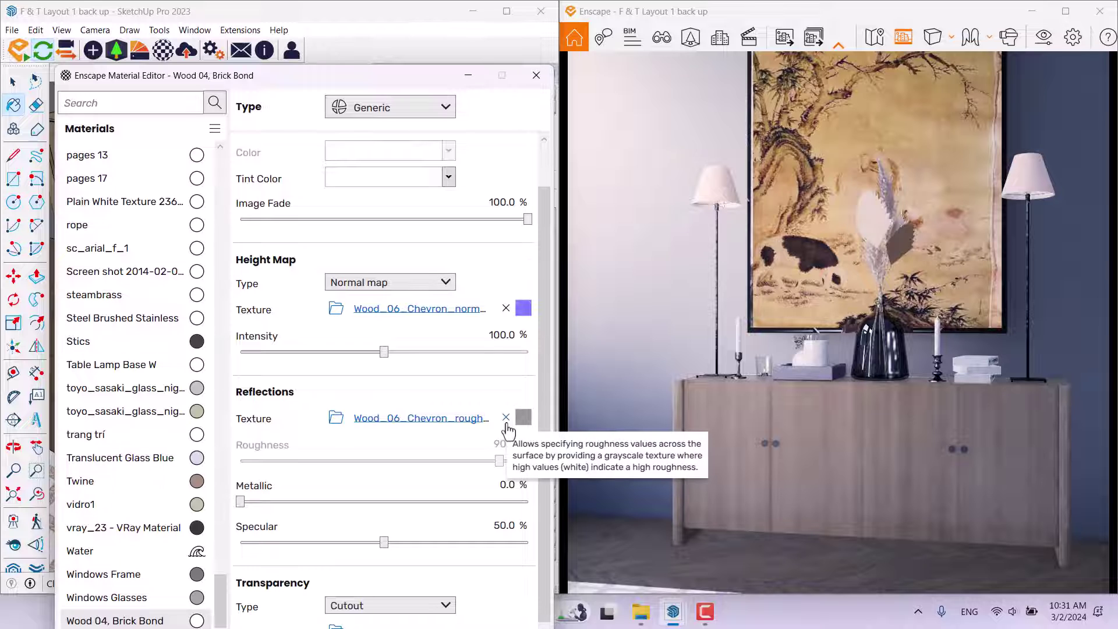
Remove the floor material's roughness texture, set its roughness to 11 % and close the material editor
left_click(506, 420)
left_click(510, 446)
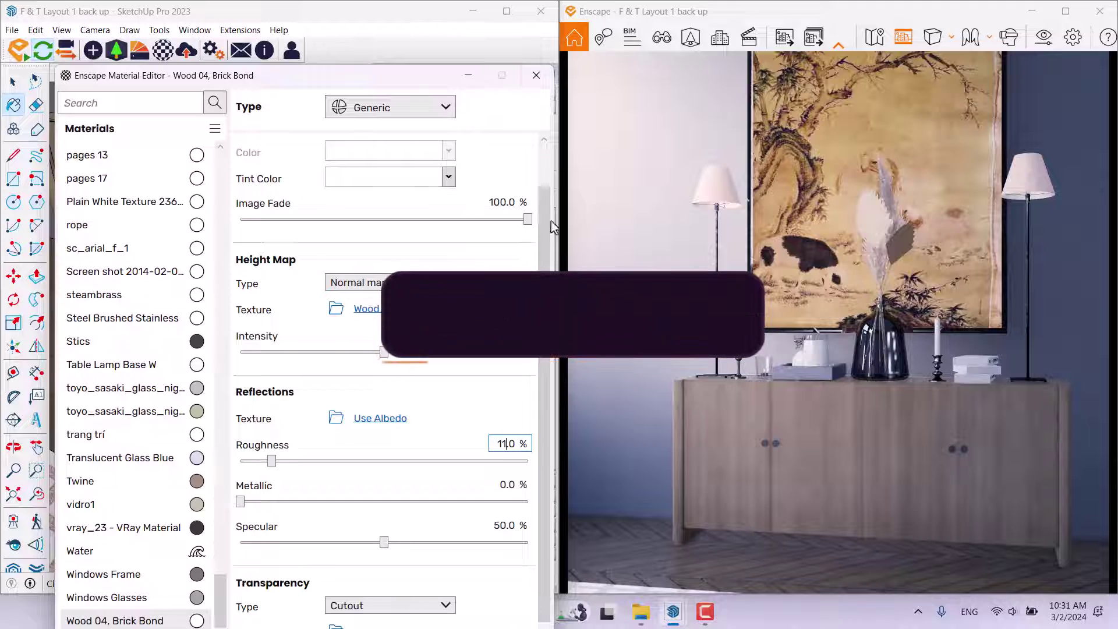
left_click(537, 75)
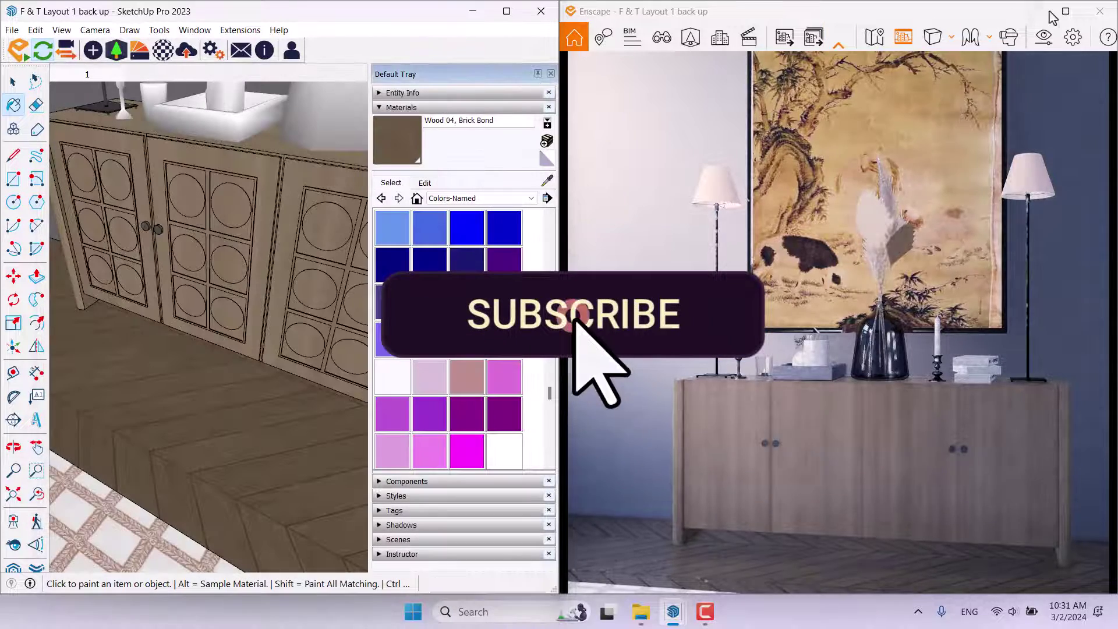
Open the asset library in the enlarged Enscape view, browse Vegetation and switch to the Accessories category
left_click(1066, 12)
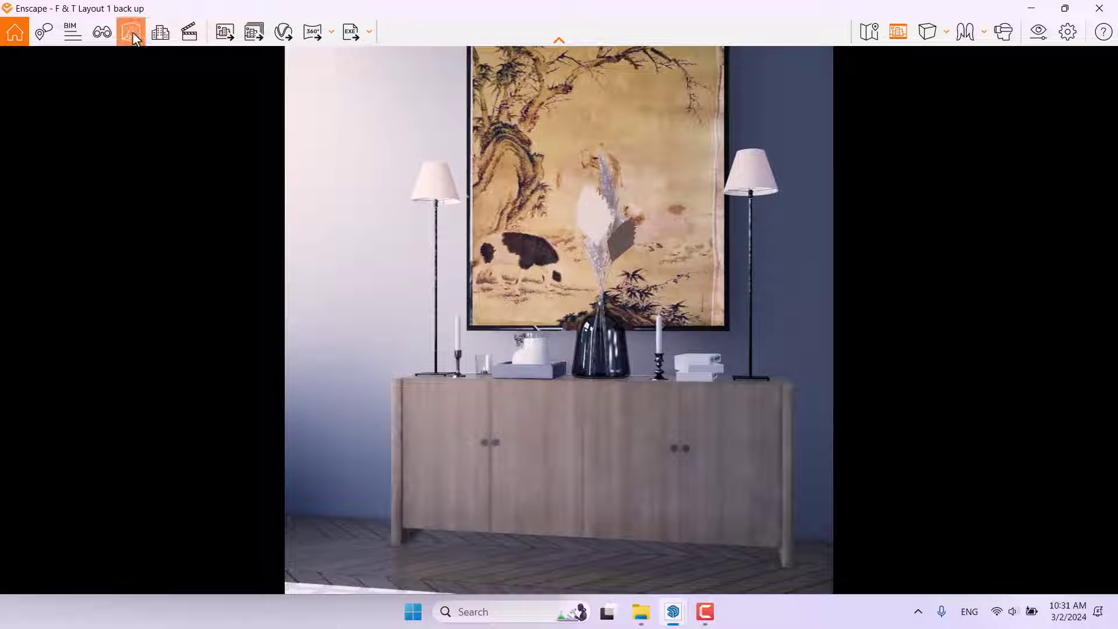
left_click(132, 31)
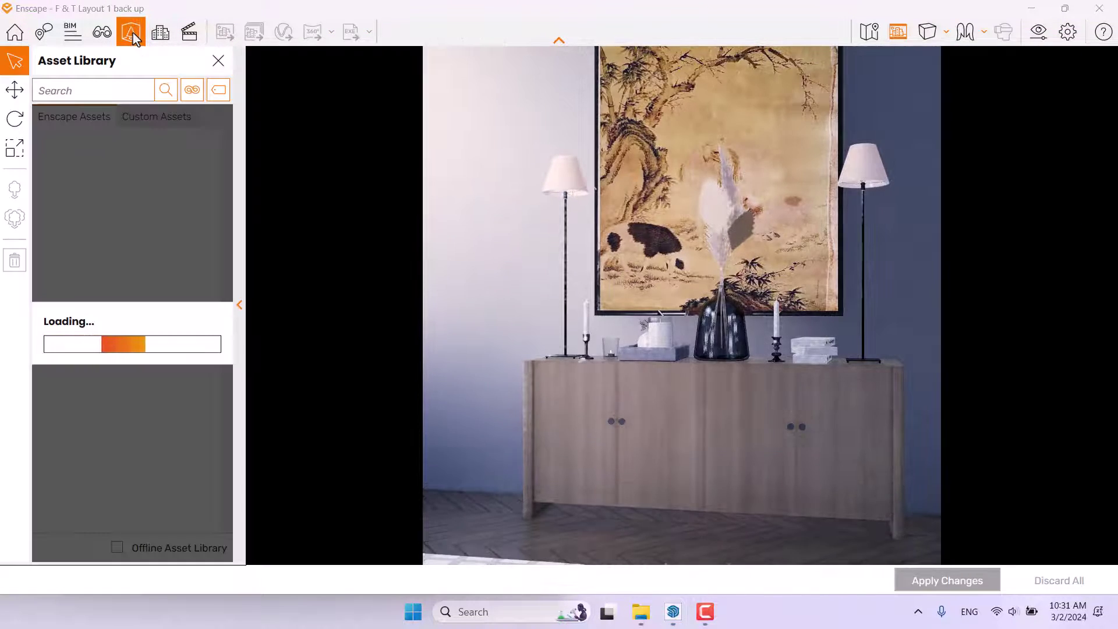
left_click(192, 91)
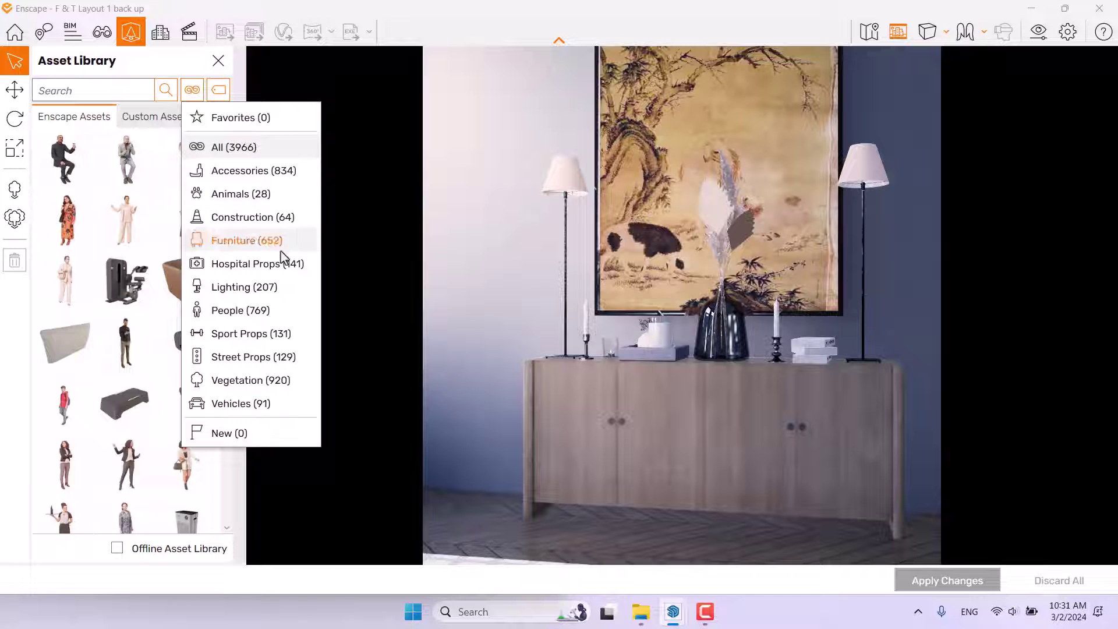
left_click(238, 381)
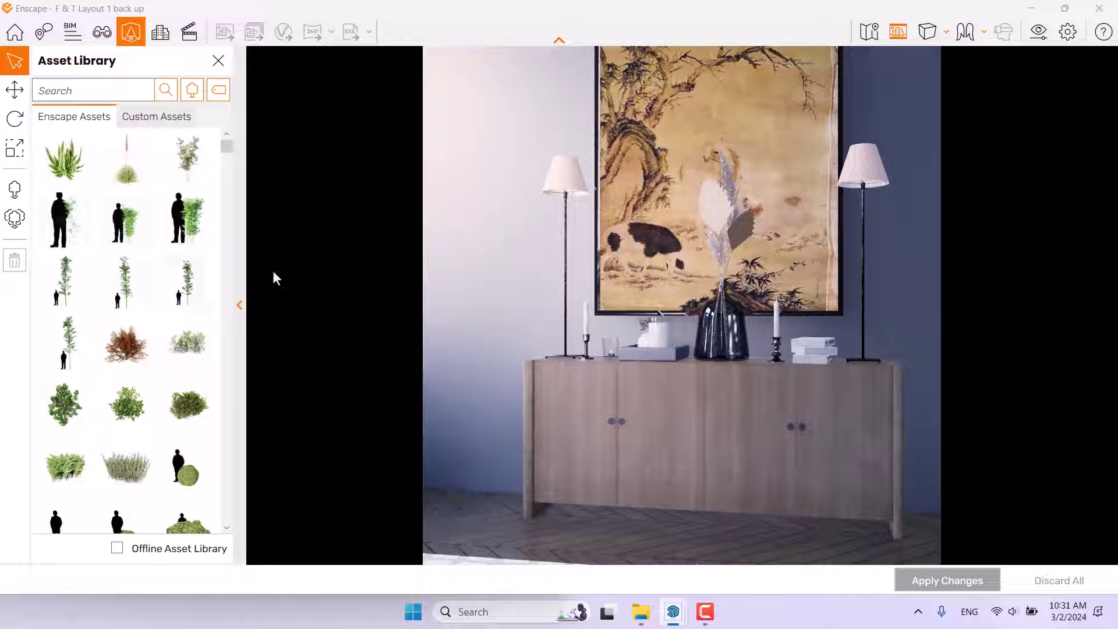
left_click(192, 89)
left_click(230, 172)
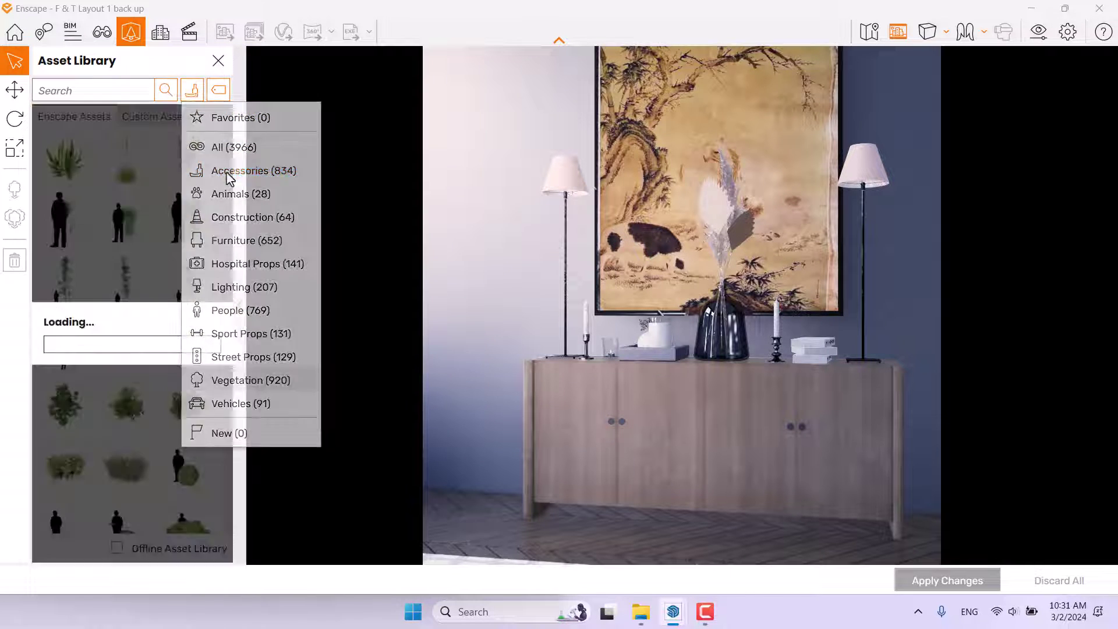
Search the accessories for "Flower" and replace that search with "Vase"
left_click(70, 91)
type("Flower")
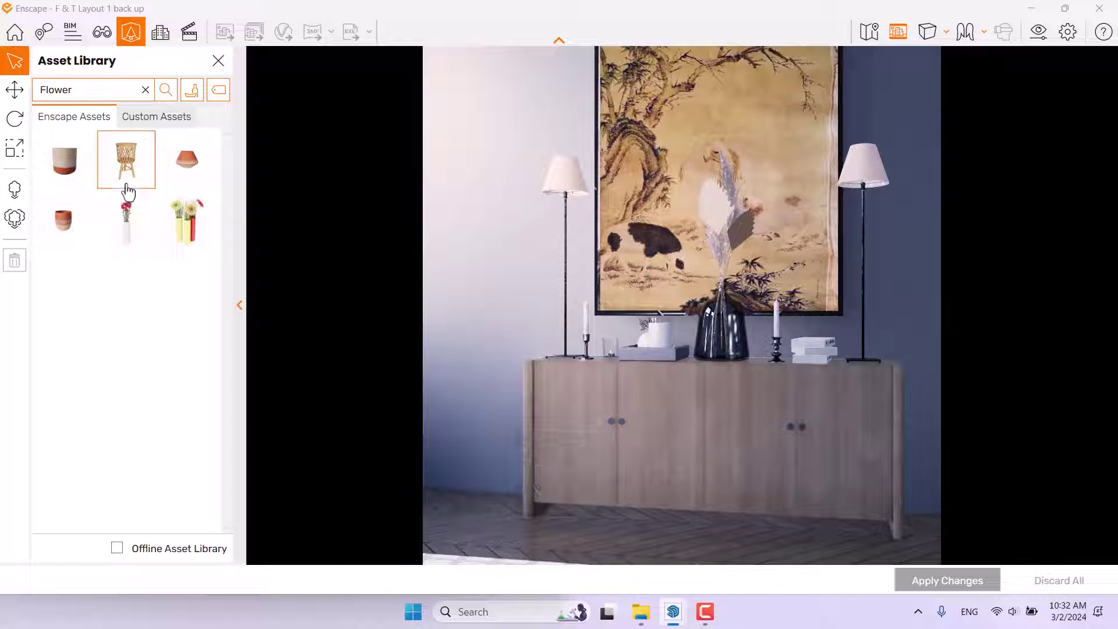
left_click_drag(99, 91, 2, 96)
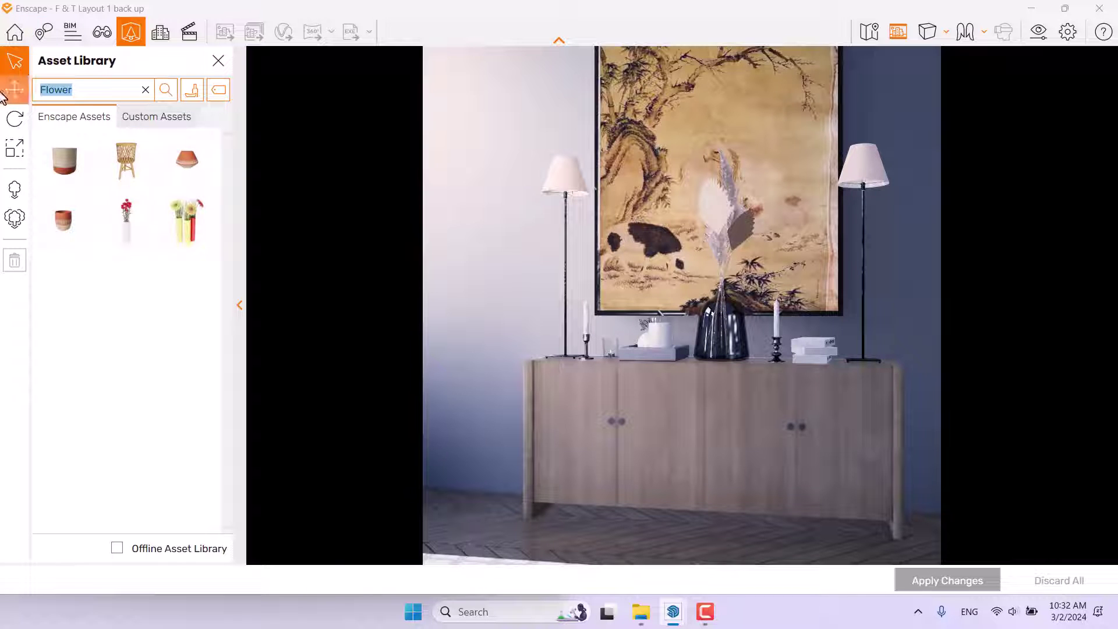
type("Vase")
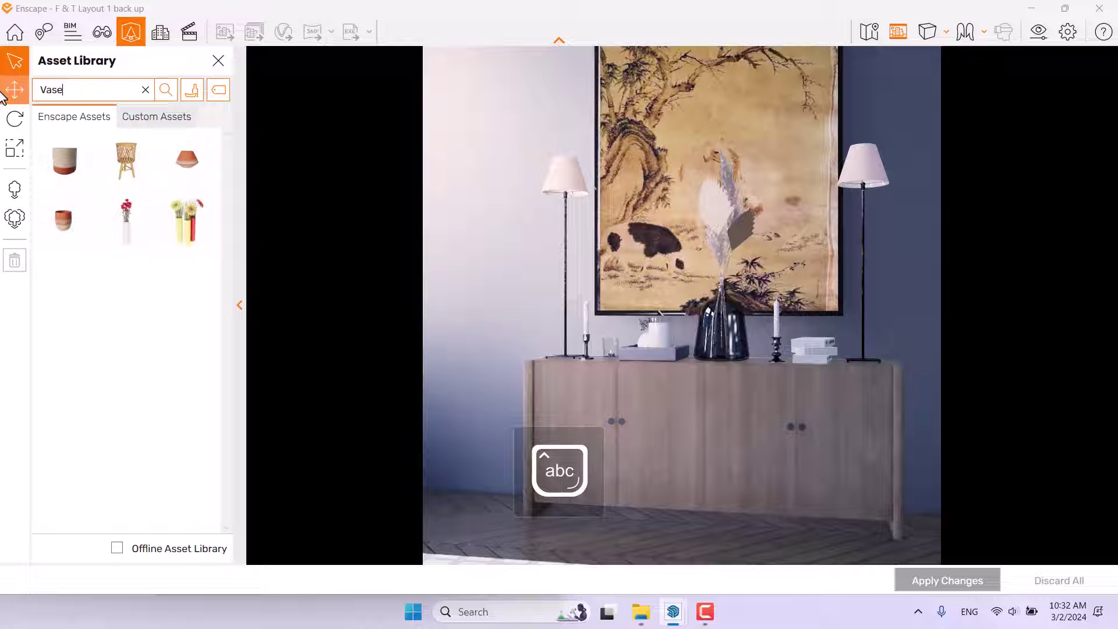
key("Return")
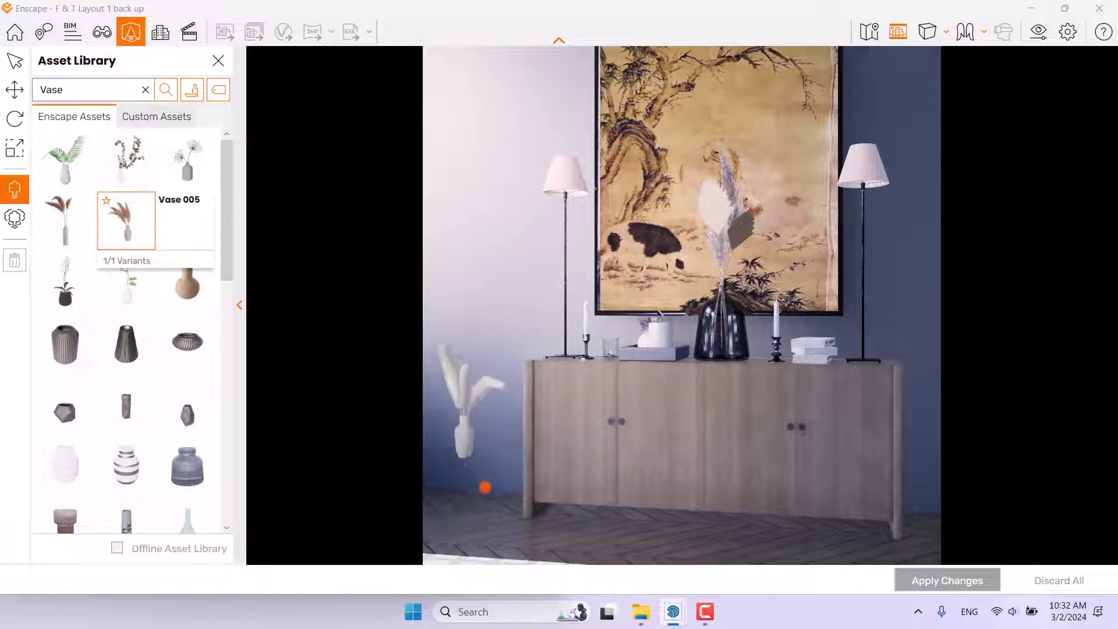
Place Vase 005 on the floor at the sideboard's left end, scale it up to floor-vase size and apply the changes
left_click(468, 505)
left_click(15, 66)
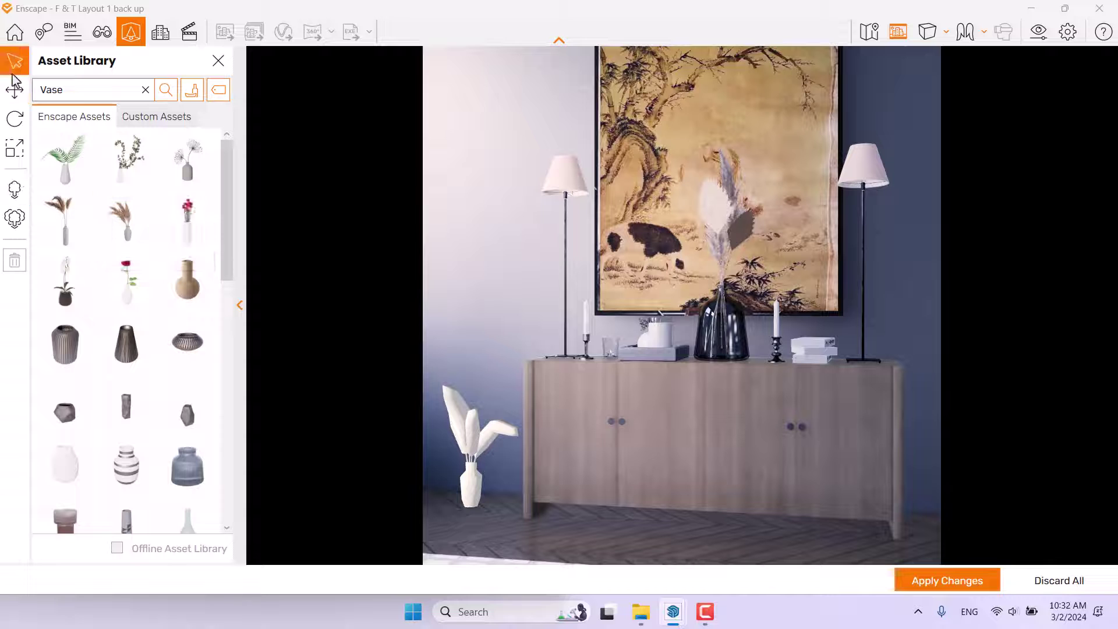
left_click(460, 437)
left_click(14, 147)
left_click_drag(476, 505, 471, 504)
left_click(938, 582)
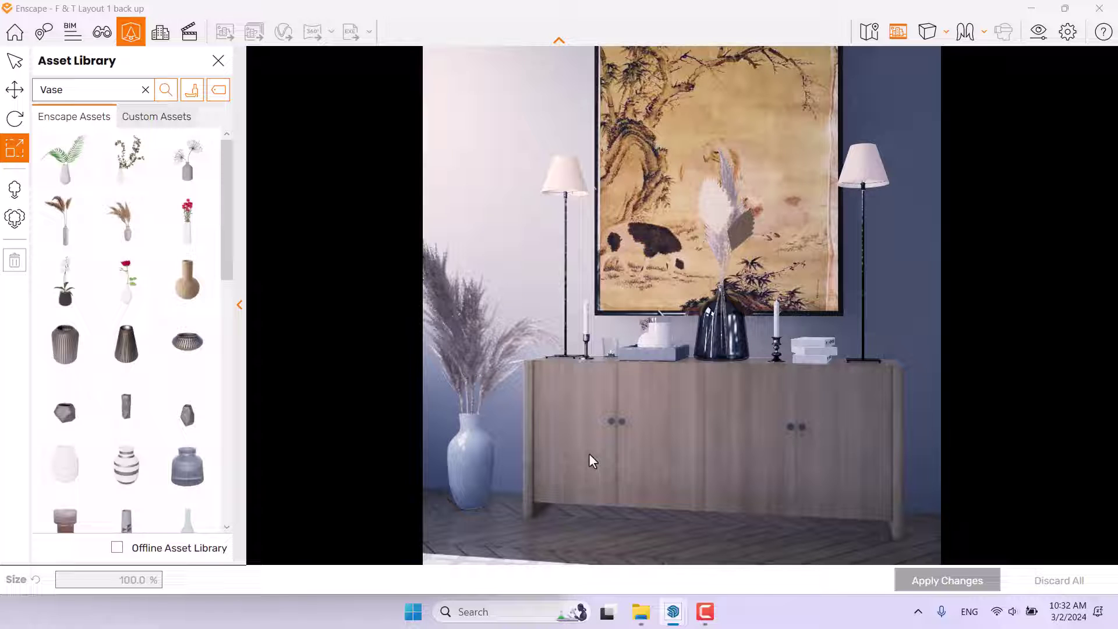
left_click(219, 60)
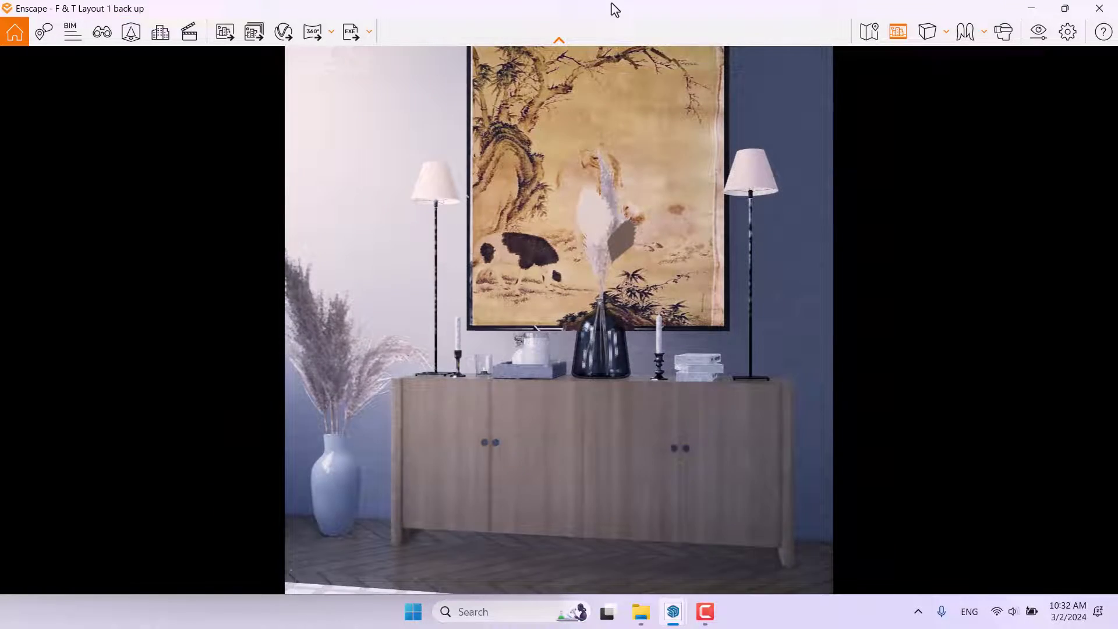
double_click(614, 9)
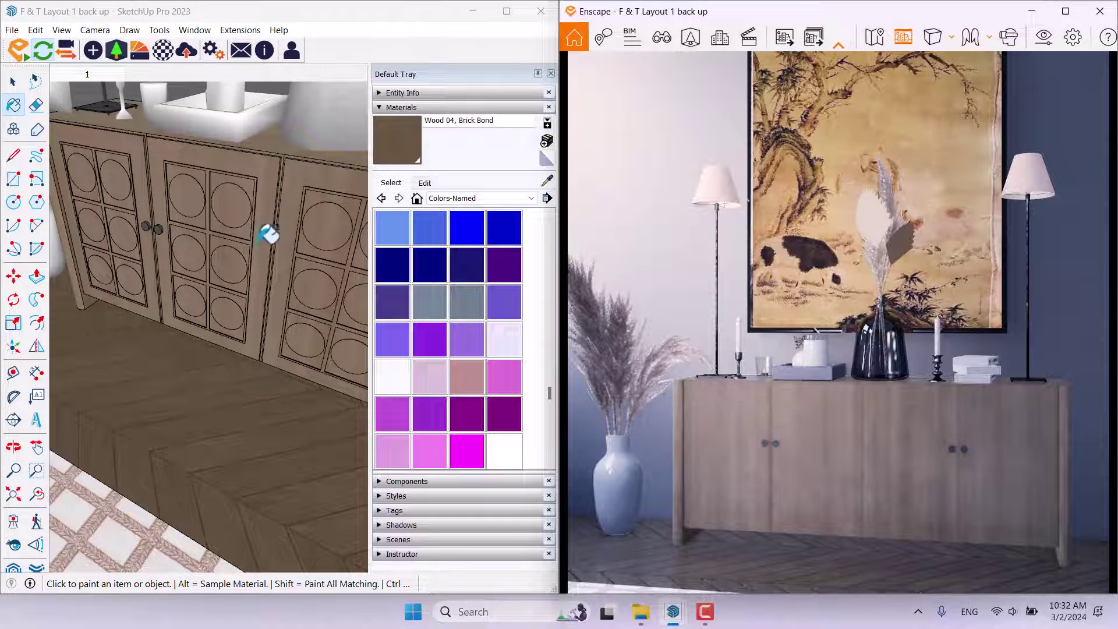
Sample the painting above the sideboard to load its material in the Enscape Material Editor
mouse_move(267, 231)
middle_mouse_down()
mouse_move(242, 324)
mouse_move(240, 207)
mouse_move(220, 195)
middle_mouse_up()
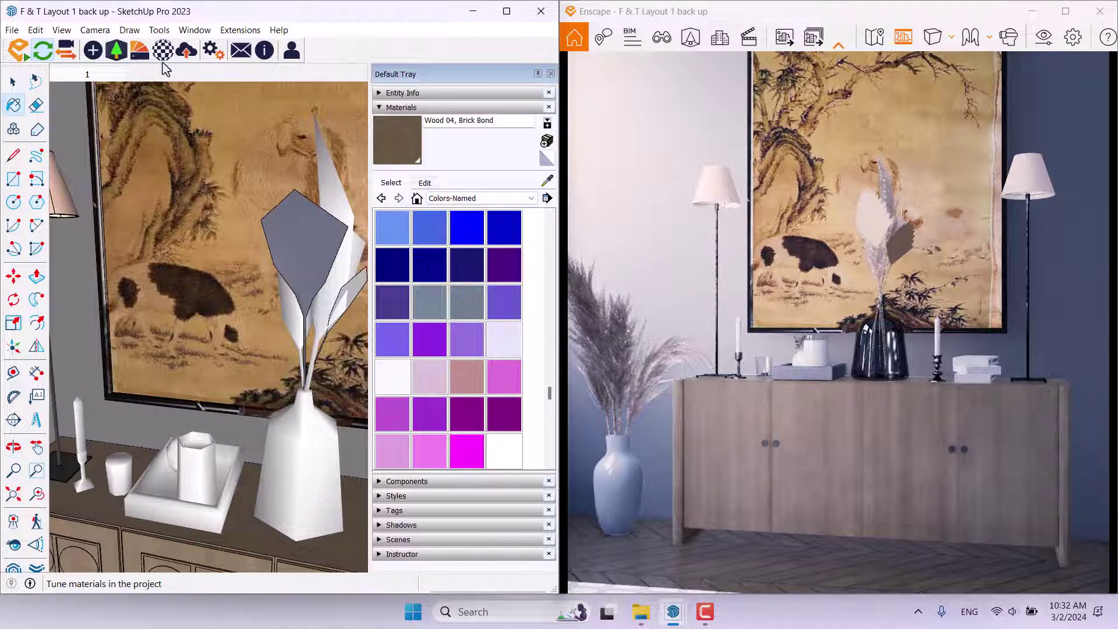
left_click(163, 50)
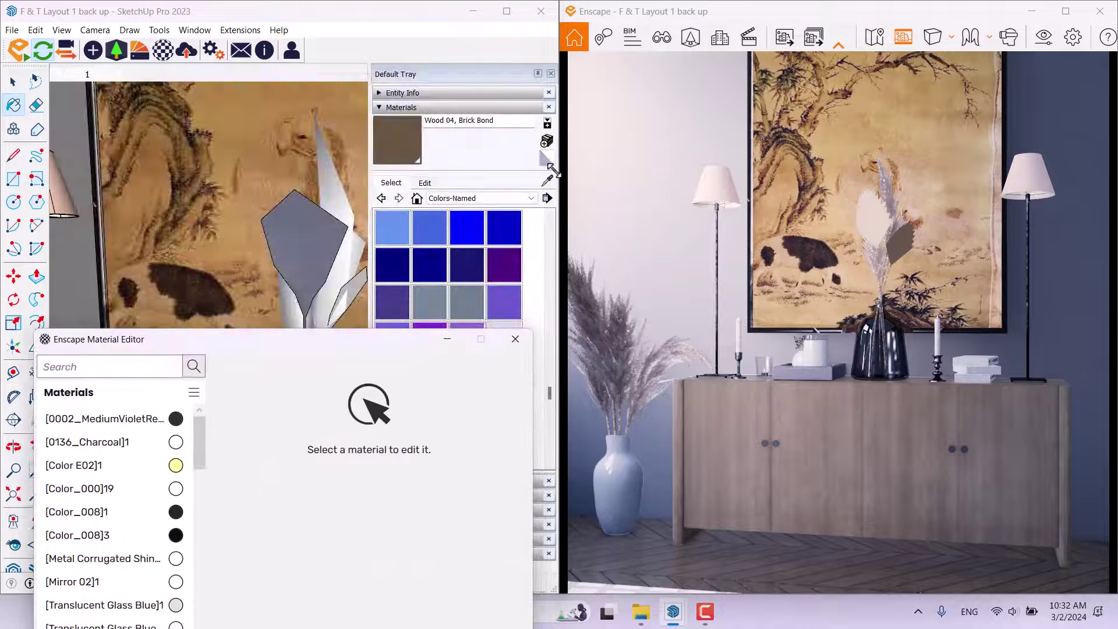
left_click(270, 251, "alt")
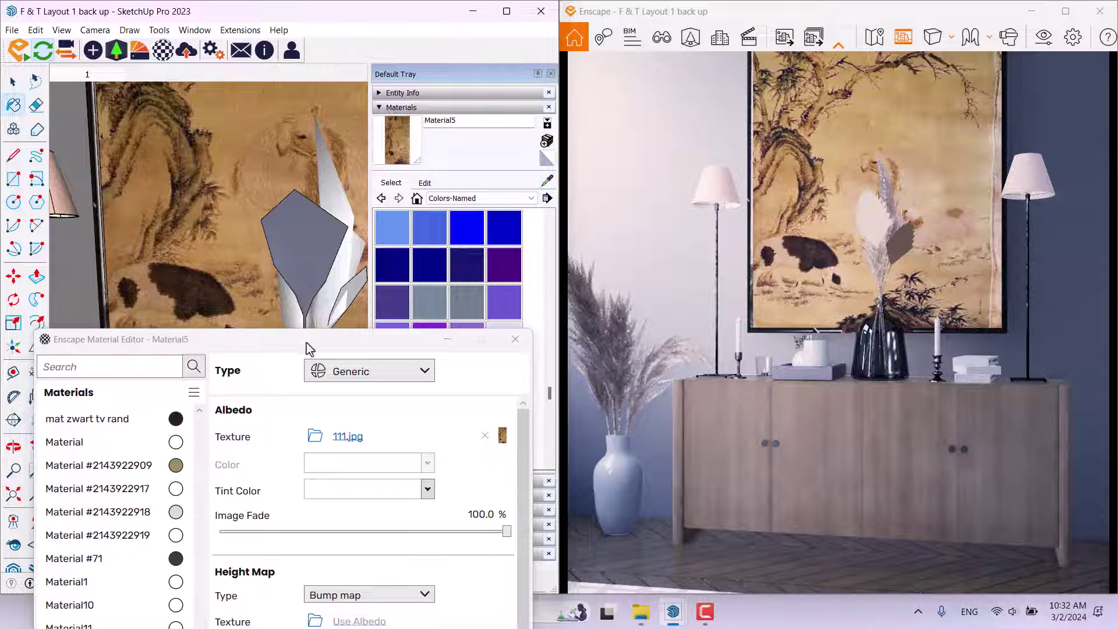
left_click_drag(305, 345, 266, 88)
Set the painting material's roughness to 24 % and reduce its image fade to 67.8 %
double_click(438, 496)
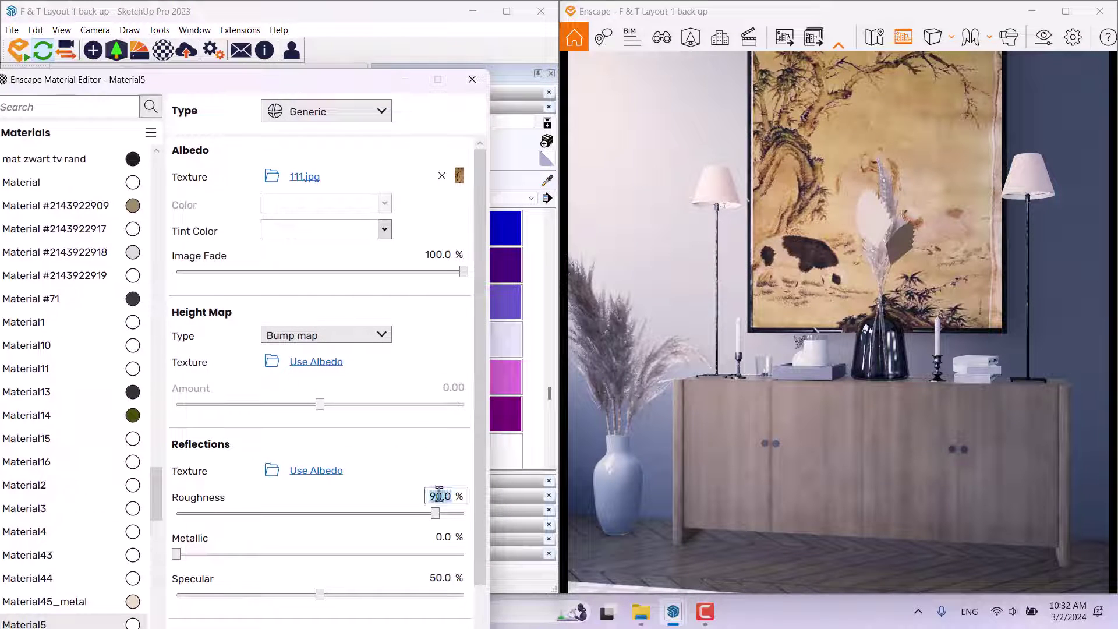
type("24")
key("Return")
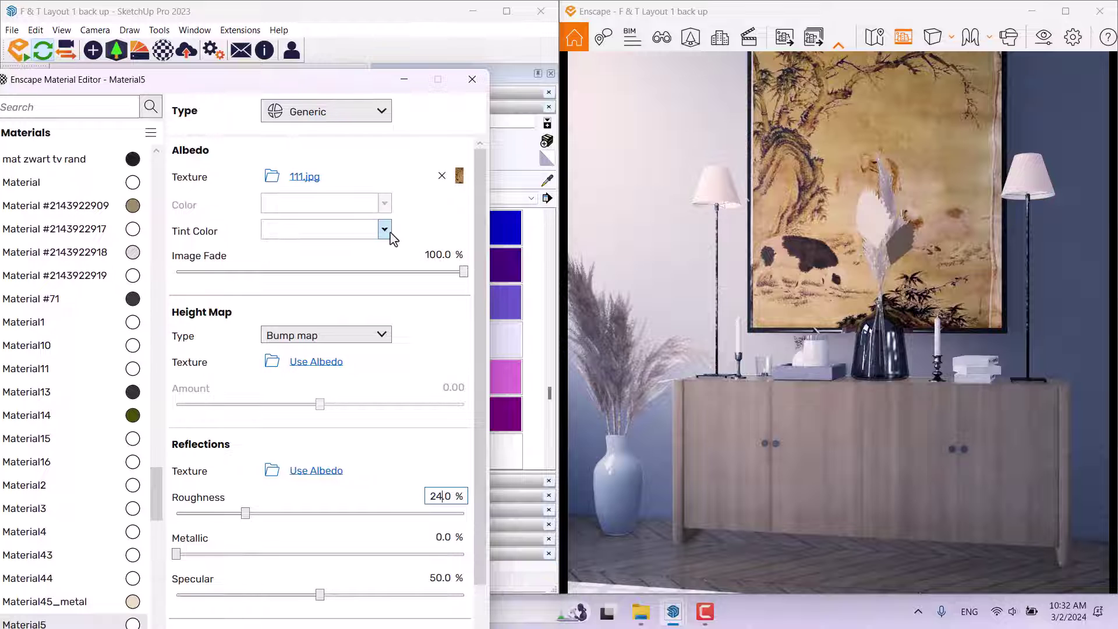
left_click_drag(464, 271, 374, 276)
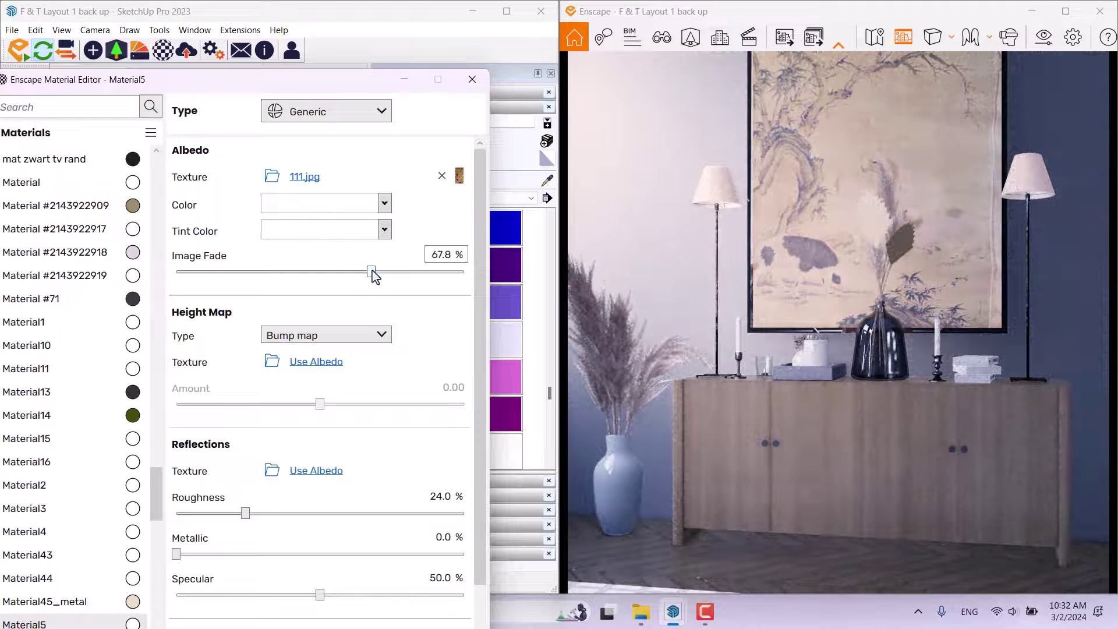
Close the Material Editor, maximize the Enscape render window and create a new visual settings preset with the default name
left_click(473, 79)
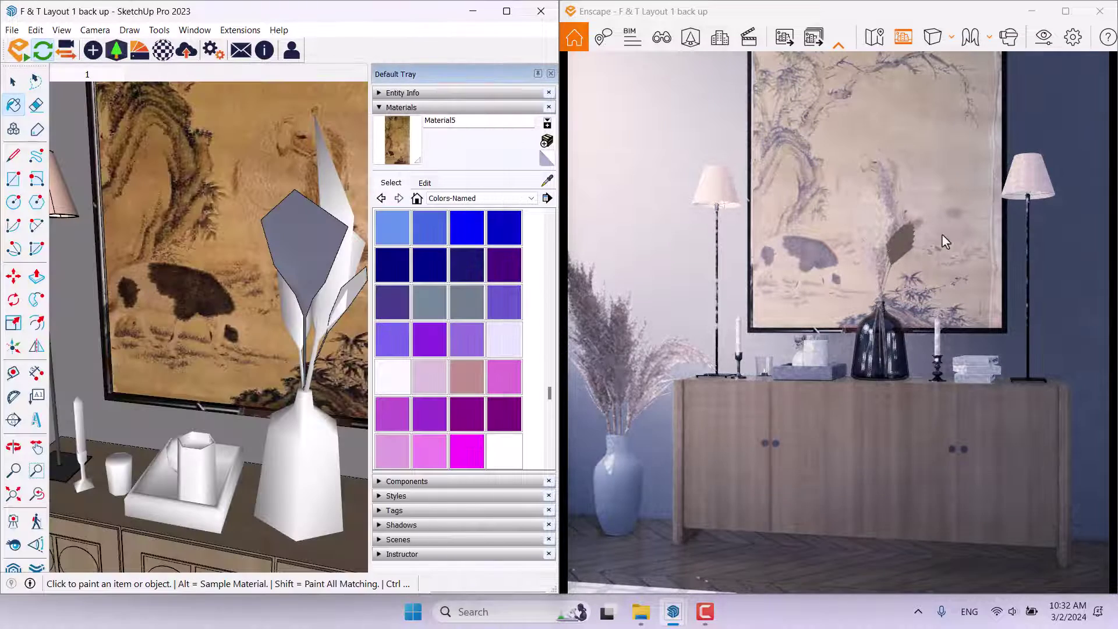
left_click(1066, 11)
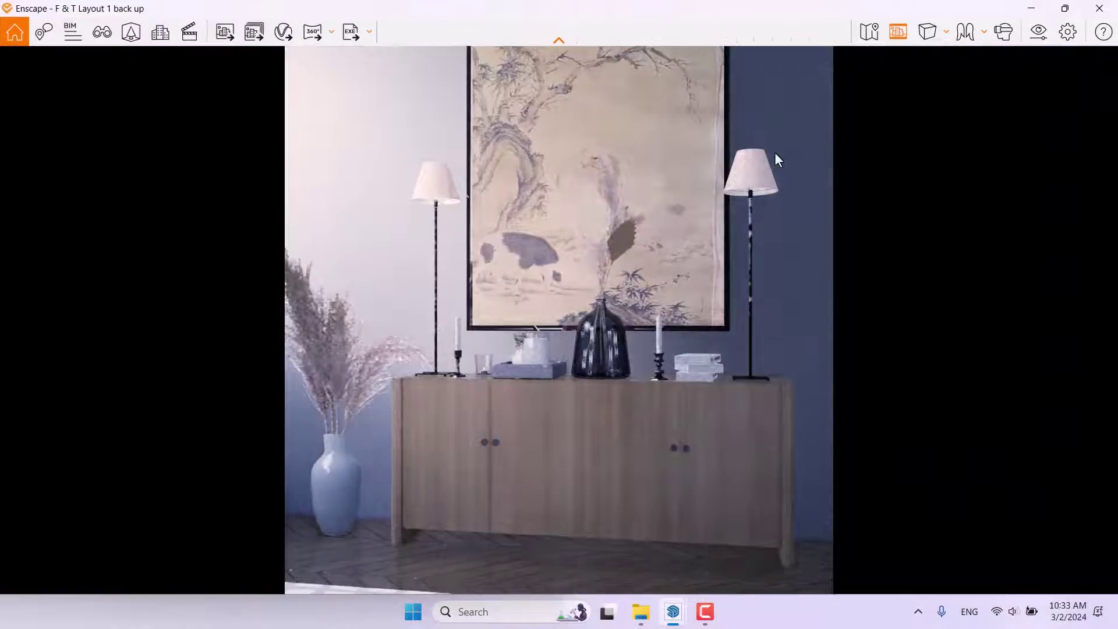
left_click(1034, 41)
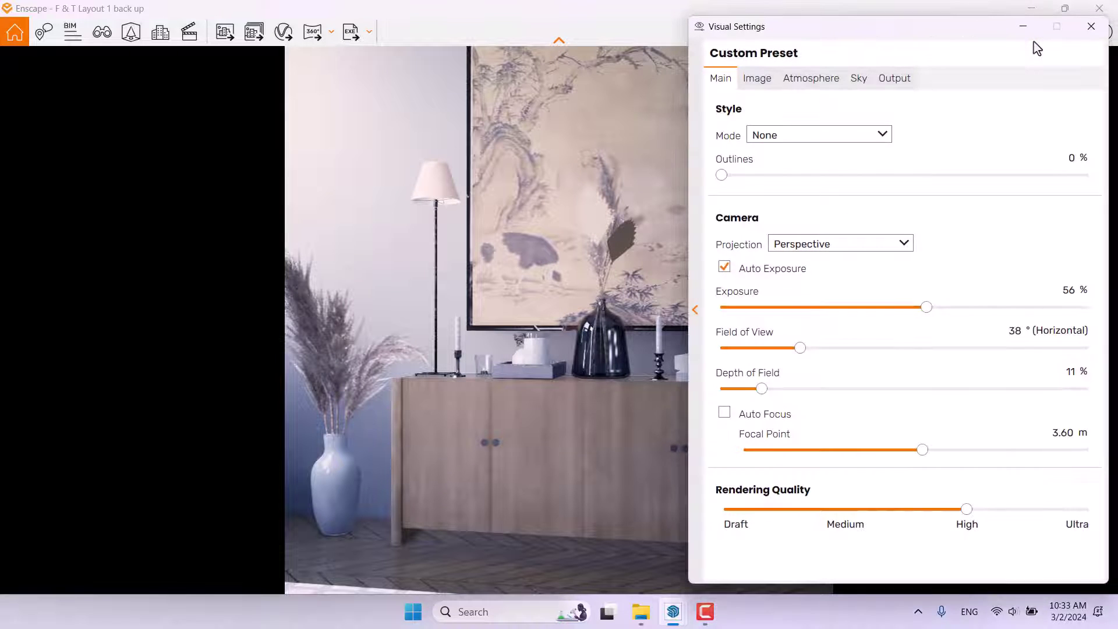
left_click(697, 314)
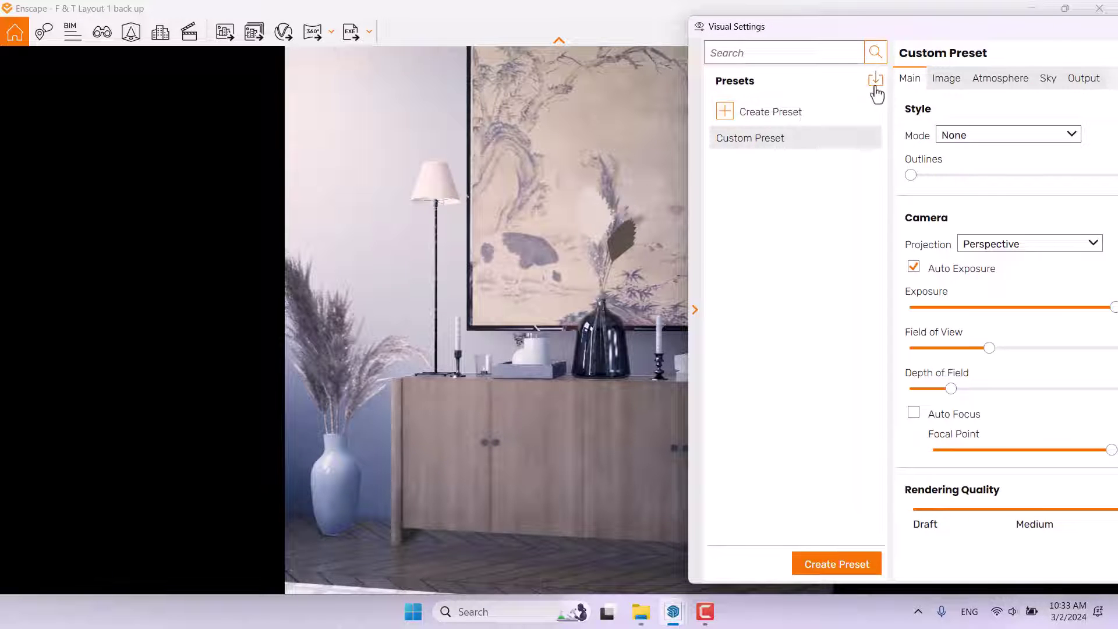
left_click(757, 120)
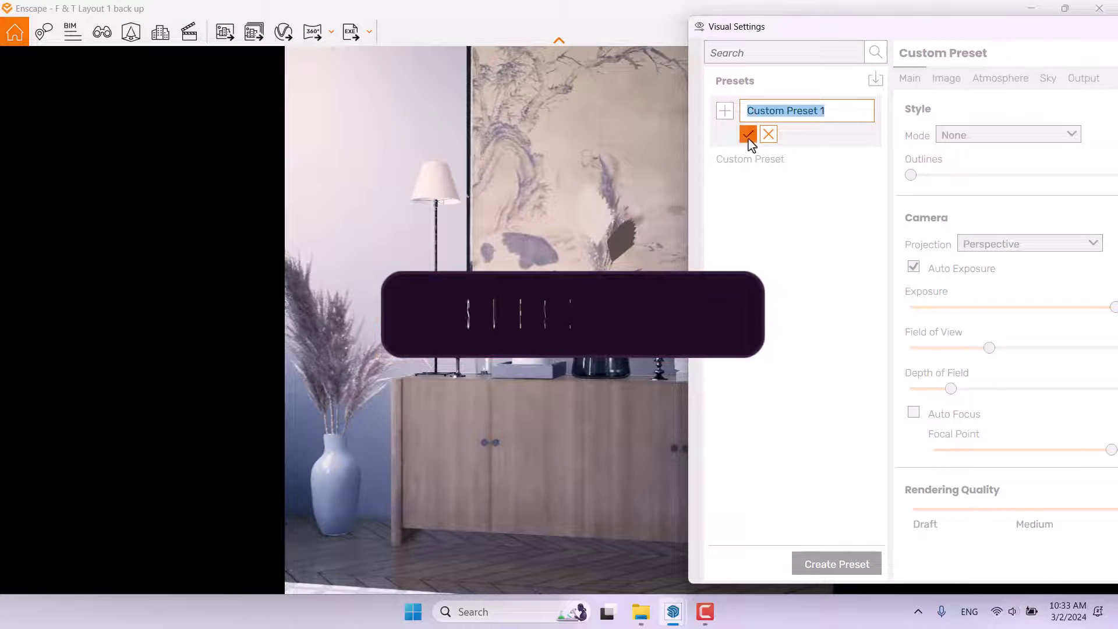
left_click(749, 134)
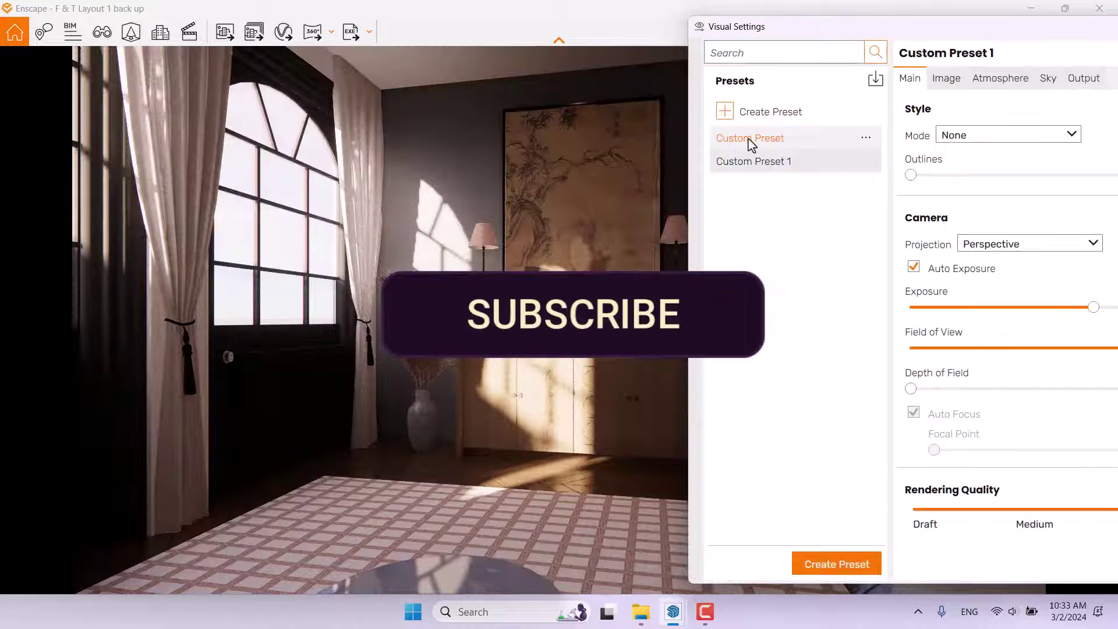
left_click(868, 140)
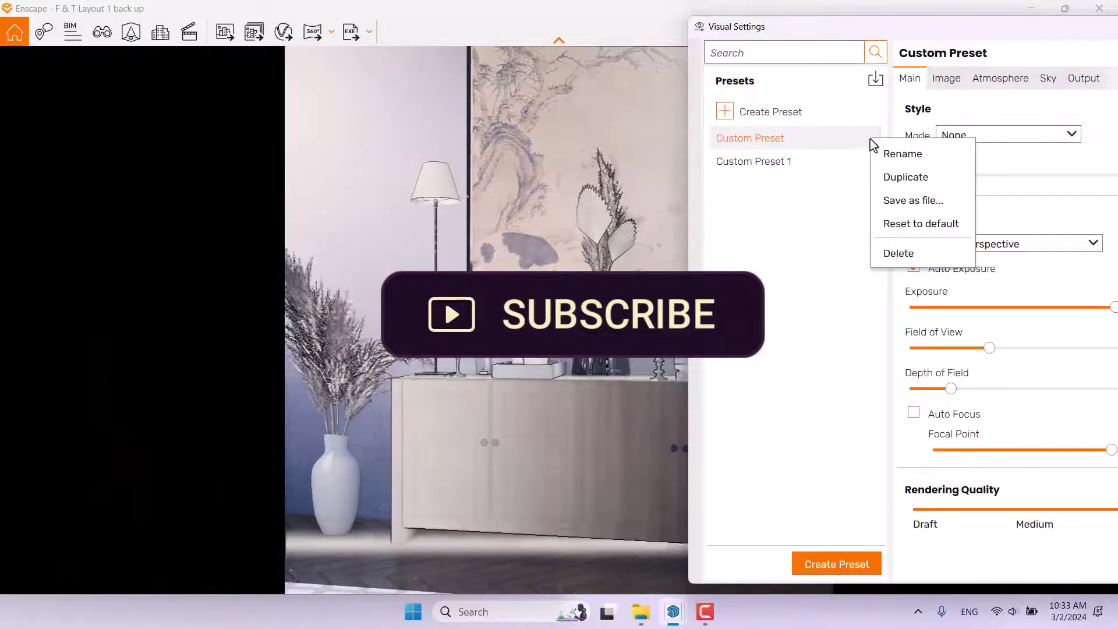
left_click(931, 204)
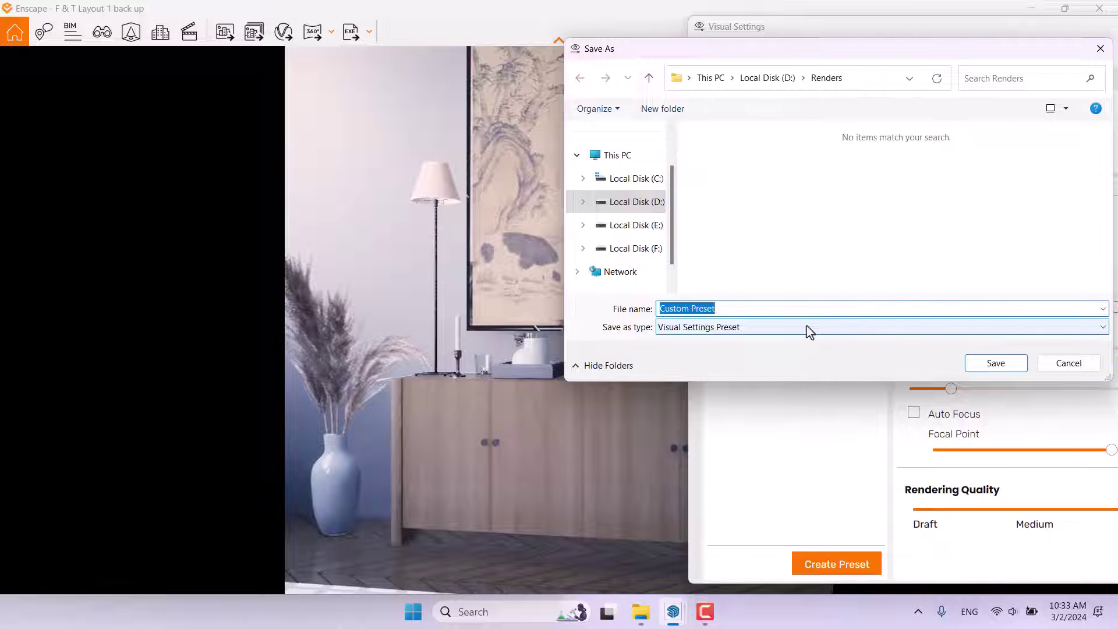
left_click(1068, 363)
Switch the visual settings to Custom Preset 1 and collapse the preset list
left_click_drag(1095, 32, 861, 61)
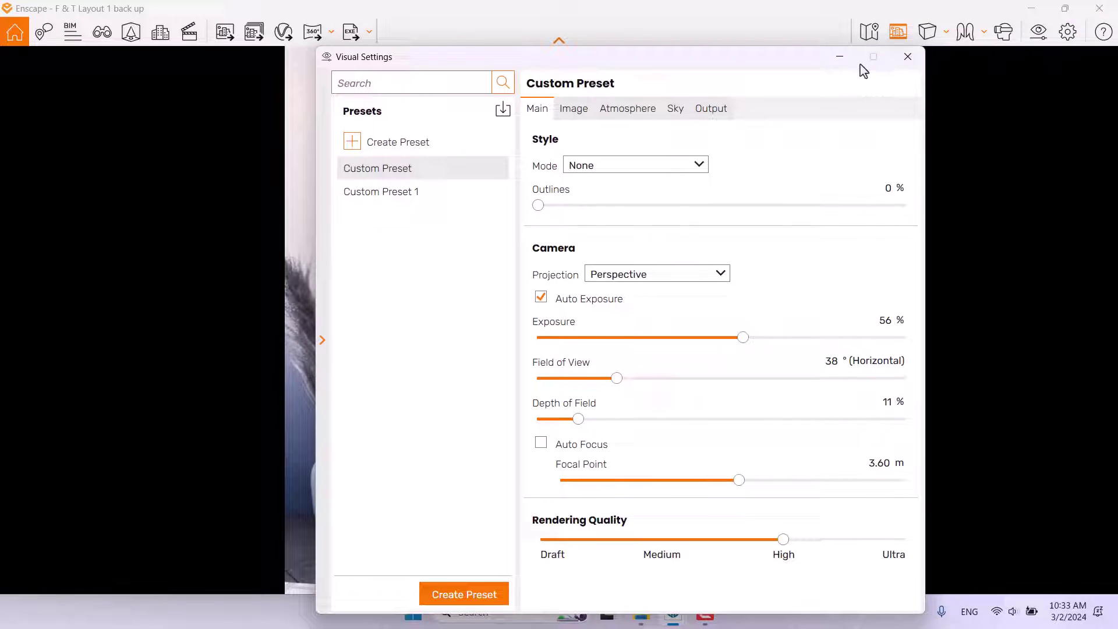
left_click(384, 203)
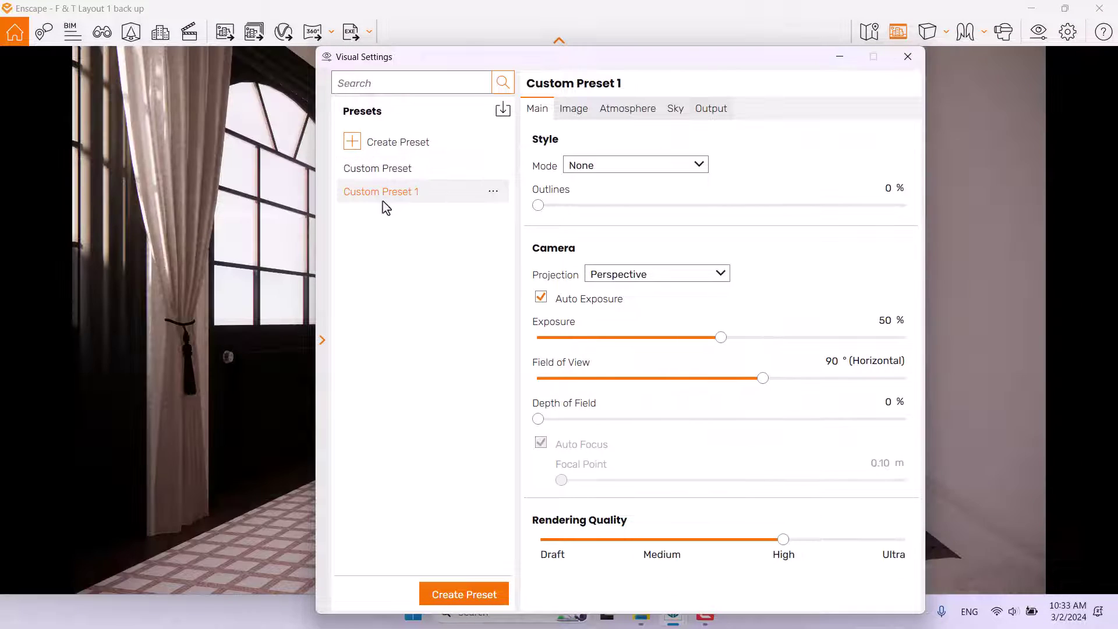
left_click(907, 56)
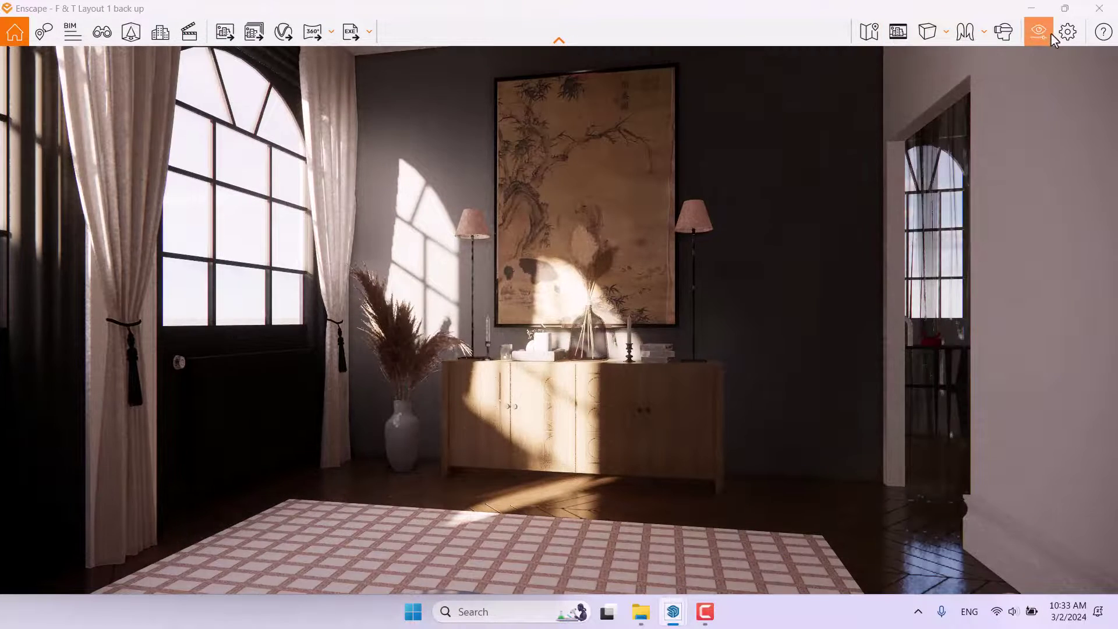
left_click(1049, 33)
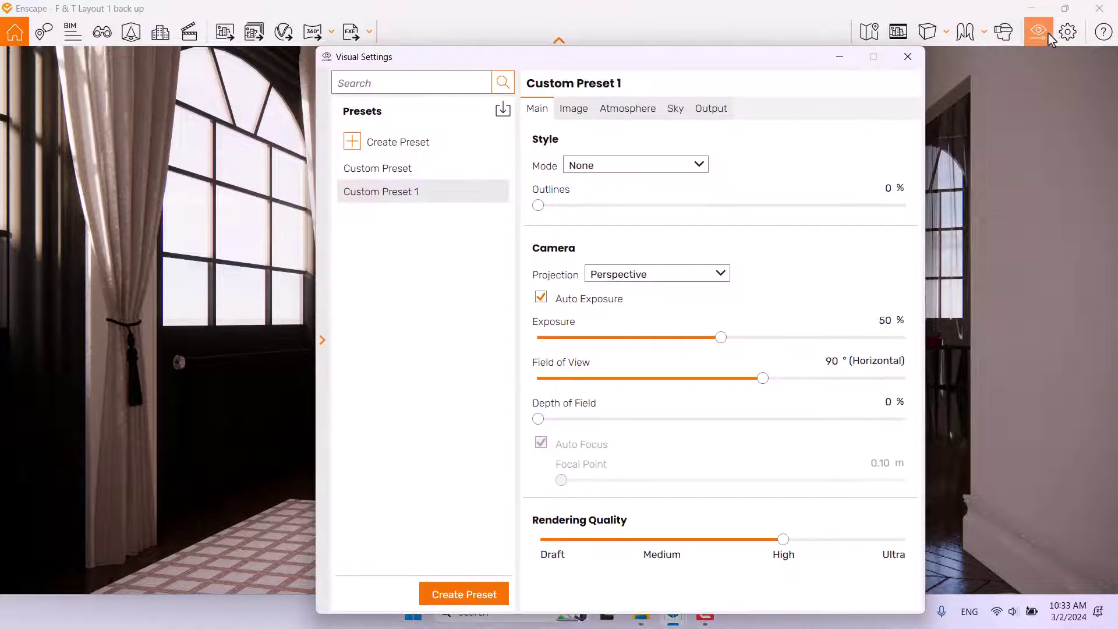
left_click(322, 341)
Set the output resolution to Custom at 1080 × 1080 and turn on the safe frame in the render view
left_click(539, 111)
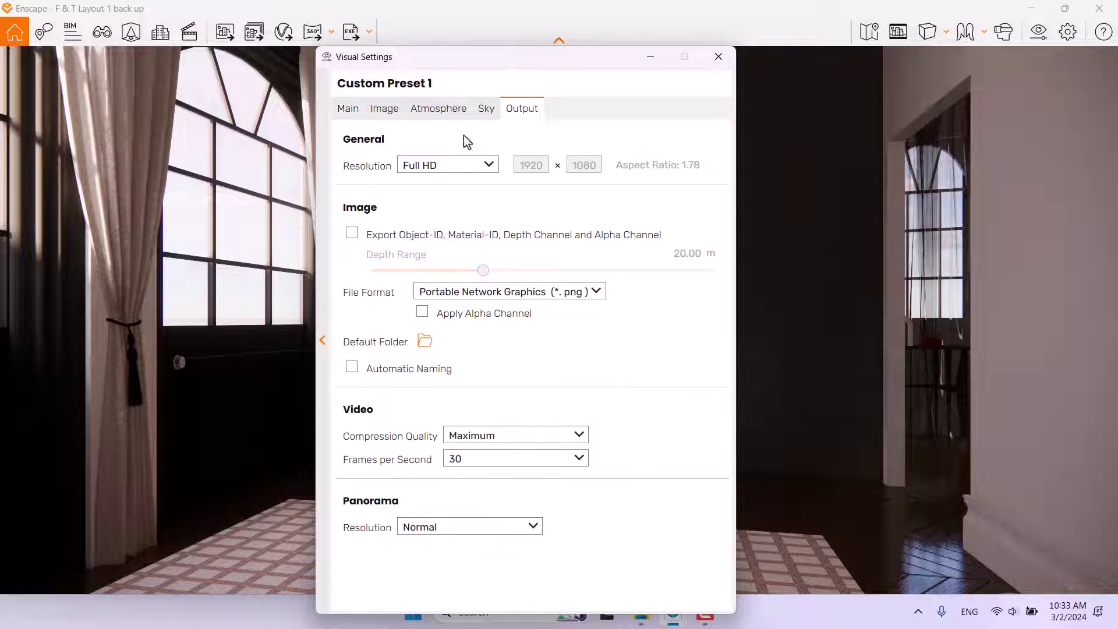
left_click(472, 169)
left_click(446, 262)
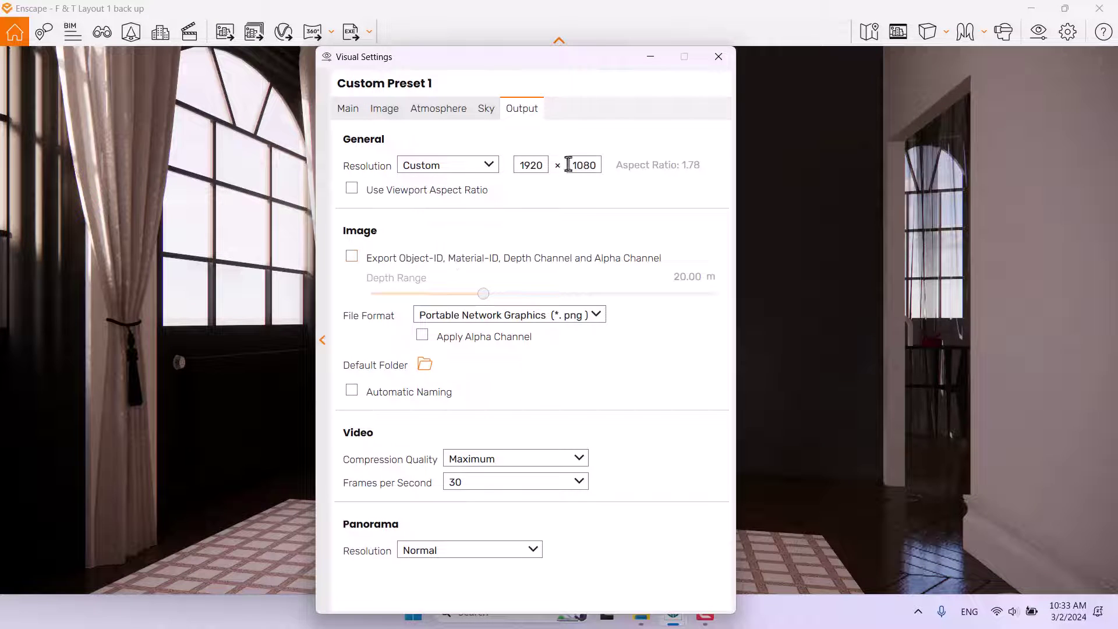
left_click_drag(547, 167, 478, 167)
type("1080")
left_click(718, 57)
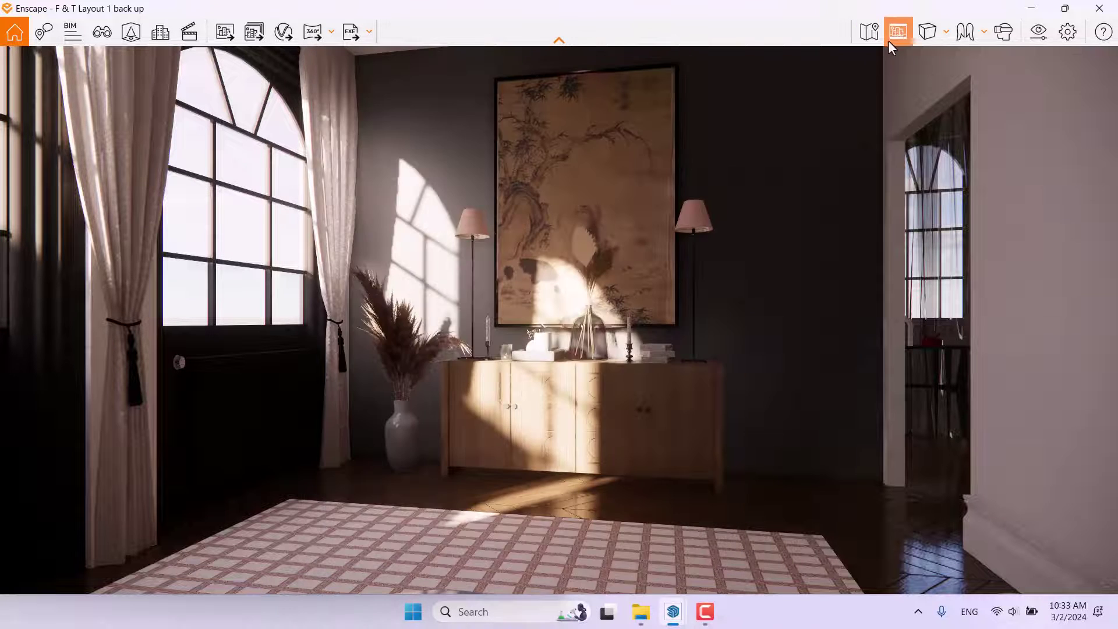
left_click(891, 36)
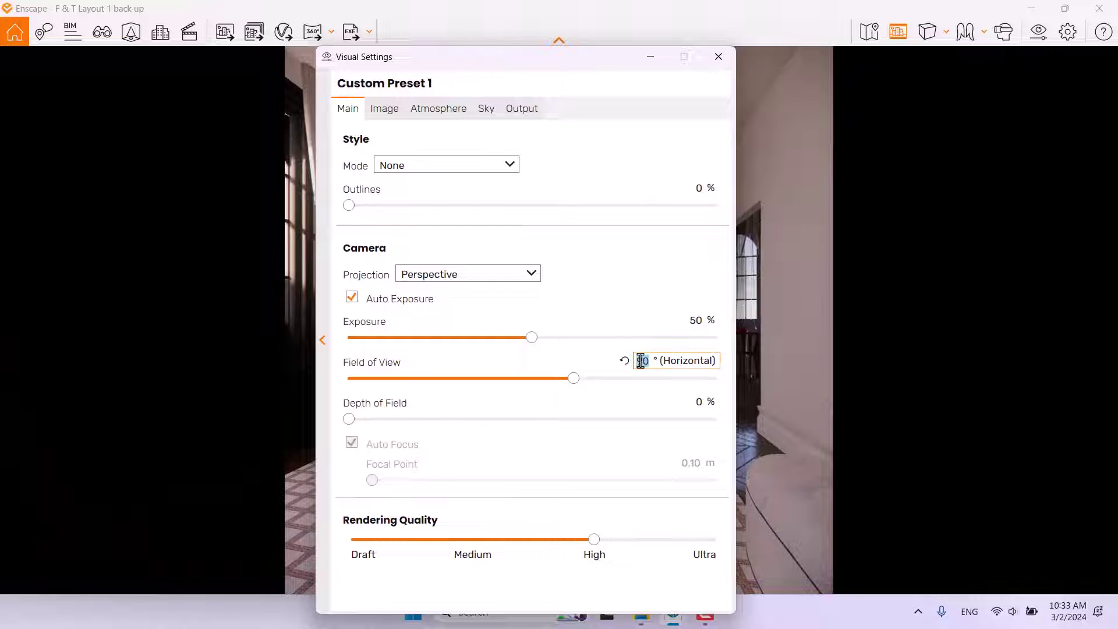
Set the camera's horizontal field of view to 38° and close the visual settings
left_click(641, 362)
type("38")
key("Return")
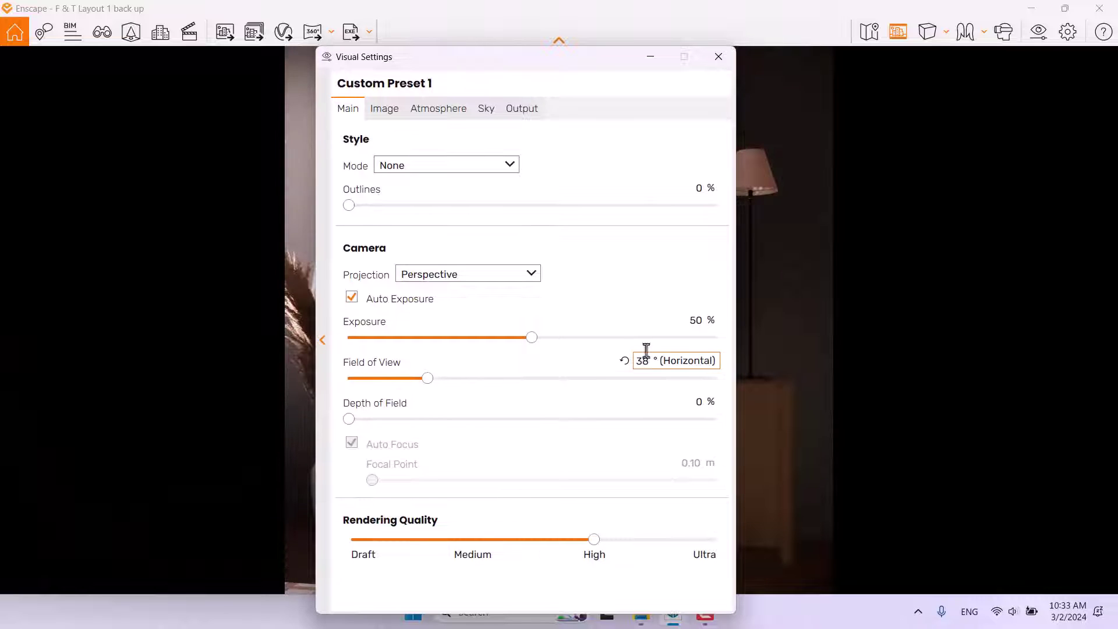
left_click(717, 56)
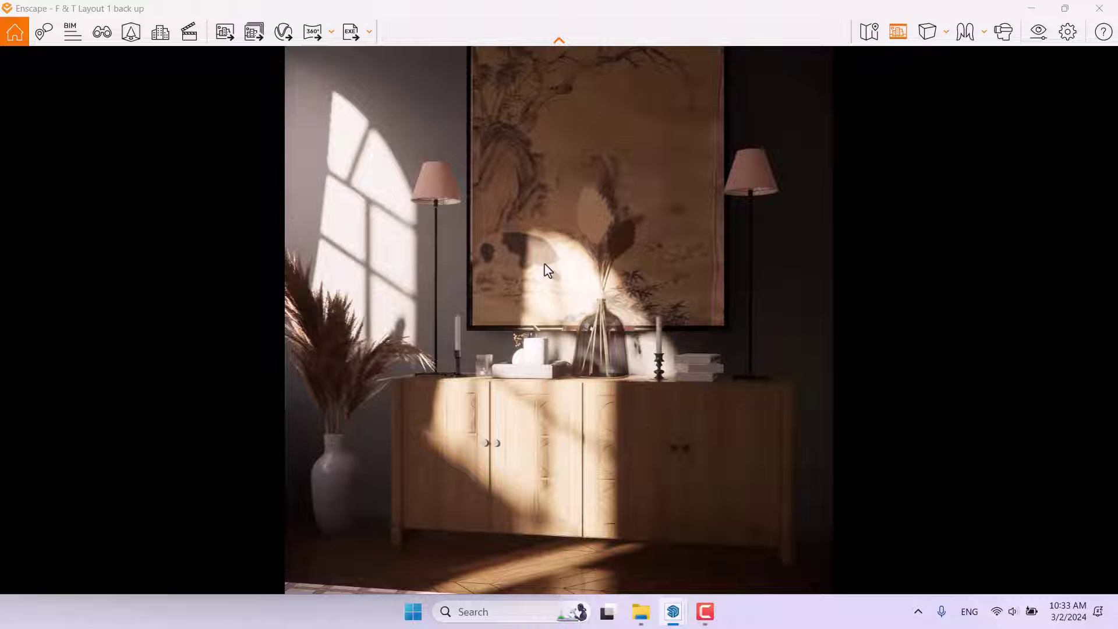
Raise the camera exposure of Custom Preset 1 to 74 %
left_click(1038, 32)
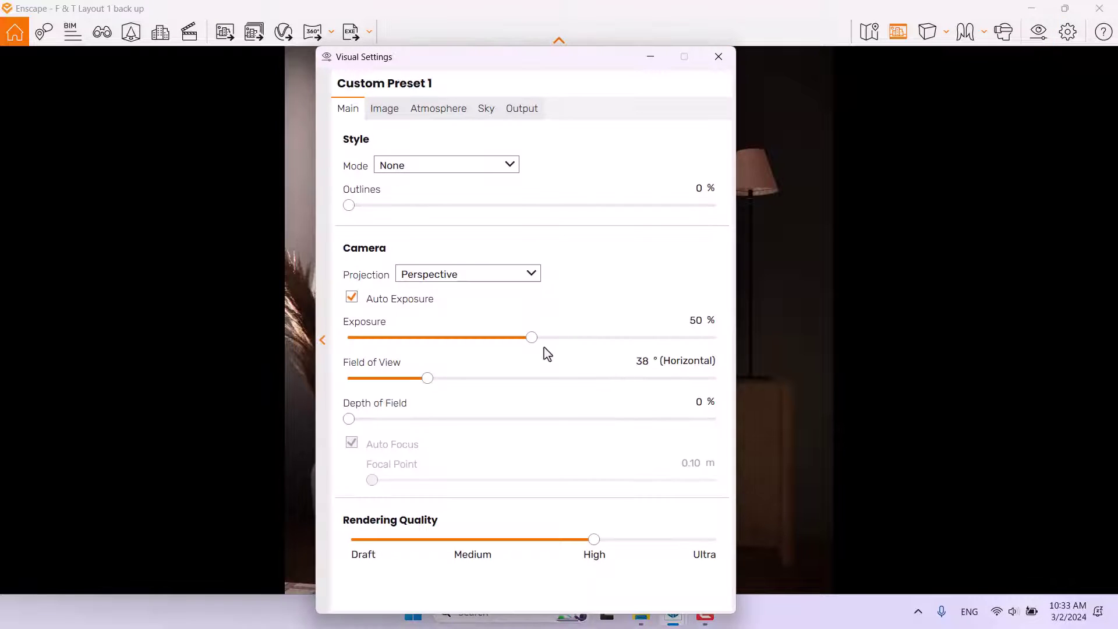
left_click_drag(534, 338, 622, 341)
double_click(693, 324)
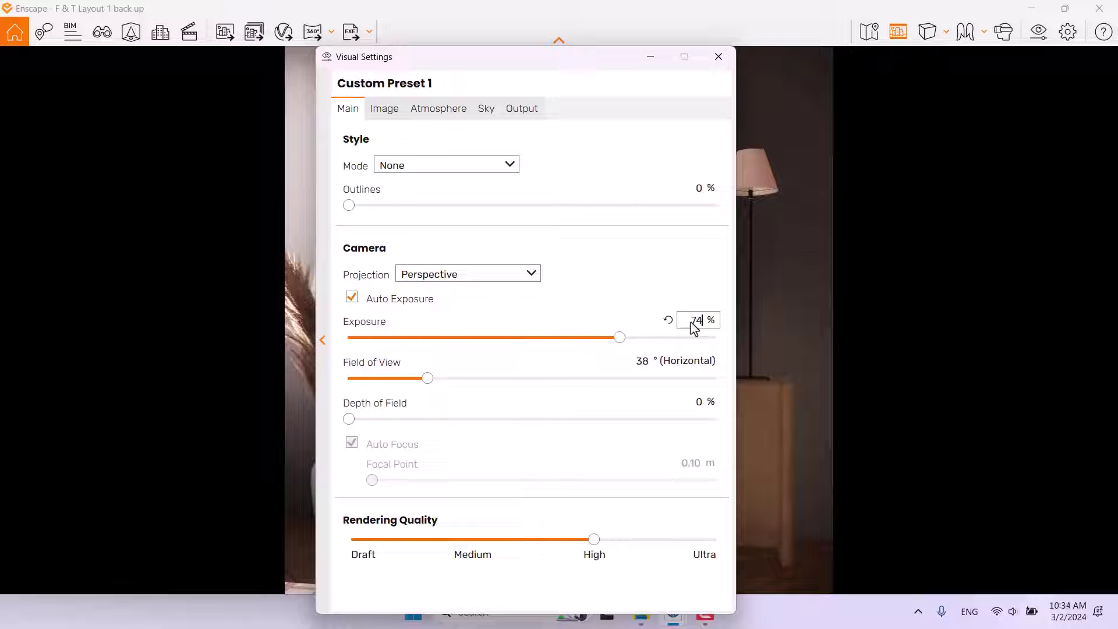
Enable Auto Contrast in the image corrections and close the visual settings
left_click_drag(592, 58, 246, 24)
left_click(61, 81)
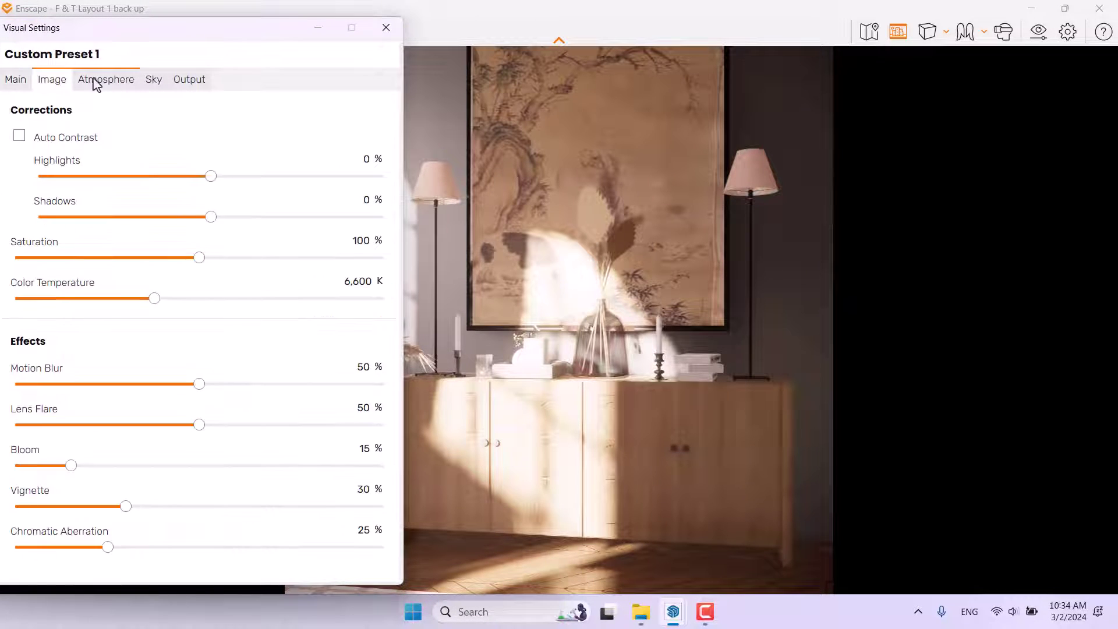
left_click(70, 135)
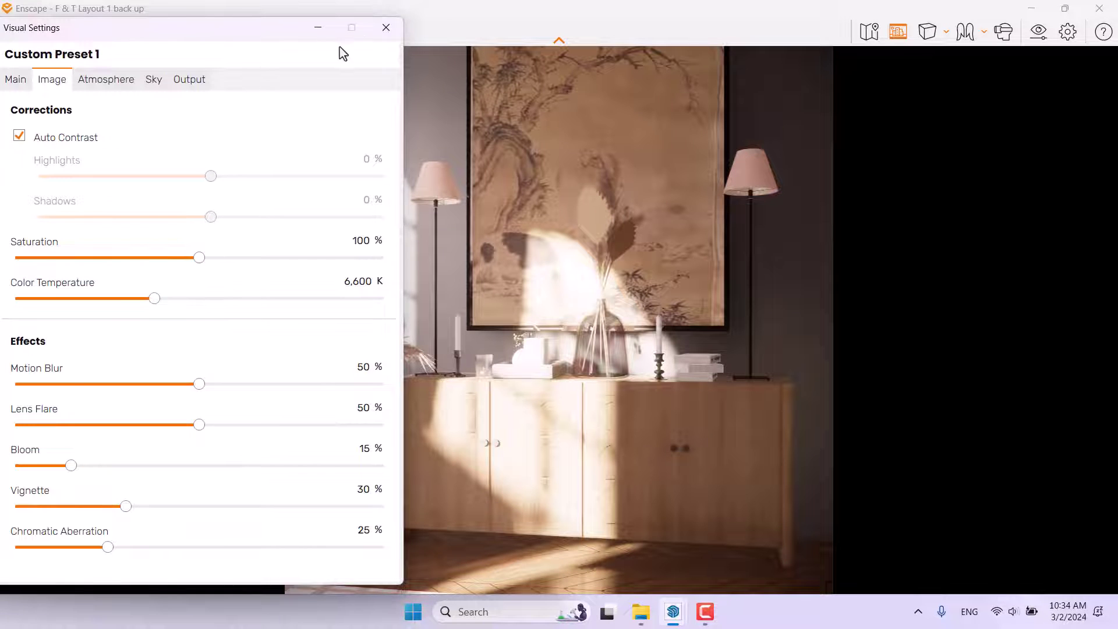
left_click(386, 27)
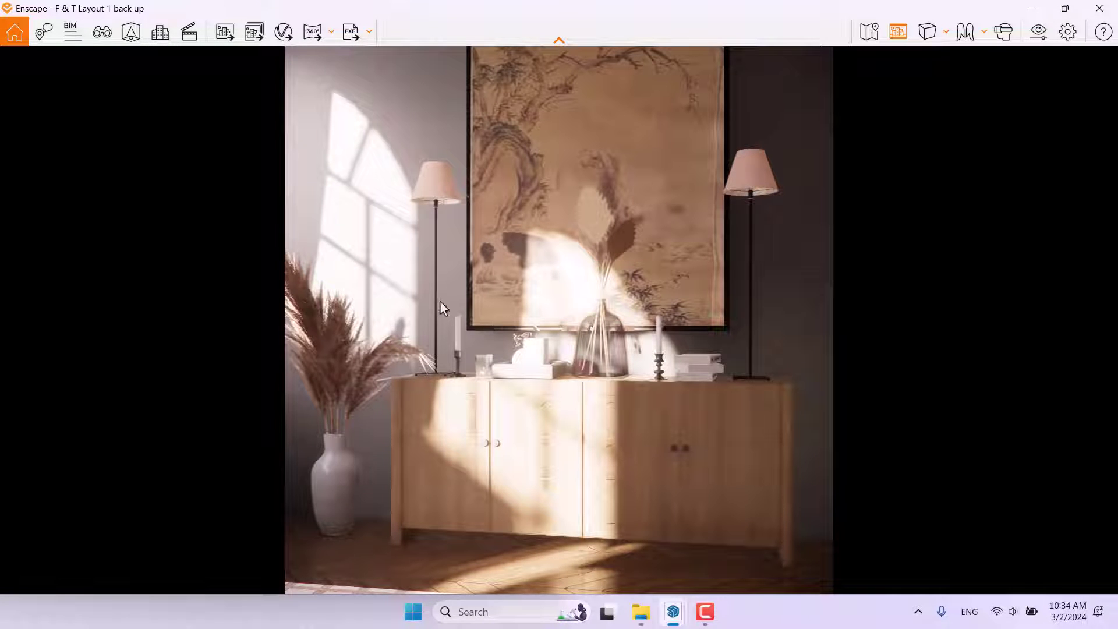
Render the current view and save it to the Desktop as the PNG image "Test 1"
left_click(230, 33)
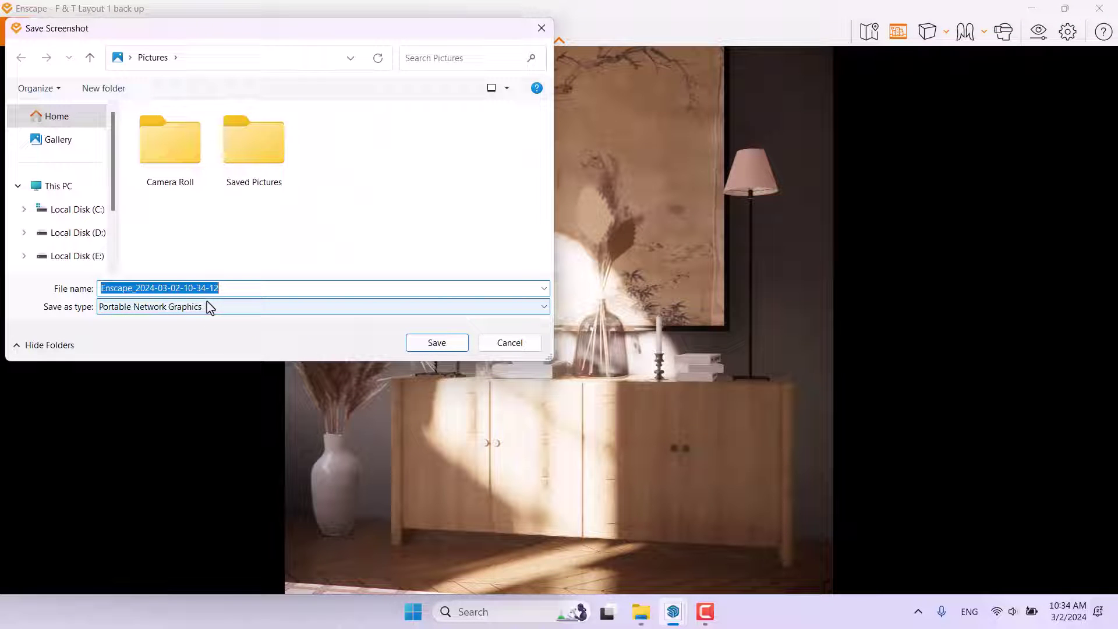
key("Caps_Lock")
type("Test 1")
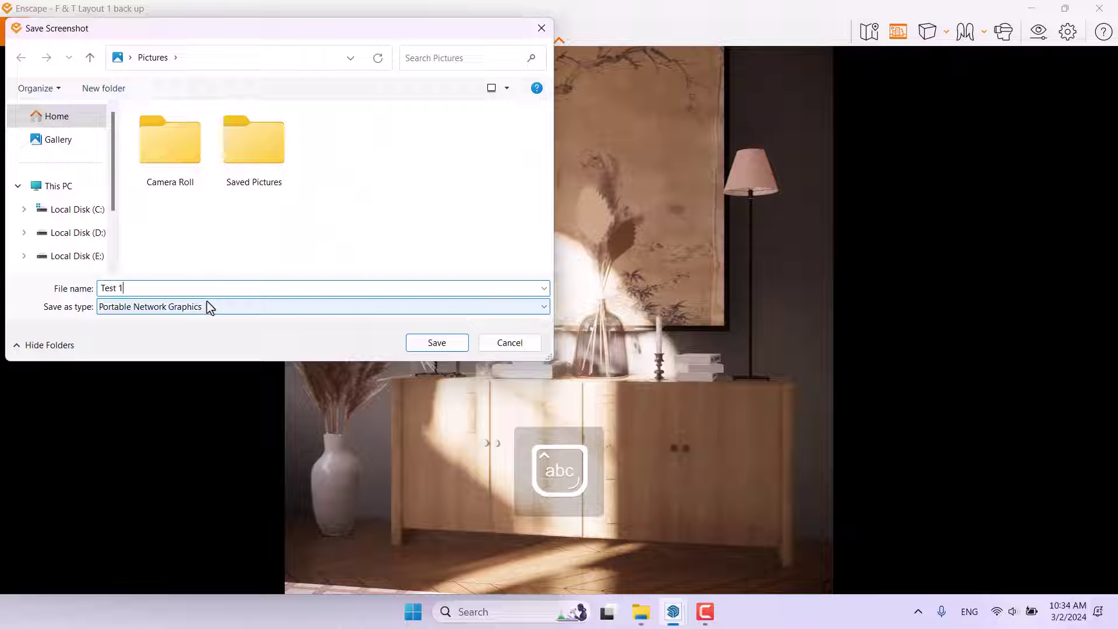
left_click(175, 57)
left_click(129, 58)
left_click(145, 80)
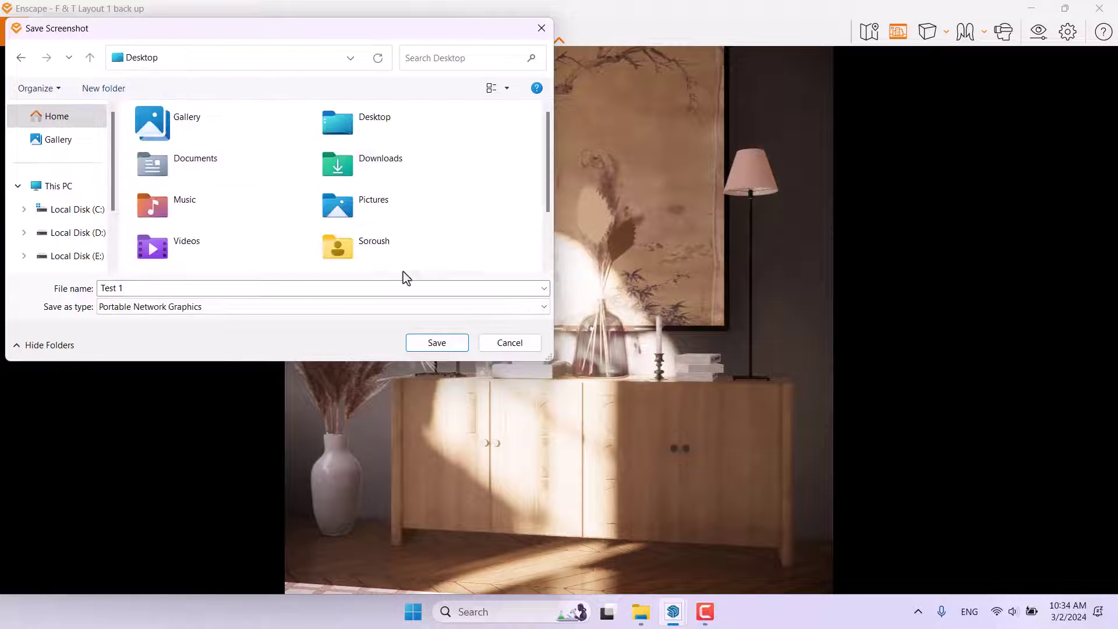
left_click(431, 343)
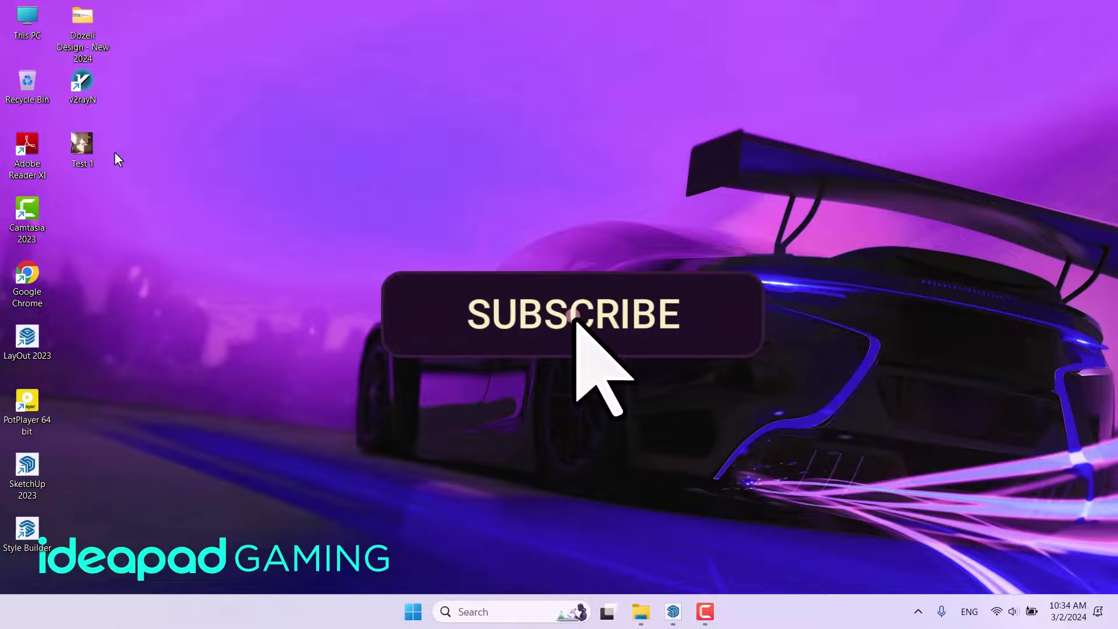
Open the Test 1 image from the desktop to examine the render, and dismiss the video editor promotion
double_click(92, 148)
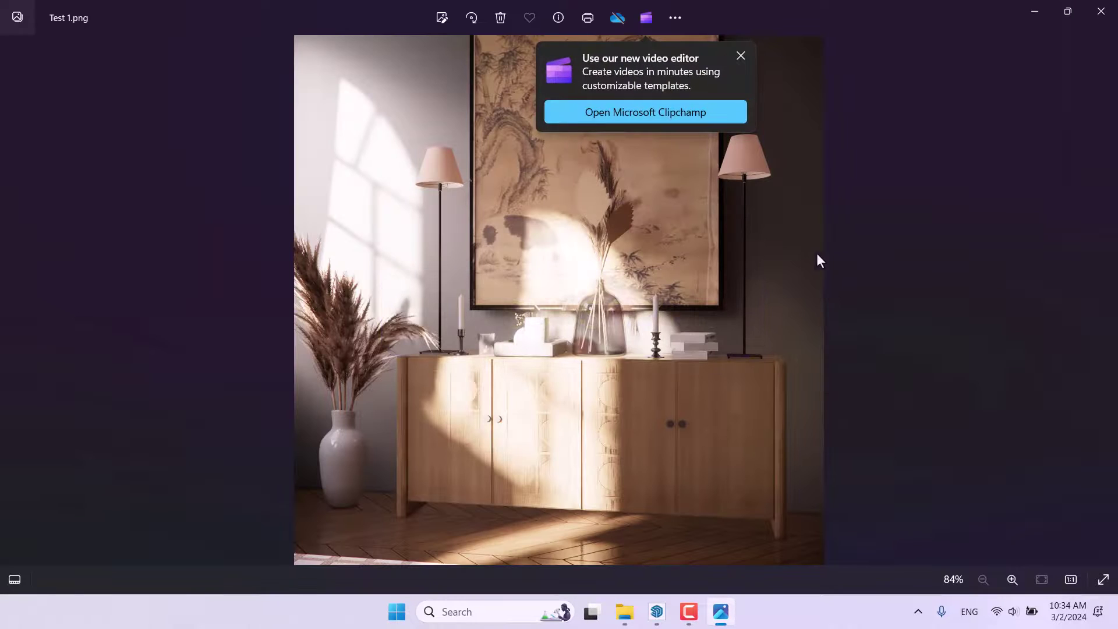
left_click(741, 55)
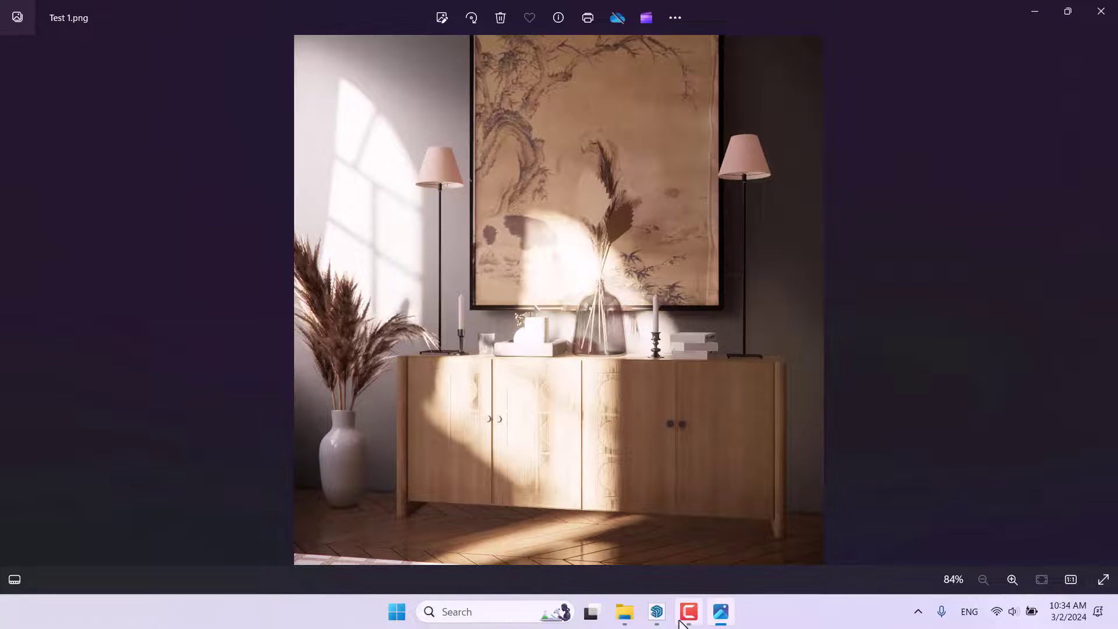